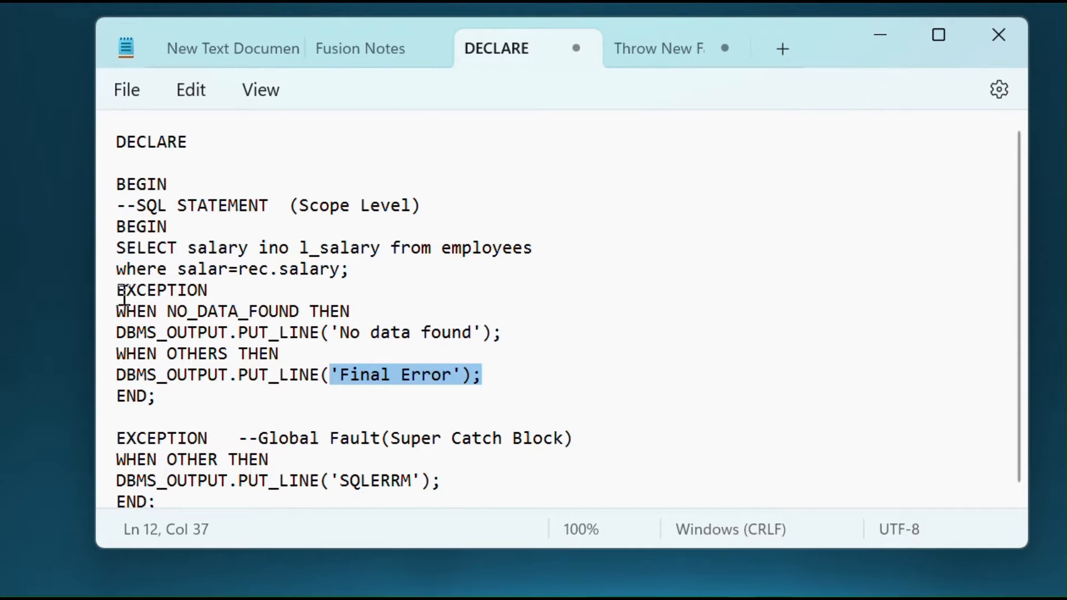
# Examine the DECLARE notes: the inner scope-level SQL block with its exception handler, and the global fault (super catch) block
pyautogui.moveTo(111, 248); pyautogui.dragTo(311, 356)
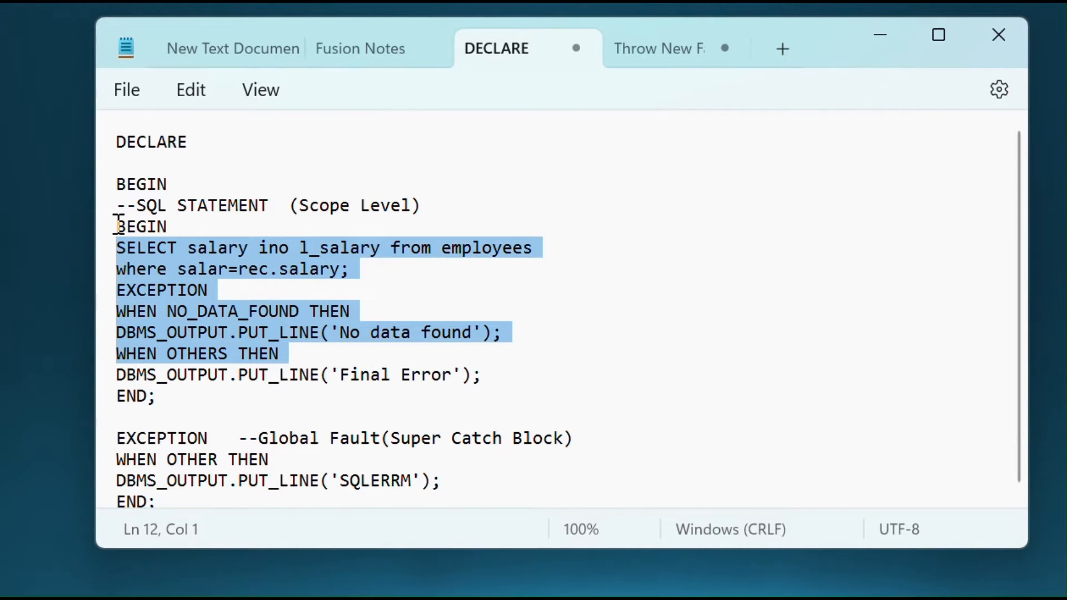
pyautogui.moveTo(119, 226); pyautogui.dragTo(167, 400)
pyautogui.click(167, 354)
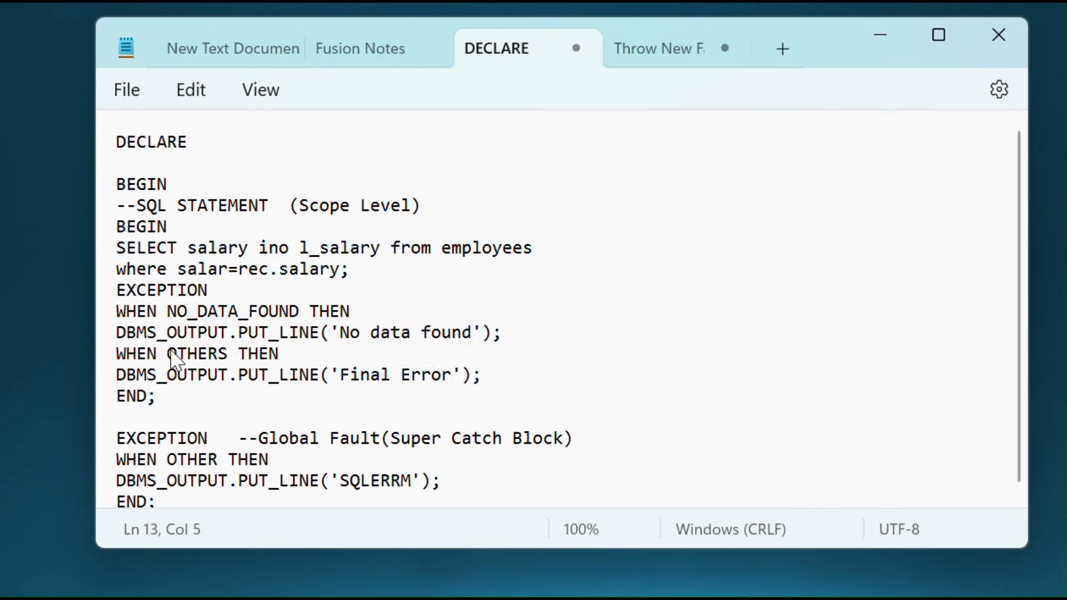
pyautogui.moveTo(433, 208); pyautogui.dragTo(120, 200)
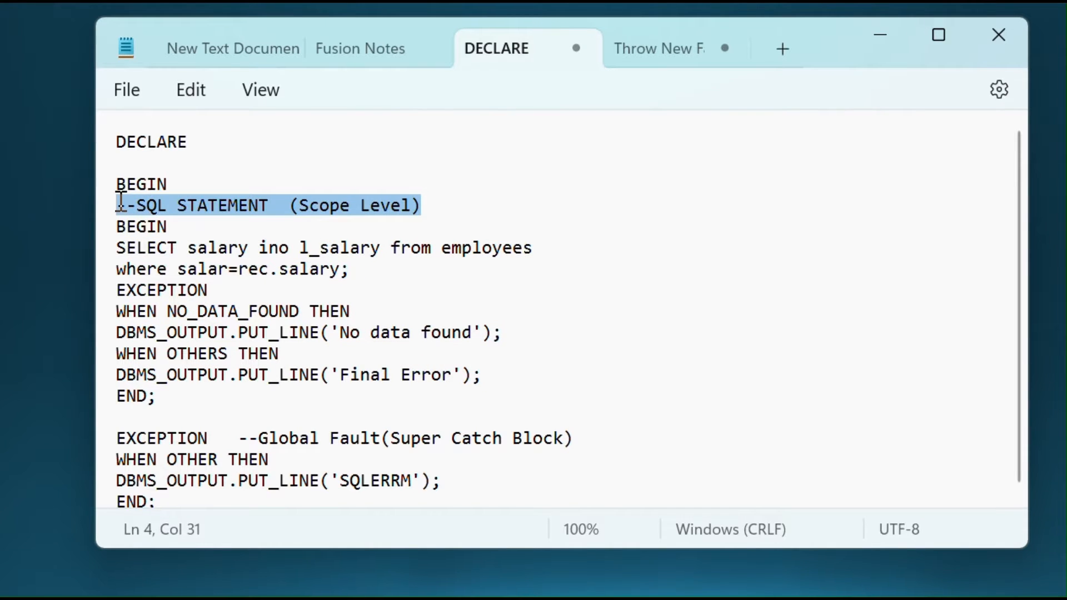
pyautogui.moveTo(185, 402); pyautogui.dragTo(114, 209)
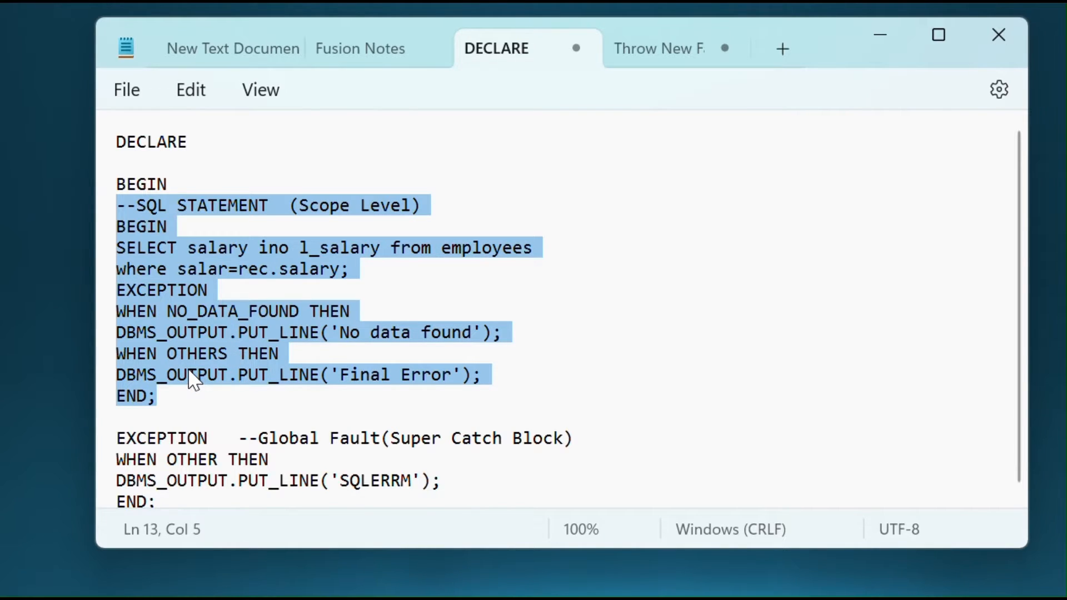
pyautogui.click(178, 271)
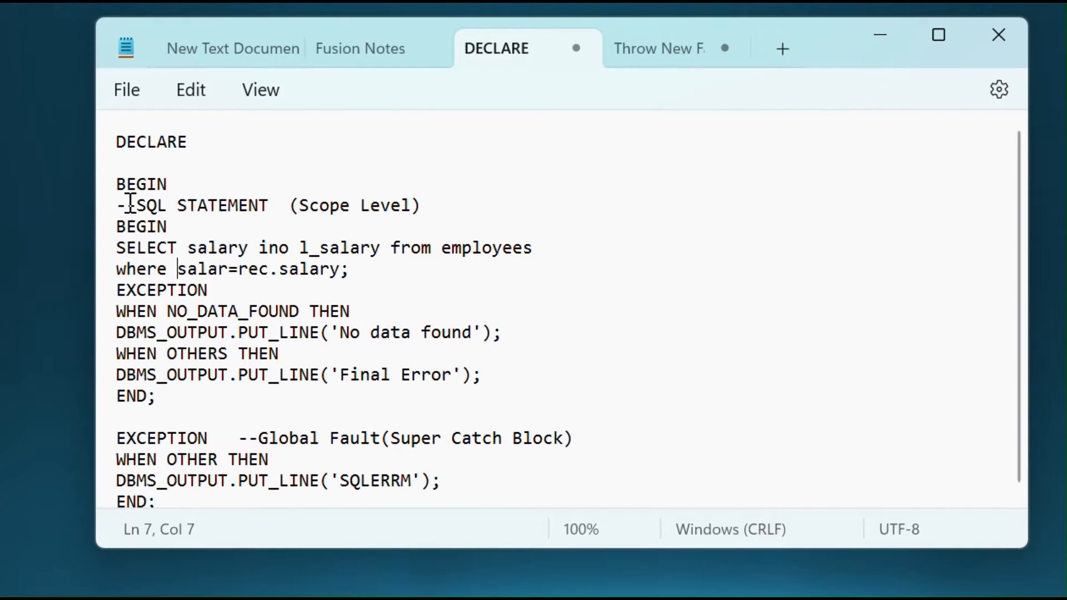
pyautogui.scroll(-1, 221, 369)
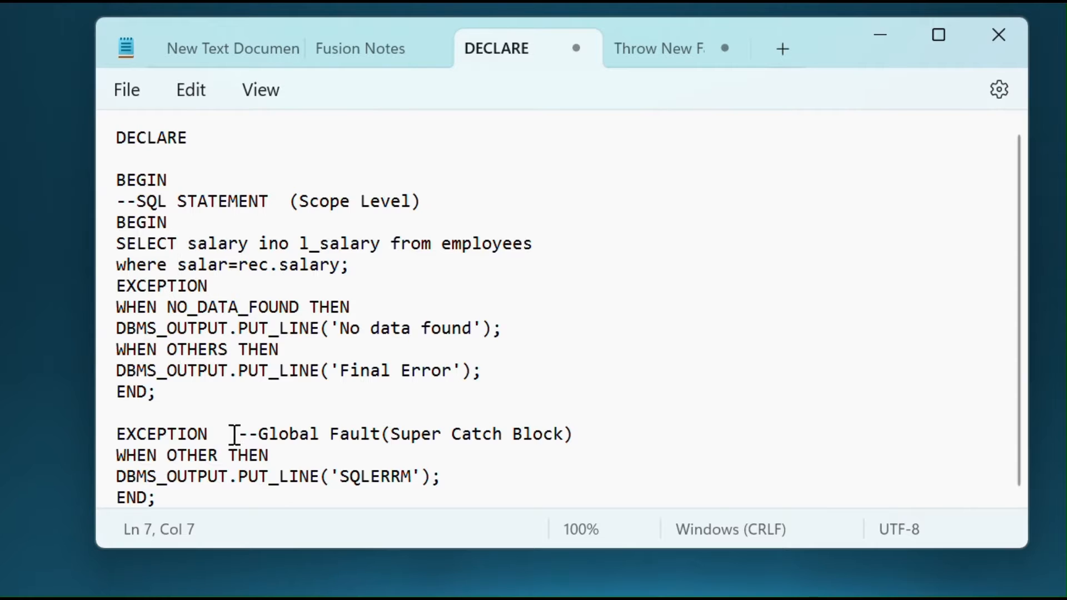
pyautogui.moveTo(235, 434); pyautogui.dragTo(610, 438)
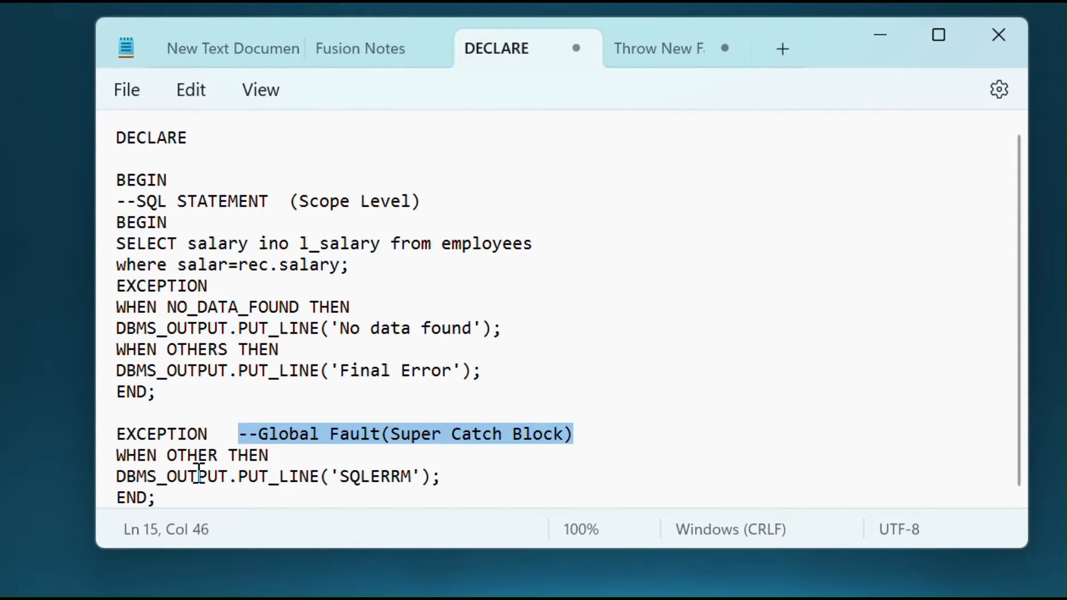
pyautogui.moveTo(127, 441); pyautogui.dragTo(612, 443)
pyautogui.click(426, 449)
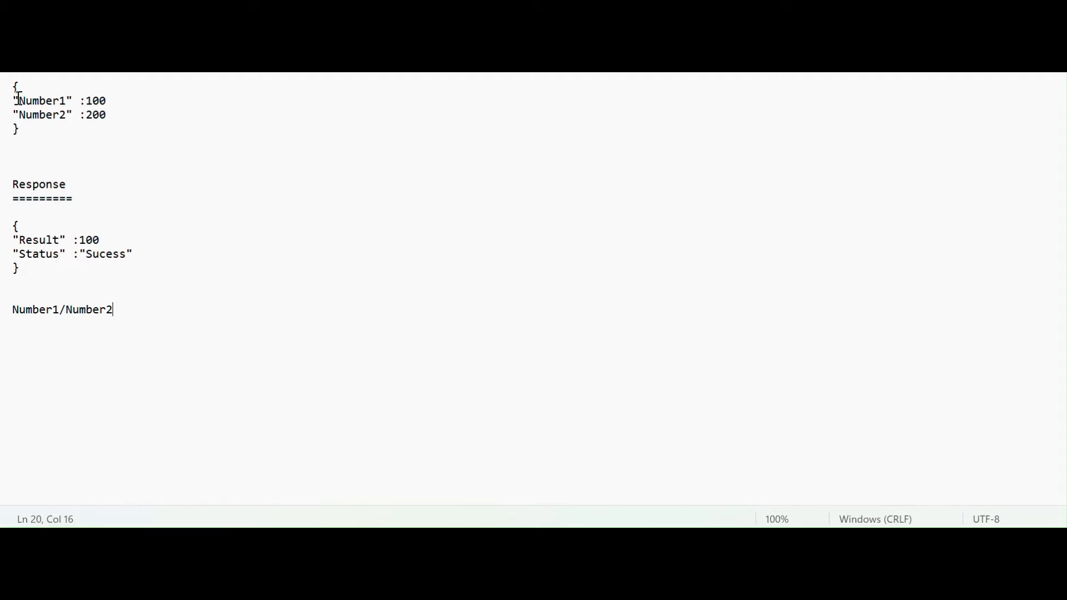
# Review the sample request and response, and add the line "100/0 --Unknown /Null" below Number1/Number2
pyautogui.hotkey('ctrl', 'Home')
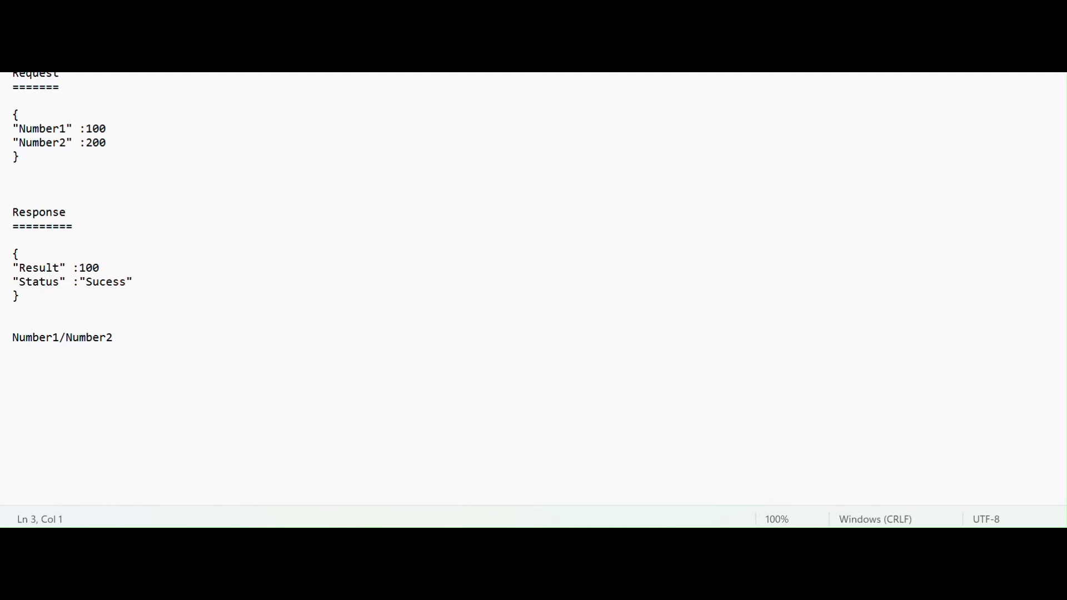
pyautogui.press('Down')
pyautogui.press('Down')
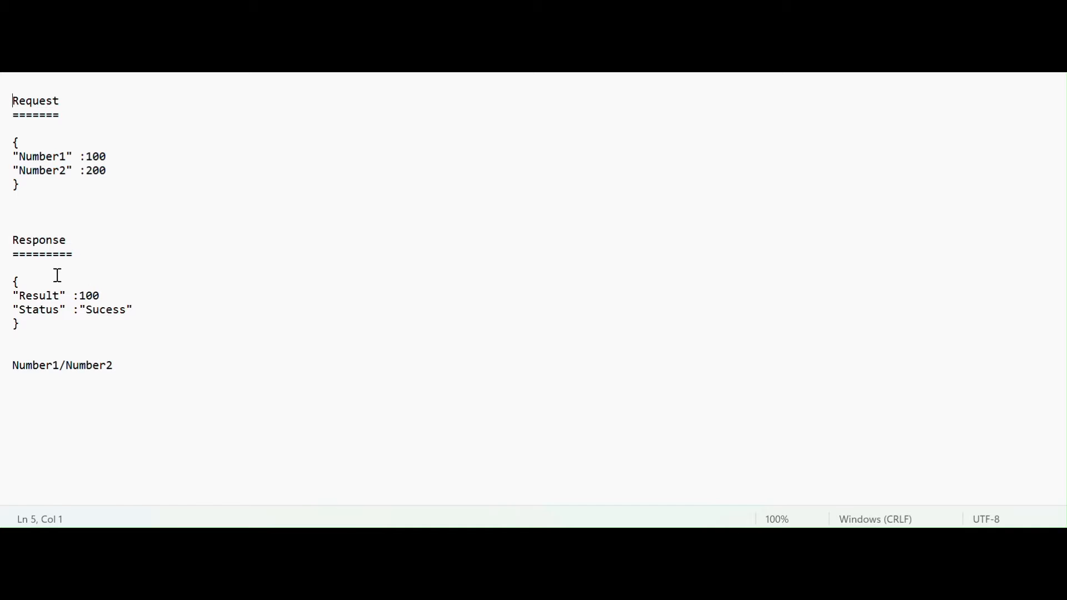
pyautogui.moveTo(130, 296); pyautogui.dragTo(8, 296)
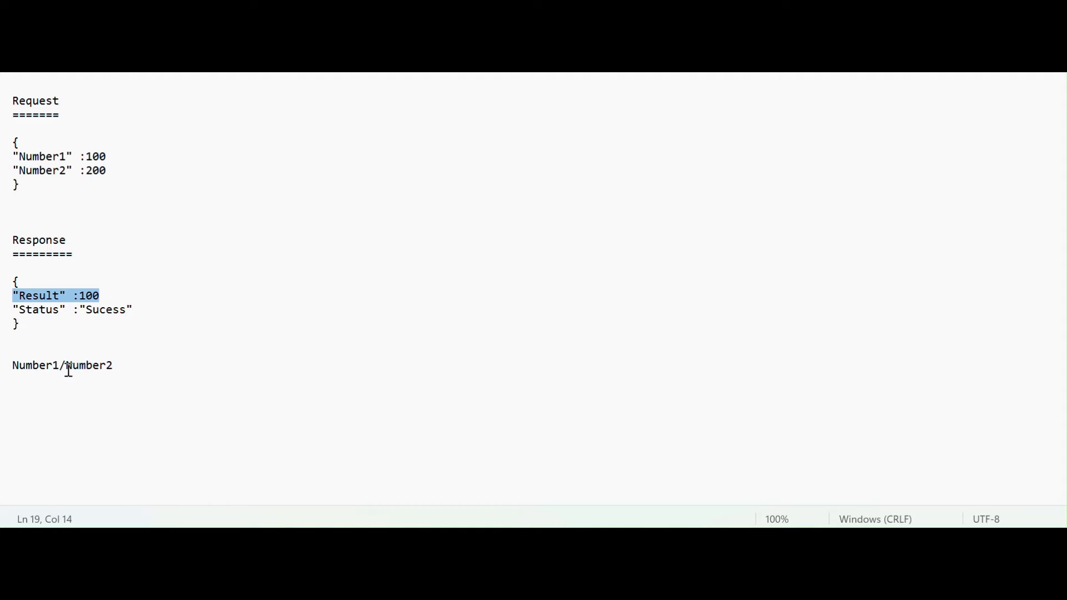
pyautogui.moveTo(125, 368); pyautogui.dragTo(3, 366)
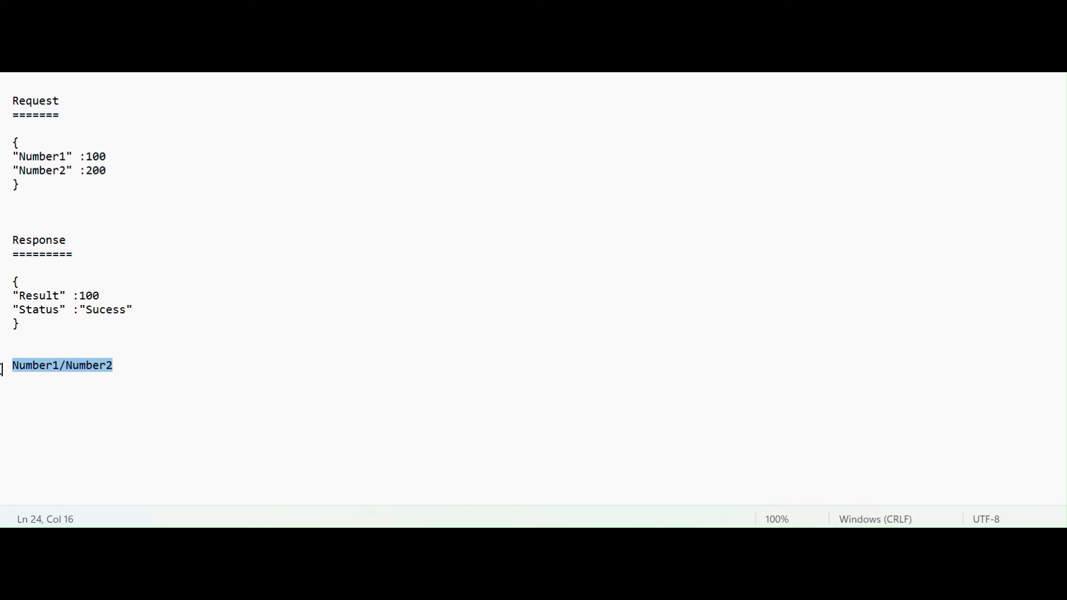
pyautogui.click(128, 369)
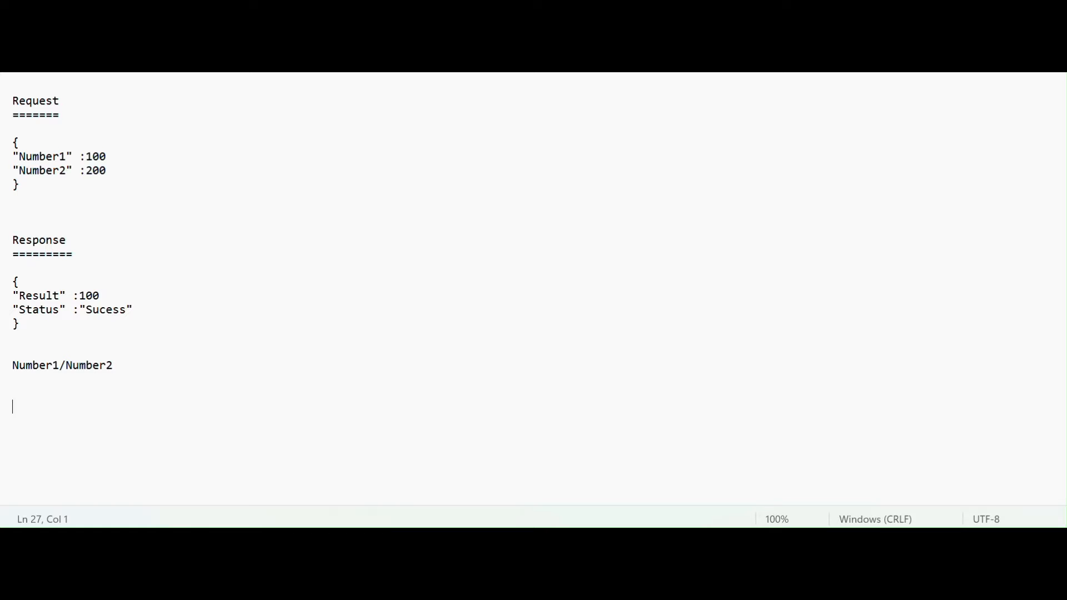
pyautogui.write('100/0  --Unknown /Null')
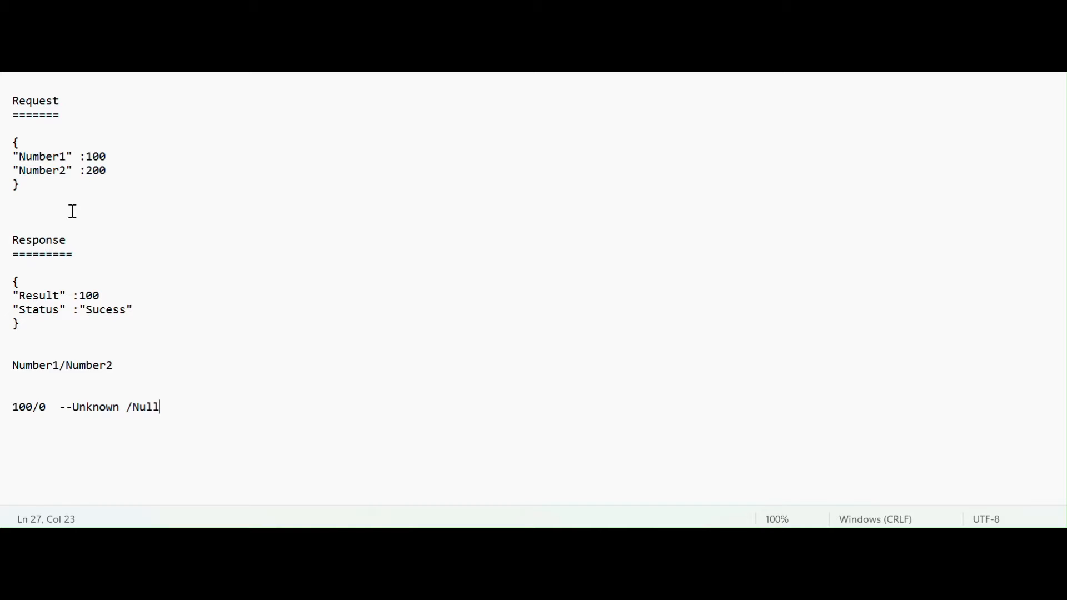
pyautogui.click(59, 186)
# Switch to Oracle Integration and open the list of integrations
pyautogui.click(578, 466)
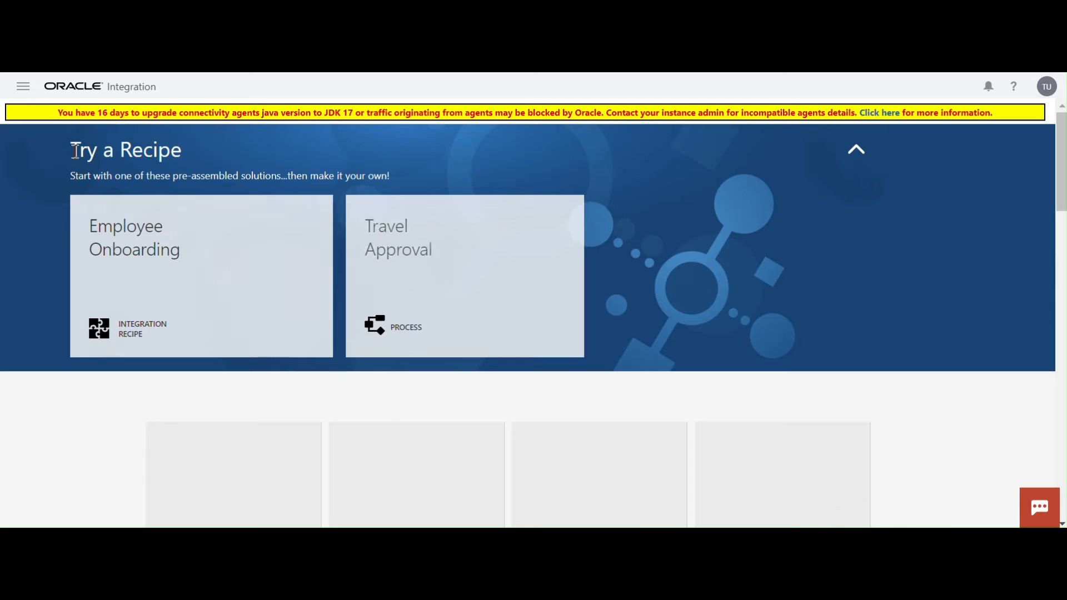
pyautogui.click(23, 88)
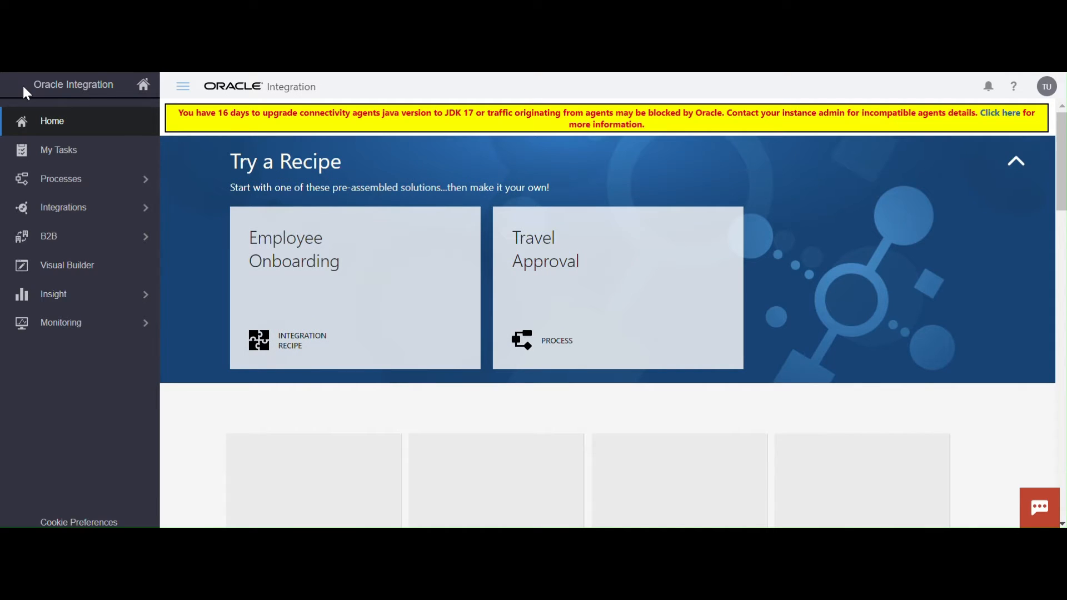
pyautogui.click(117, 209)
pyautogui.click(93, 126)
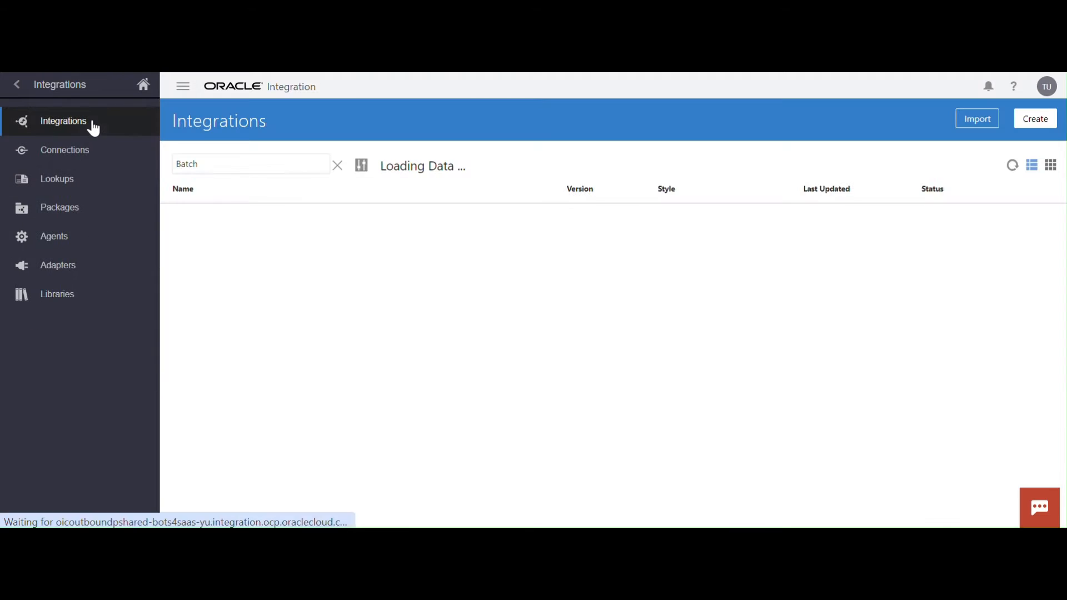
# Start a new integration using the App Driven Orchestration style
pyautogui.click(1036, 118)
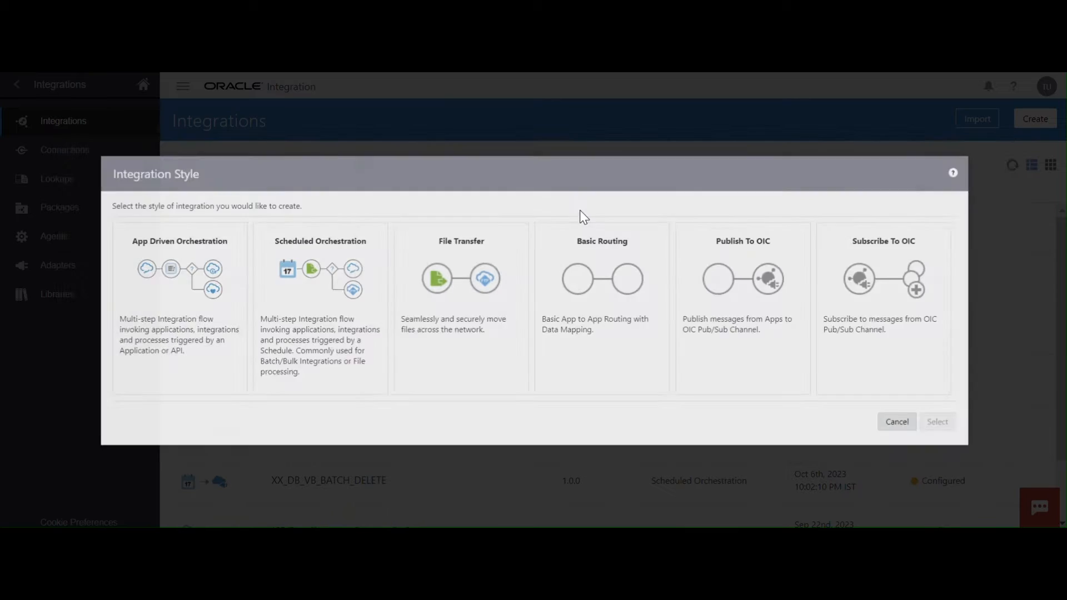
pyautogui.click(147, 272)
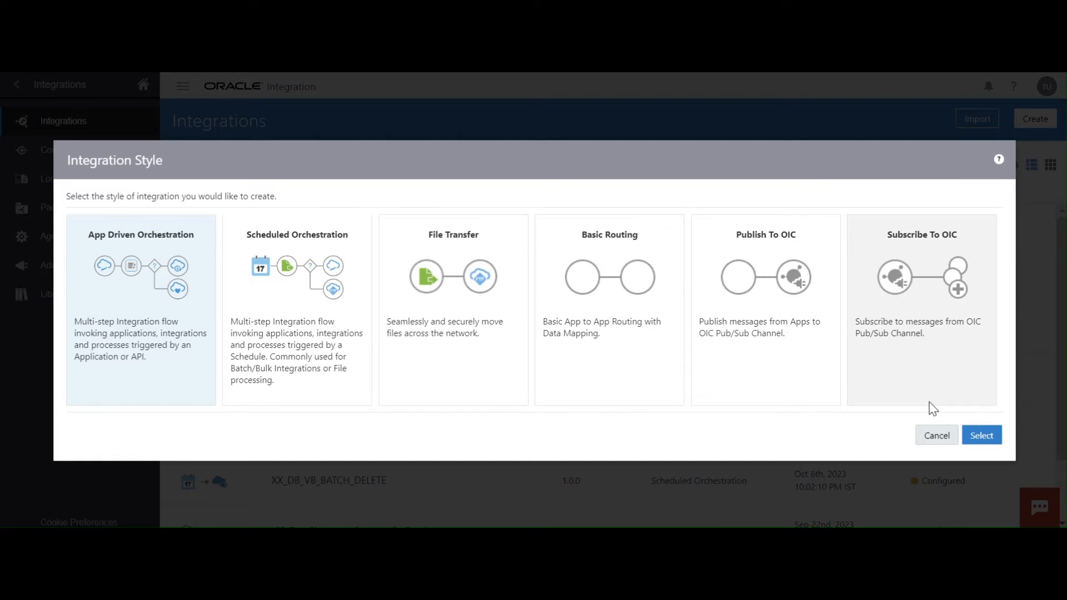
pyautogui.click(978, 435)
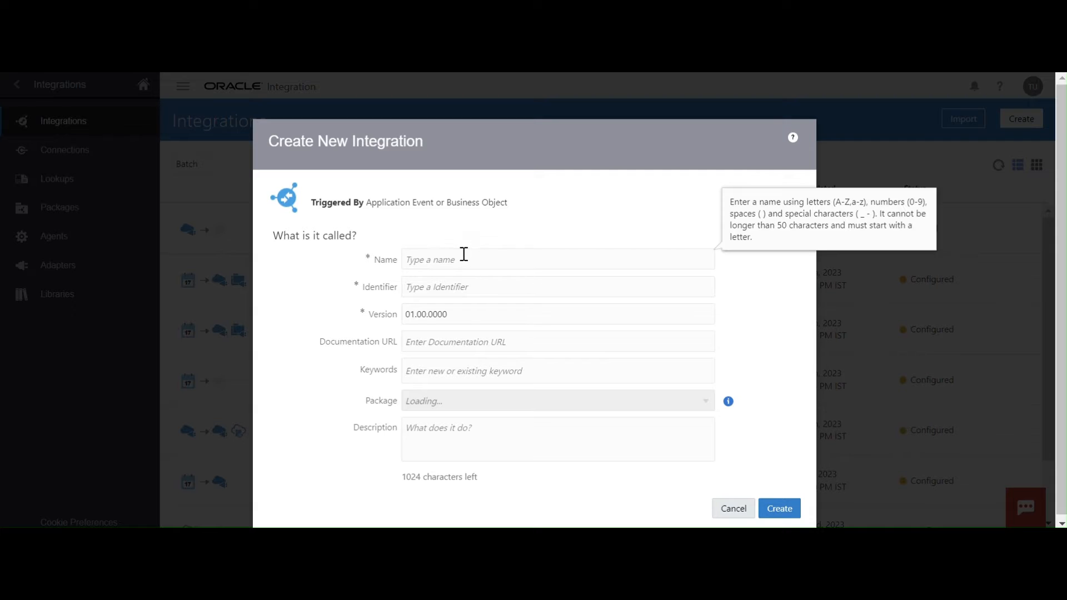
# Name the new integration Batch01_Divide_Integration and create it
pyautogui.write('Batch01_')
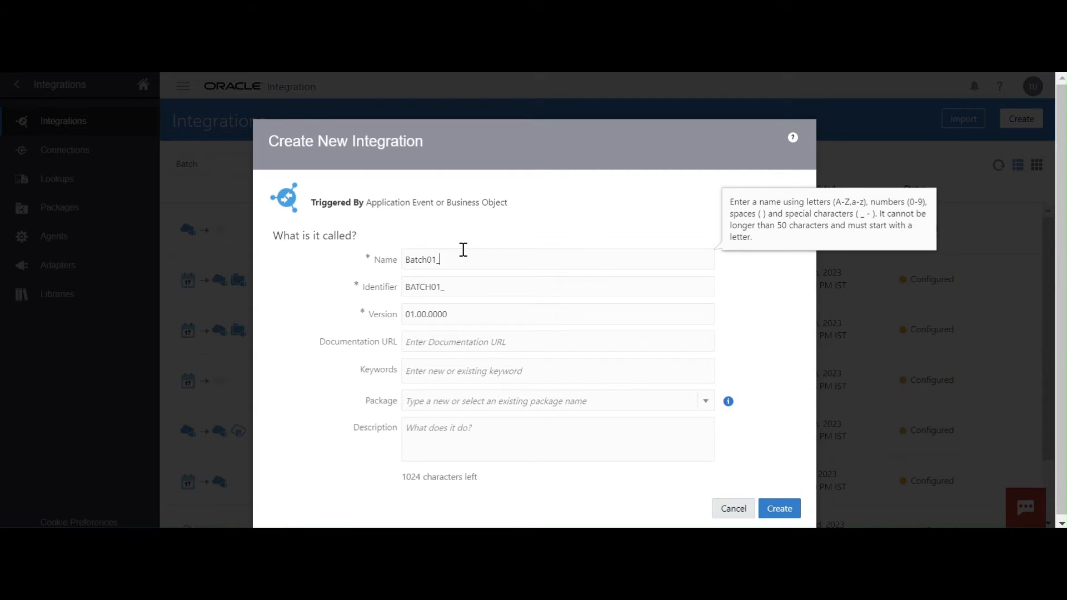
pyautogui.write('De')
pyautogui.press('BackSpace')
pyautogui.write('ivide_Integration')
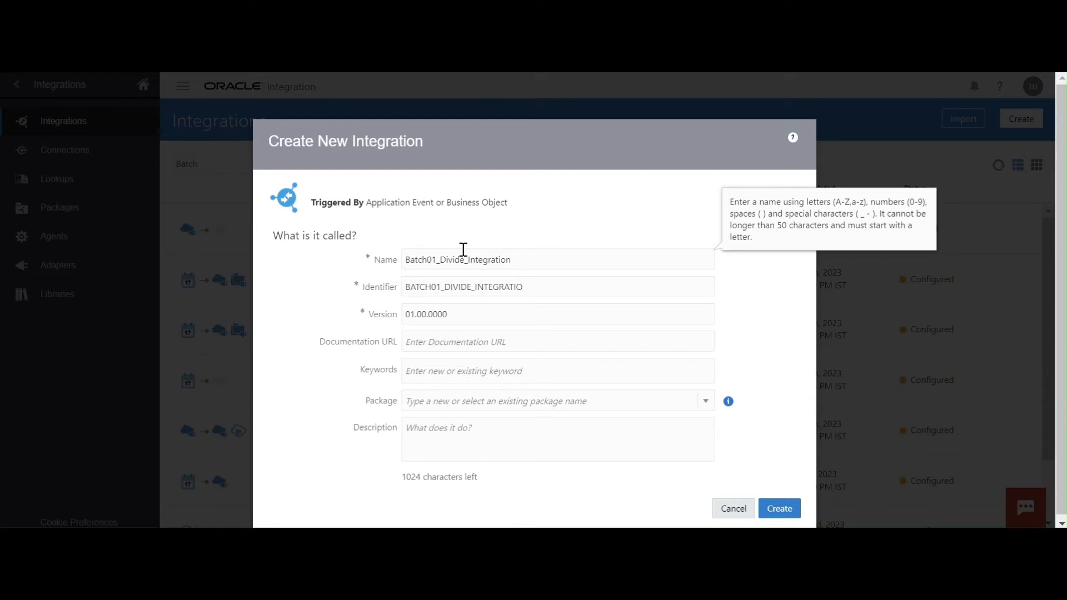
pyautogui.click(782, 508)
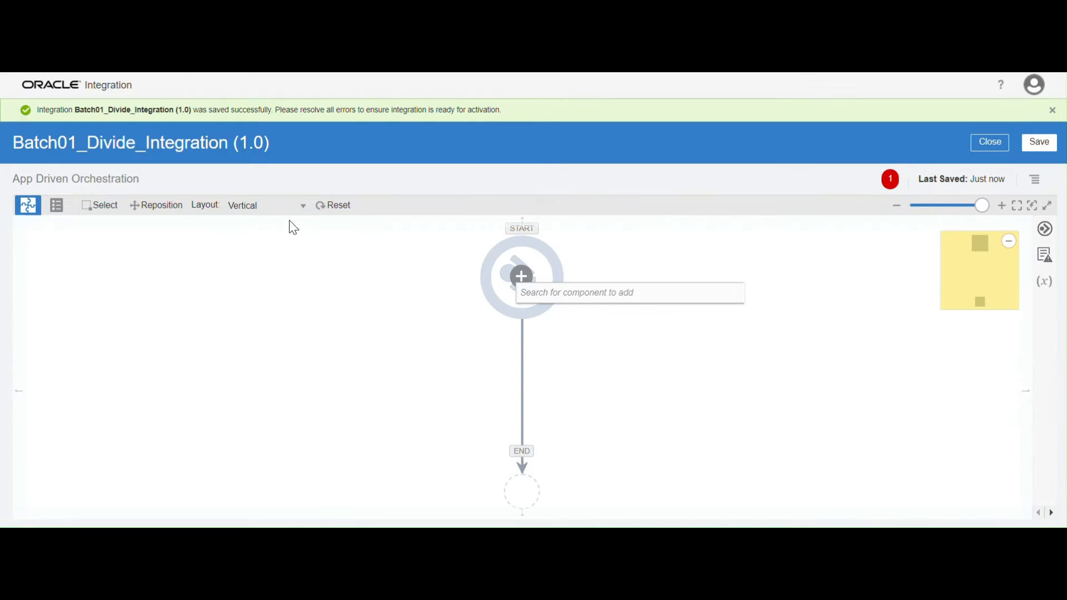
# Set the canvas layout to Horizontal and add the Batch01 REST connection as the trigger at the start of the flow
pyautogui.click(302, 210)
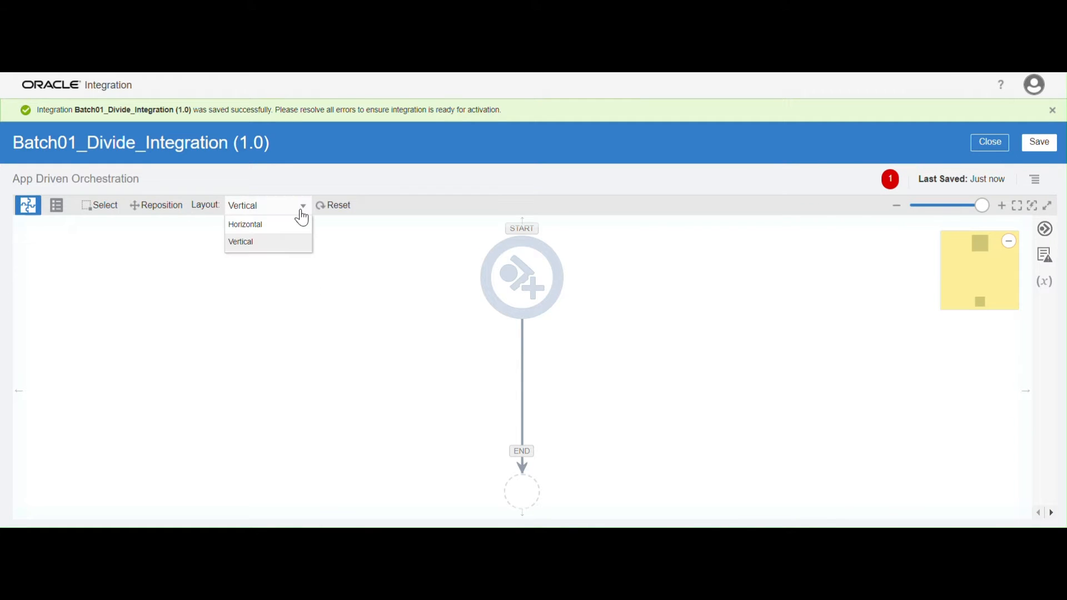
pyautogui.click(286, 225)
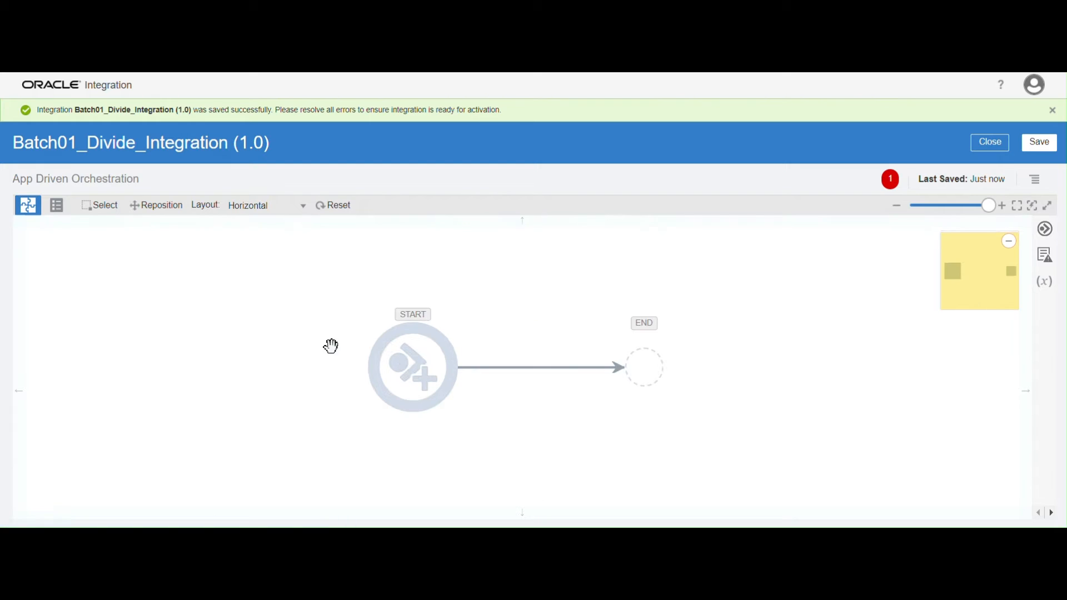
pyautogui.click(413, 368)
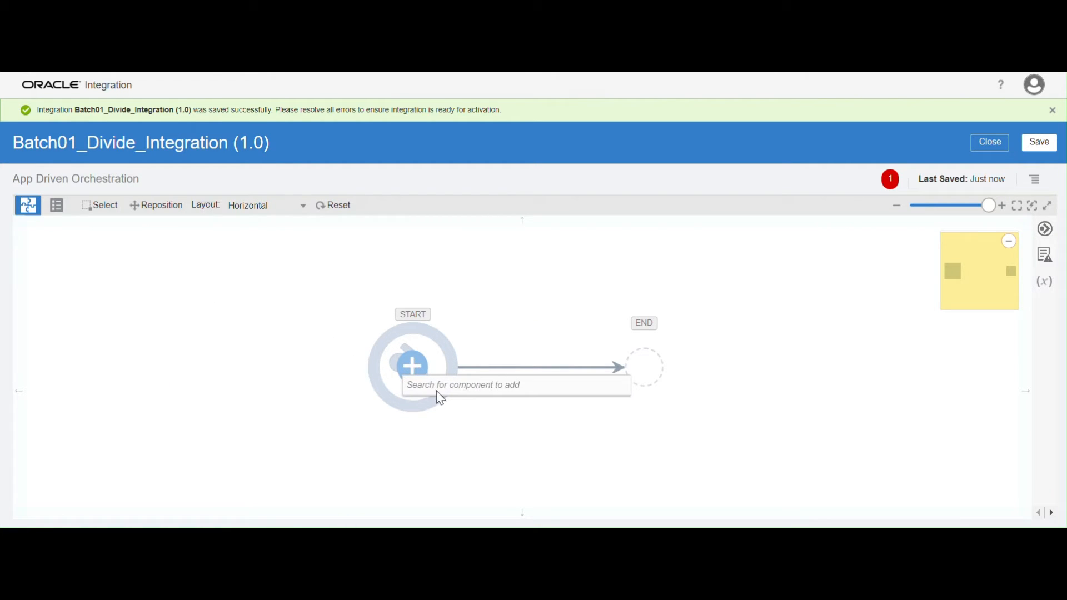
pyautogui.write('ba')
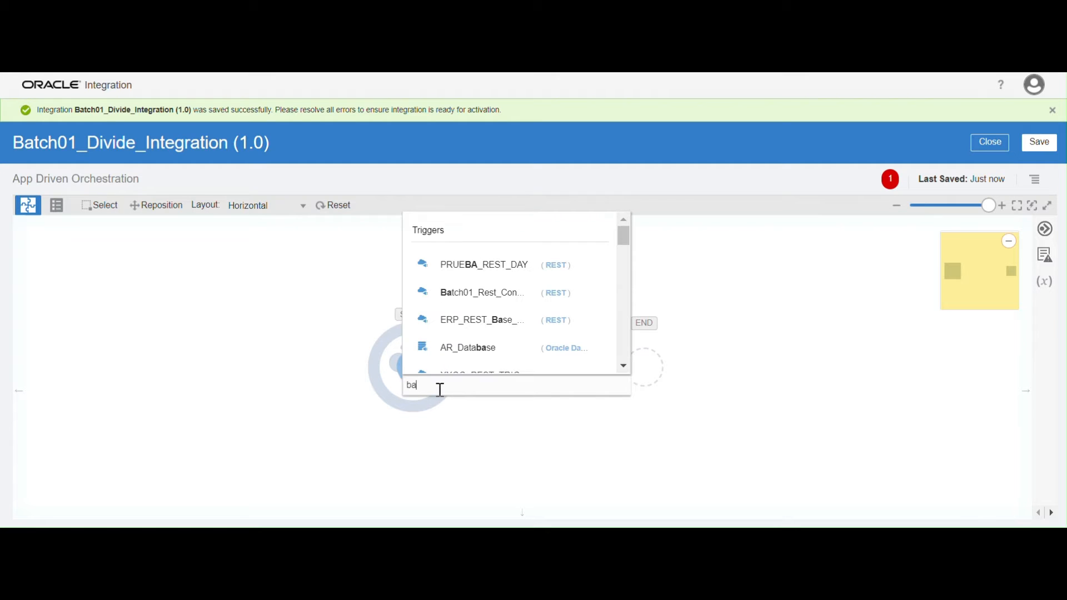
pyautogui.write('t')
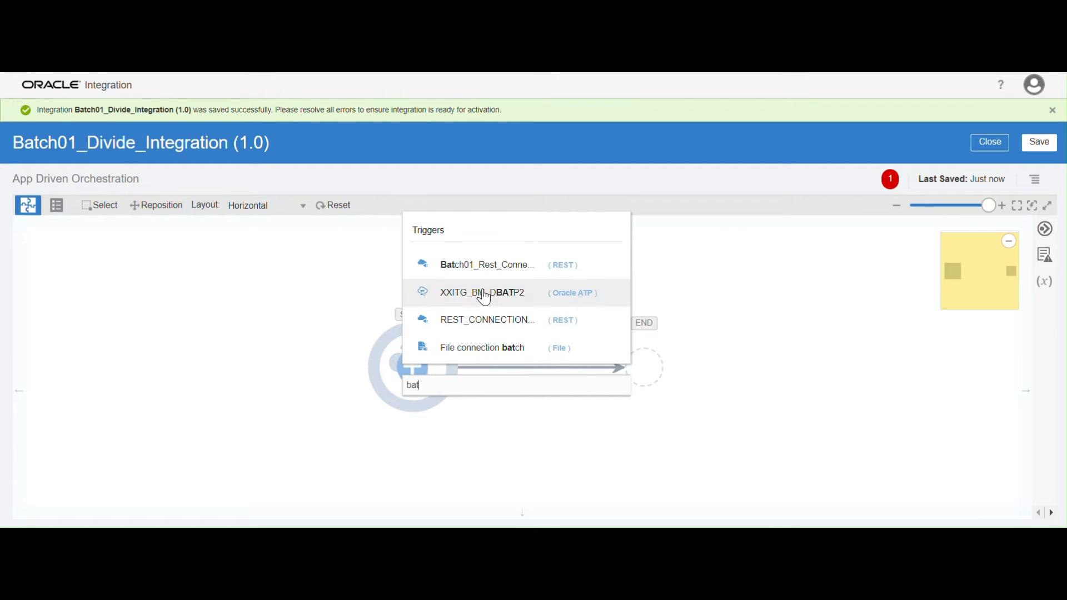
pyautogui.click(499, 273)
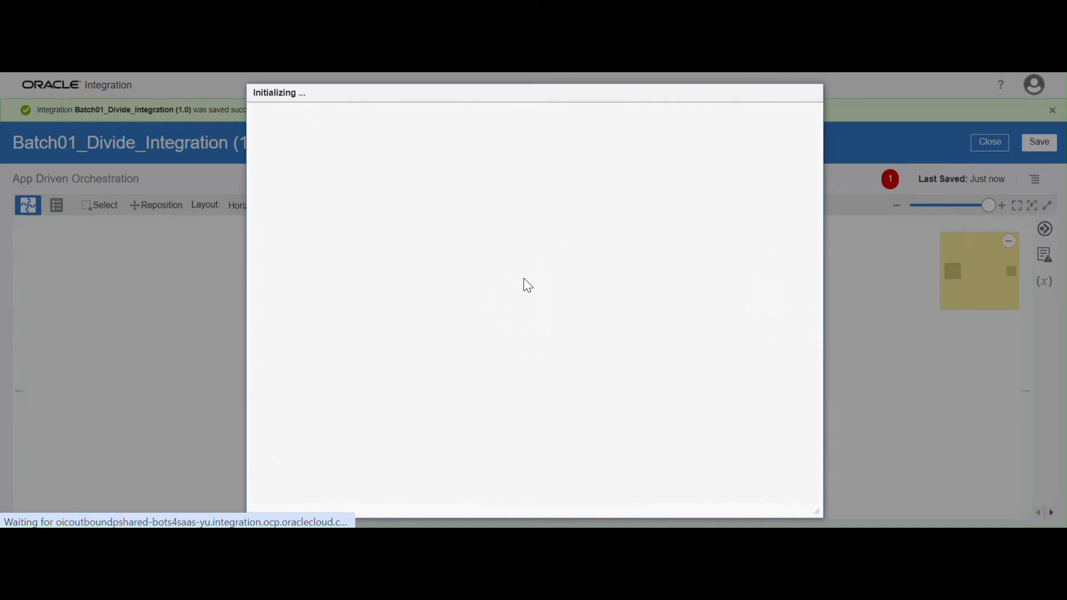
# Name the REST endpoint DivideFun and continue to its resource configuration
pyautogui.click(456, 221)
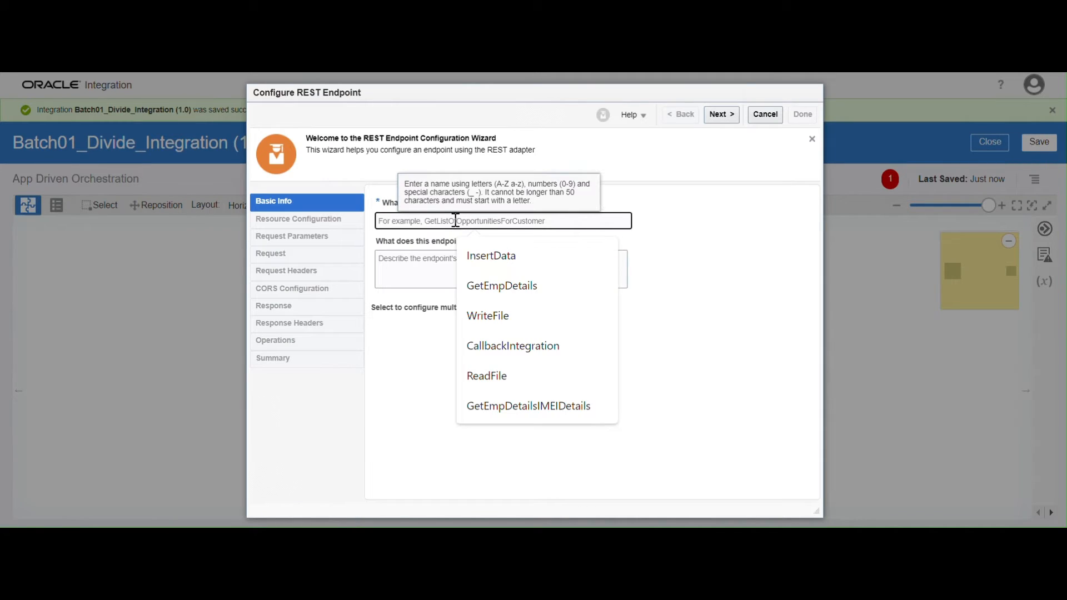
pyautogui.write('dIVI')
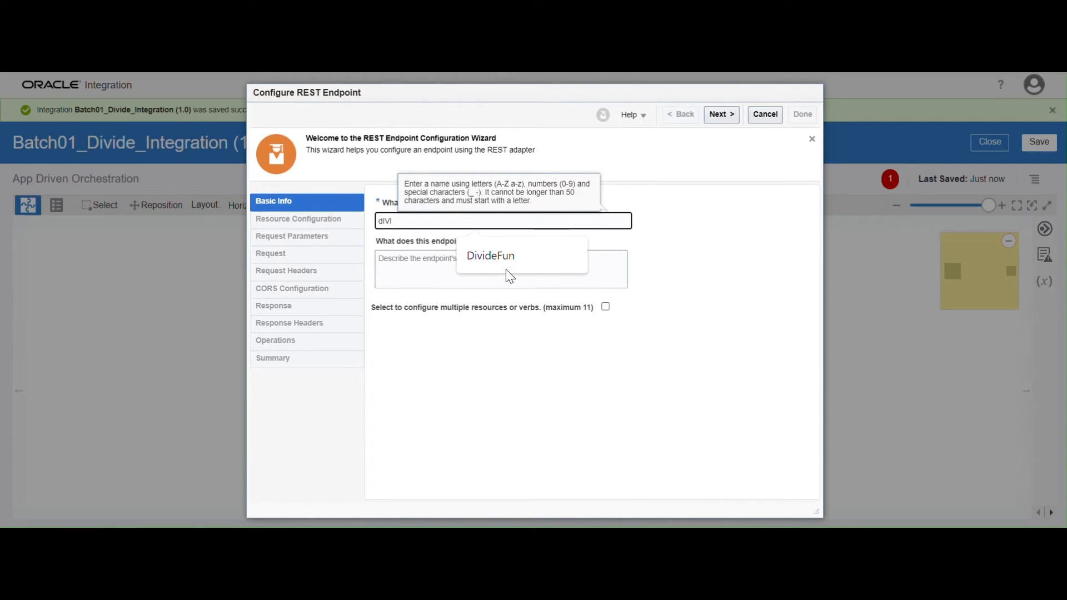
pyautogui.click(505, 269)
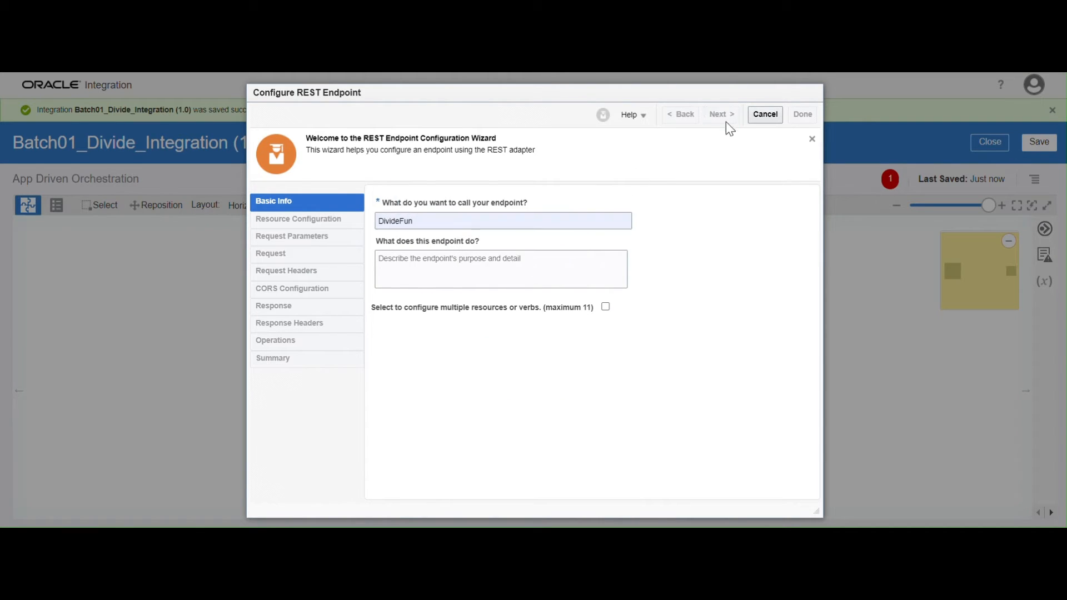
pyautogui.click(725, 120)
# Set the endpoint's relative resource URI to /division
pyautogui.click(403, 313)
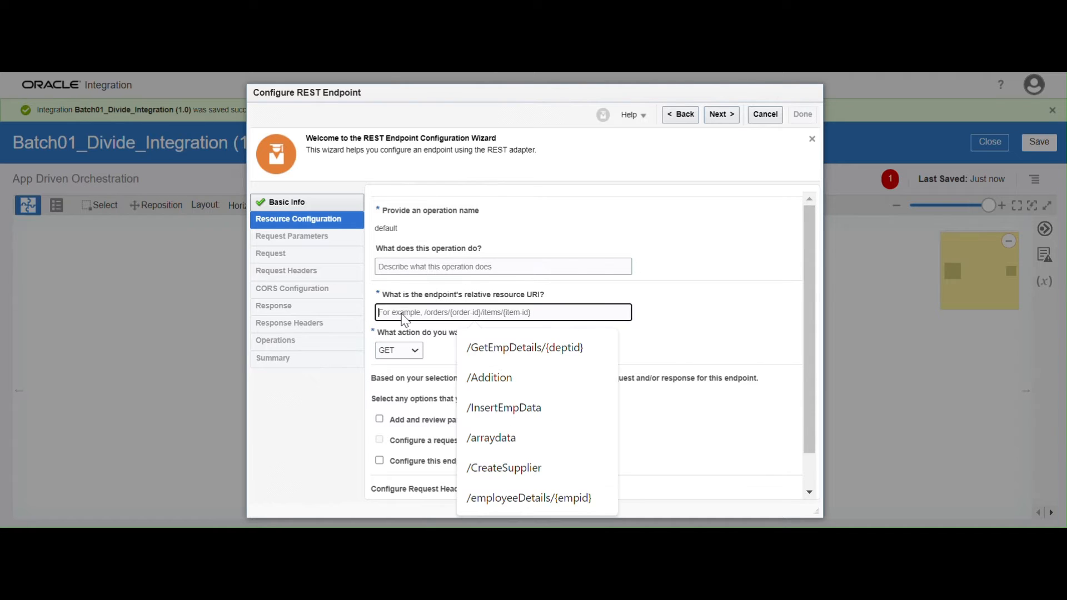
pyautogui.write('/d')
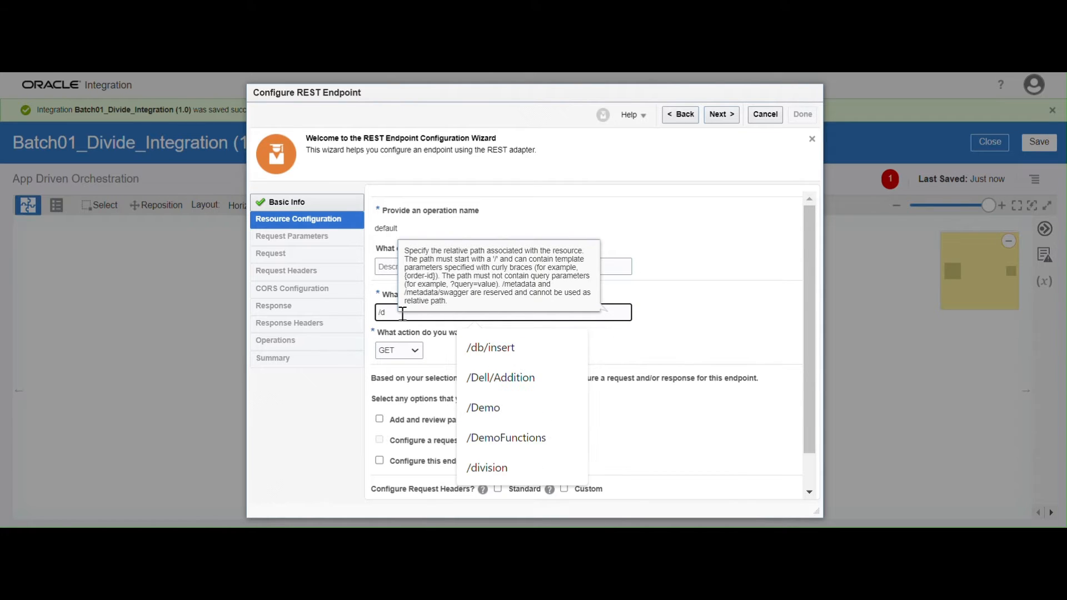
pyautogui.write('ivid')
pyautogui.press('BackSpace')
pyautogui.press('BackSpace')
pyautogui.press('BackSpace')
pyautogui.press('BackSpace')
pyautogui.press('BackSpace')
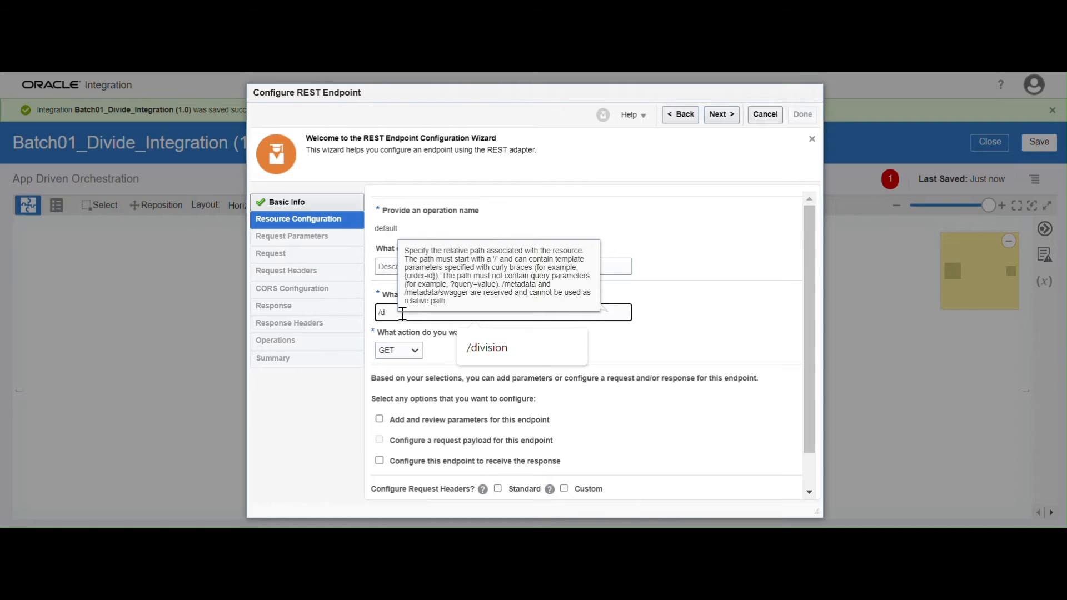
pyautogui.write('ivision')
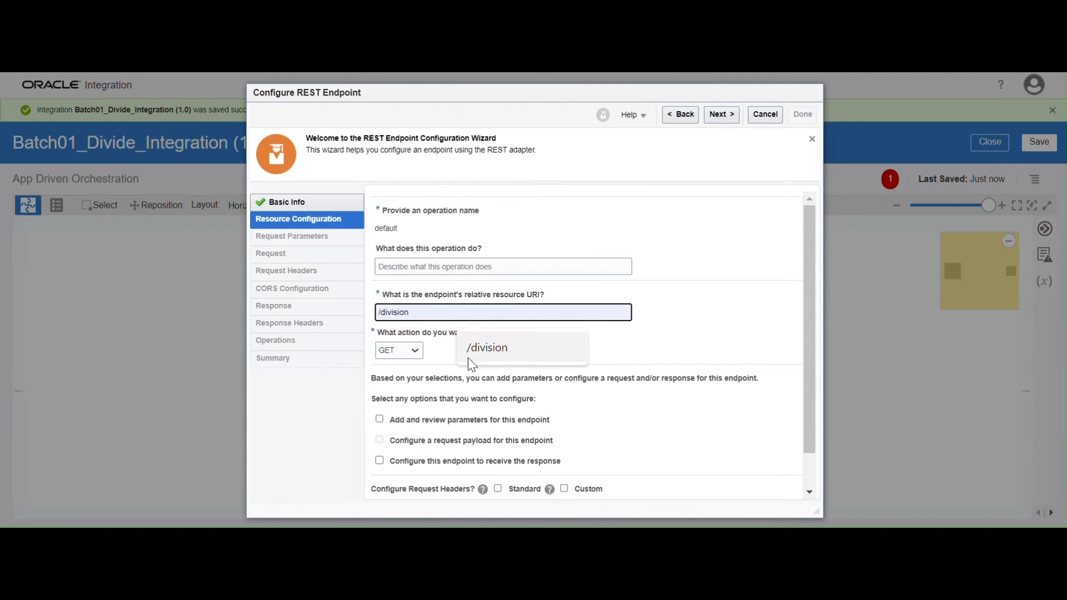
# Set the endpoint action to POST, enable both the request payload and the response, and continue to the request configuration
pyautogui.click(416, 356)
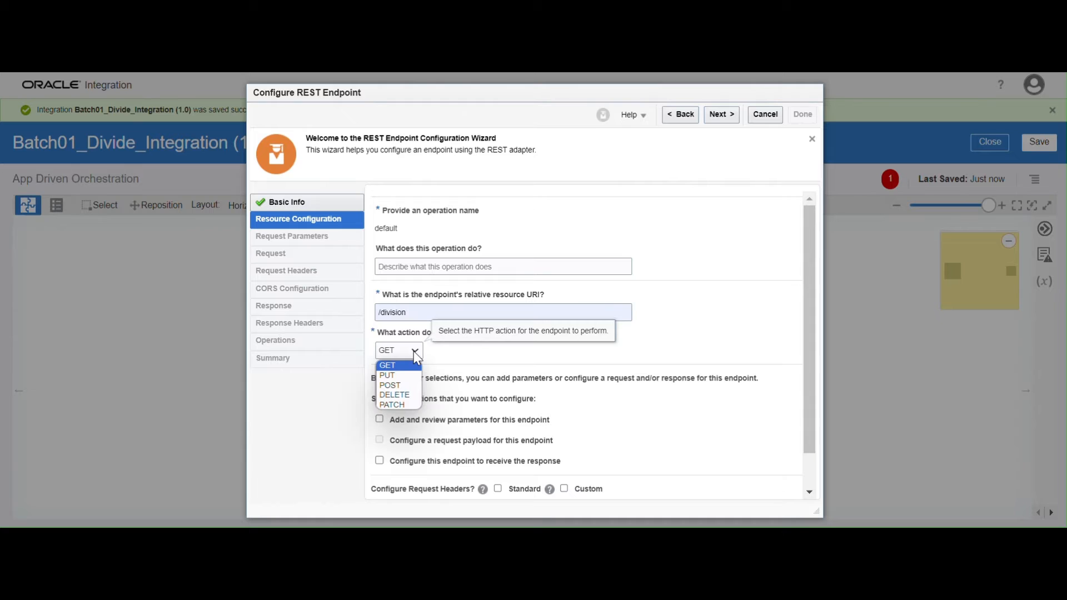
pyautogui.click(399, 385)
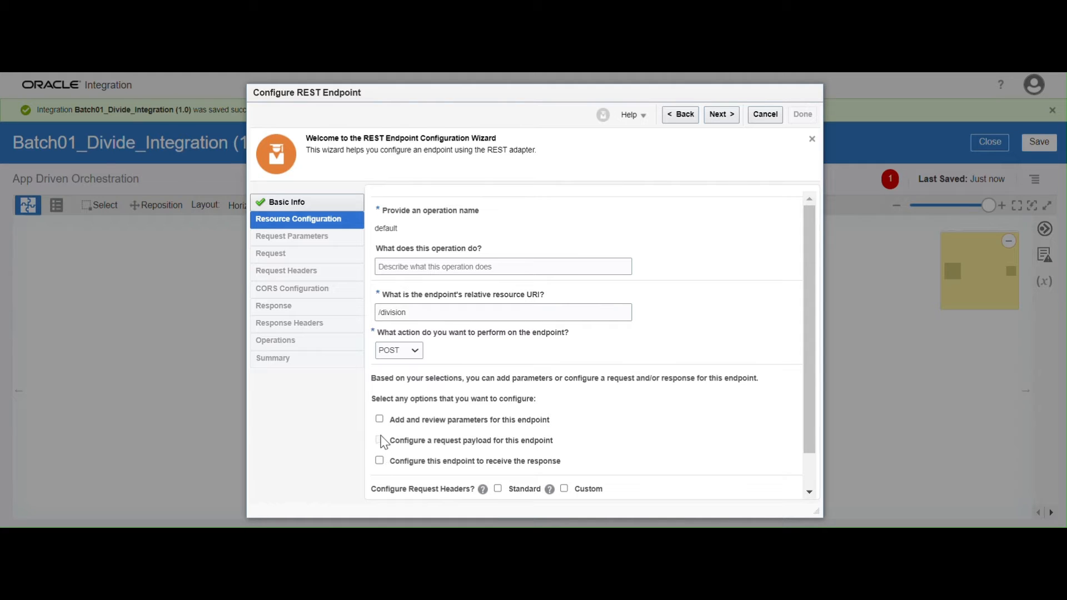
pyautogui.click(405, 351)
pyautogui.click(405, 387)
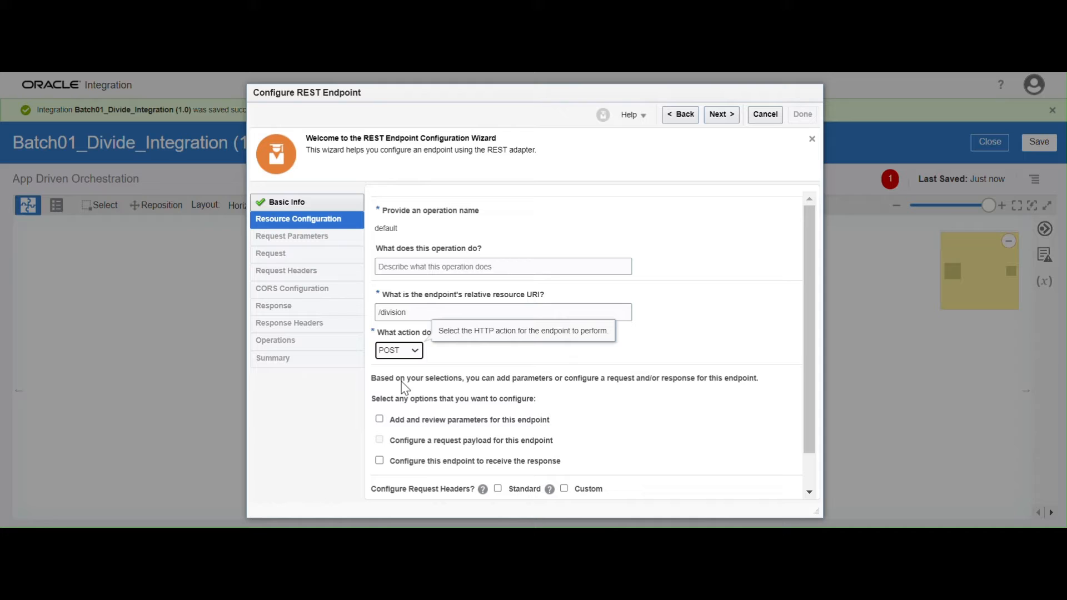
pyautogui.click(383, 443)
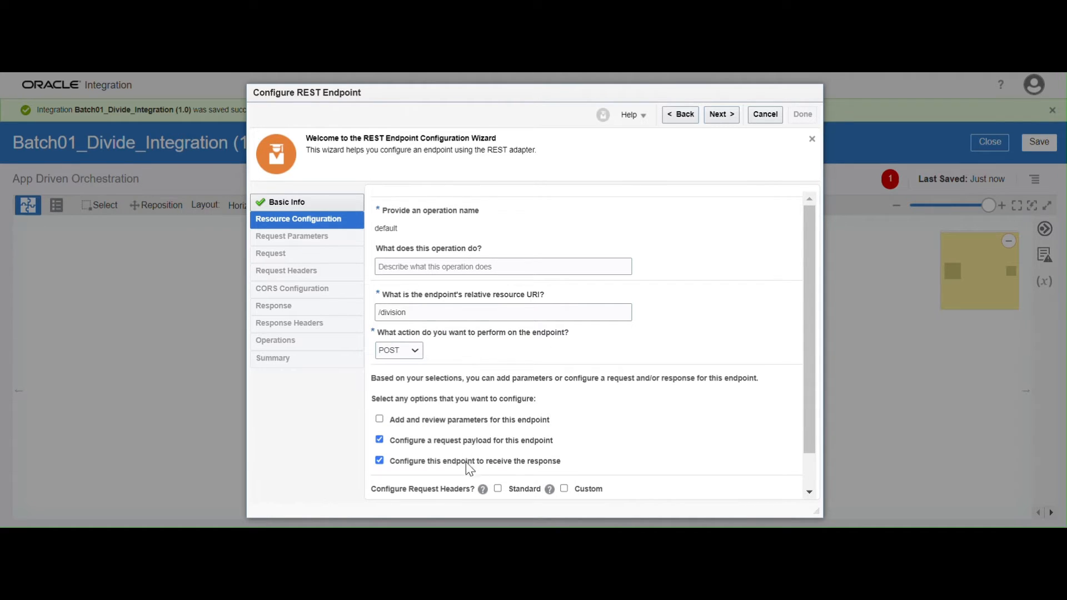
pyautogui.click(719, 117)
# Set the request payload format to JSON Sample and open the inline sample entry
pyautogui.scroll(-2, 662, 329)
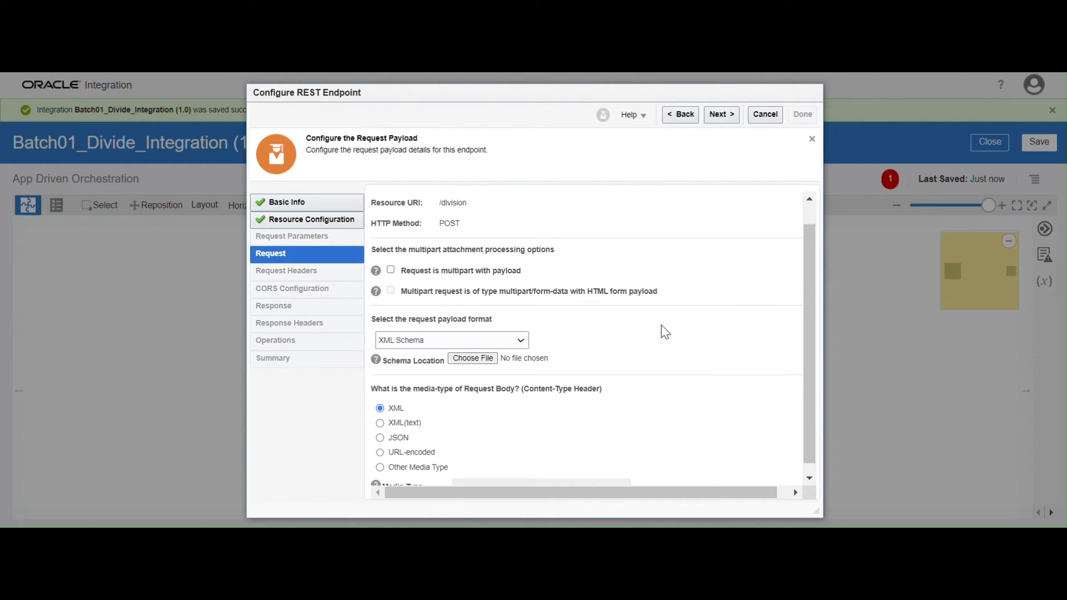
pyautogui.click(521, 332)
pyautogui.click(483, 355)
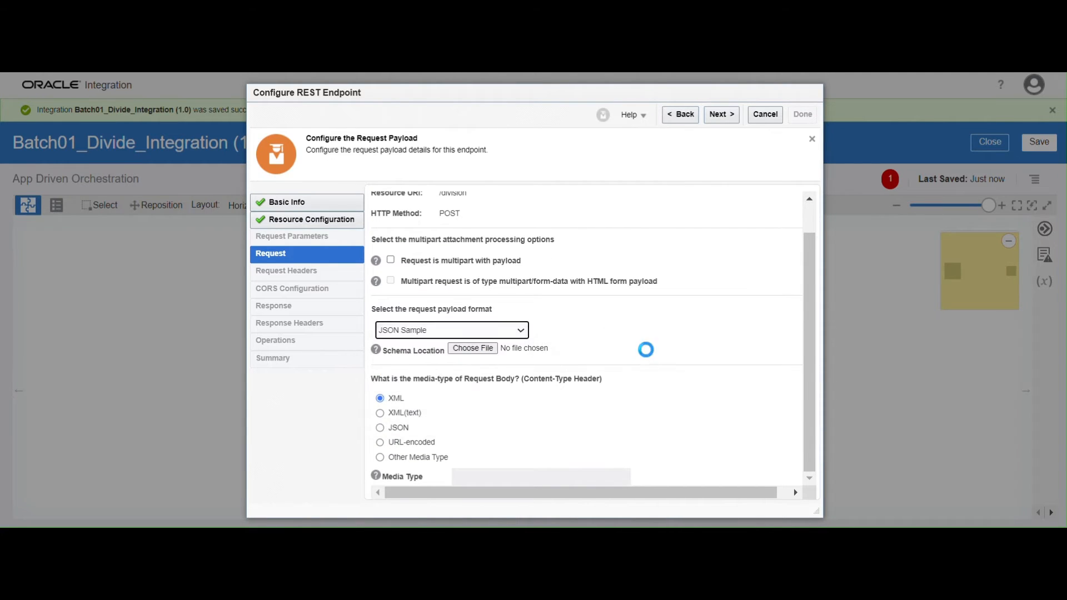
pyautogui.click(710, 386)
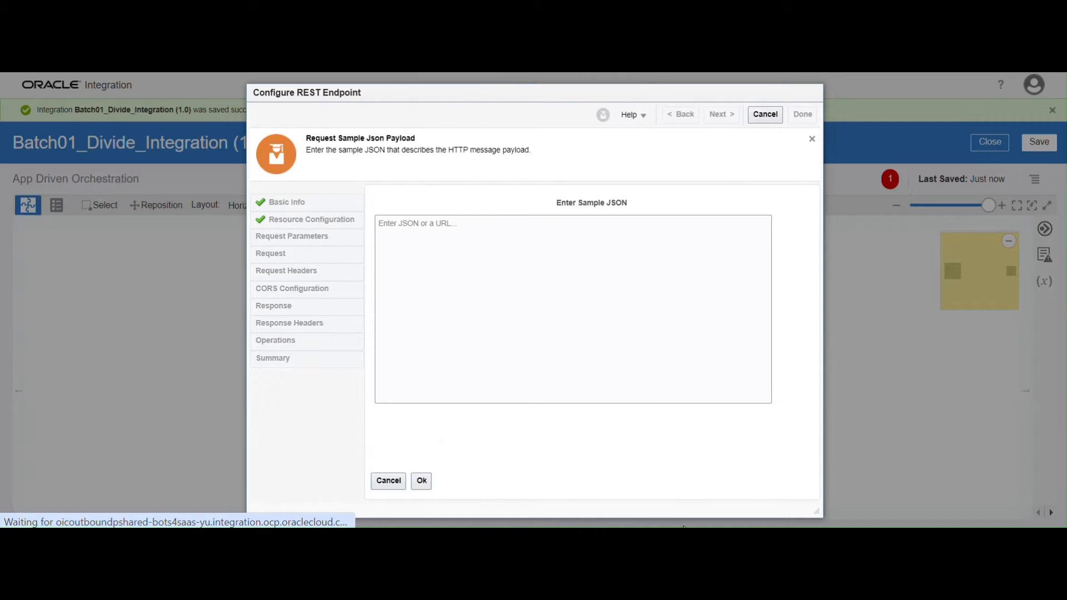
# Copy the request sample from the text notes into the inline JSON as "Number1" :100, "Number2" :200 with a separating comma, and accept it
pyautogui.hotkey('alt', 'Tab')
pyautogui.moveTo(39, 193); pyautogui.dragTo(1, 148)
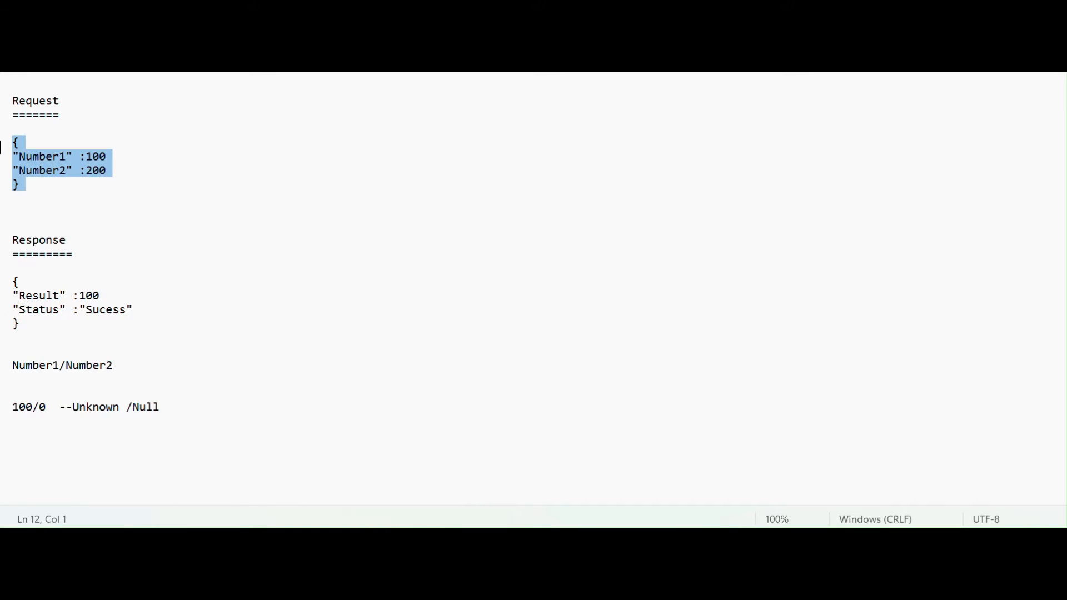
pyautogui.hotkey('ctrl', 'c')
pyautogui.hotkey('alt', 'Tab')
pyautogui.click(534, 309)
pyautogui.hotkey('ctrl', 'v')
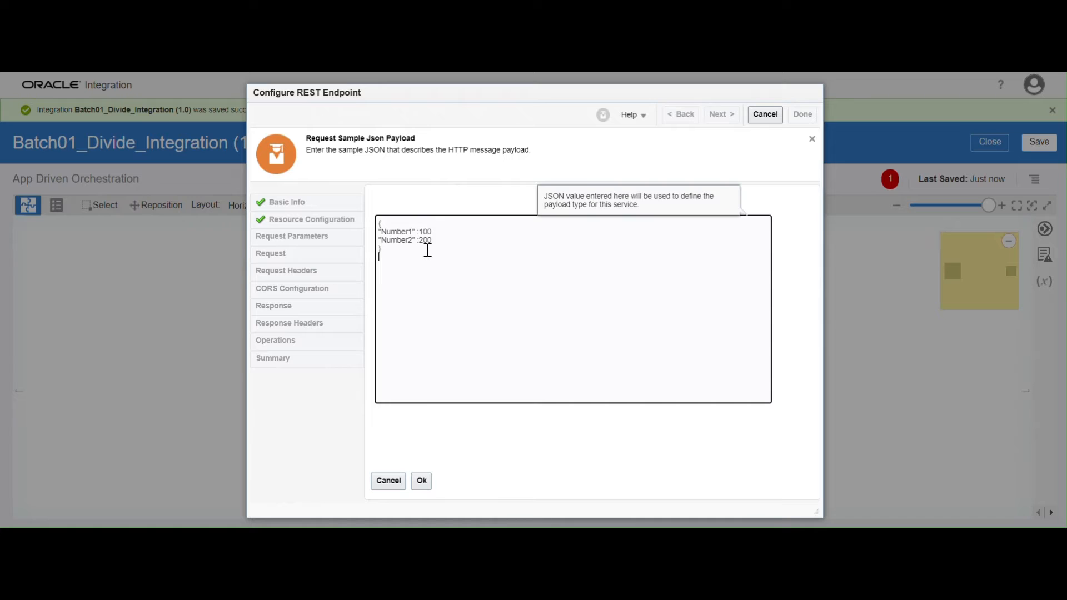
pyautogui.click(423, 481)
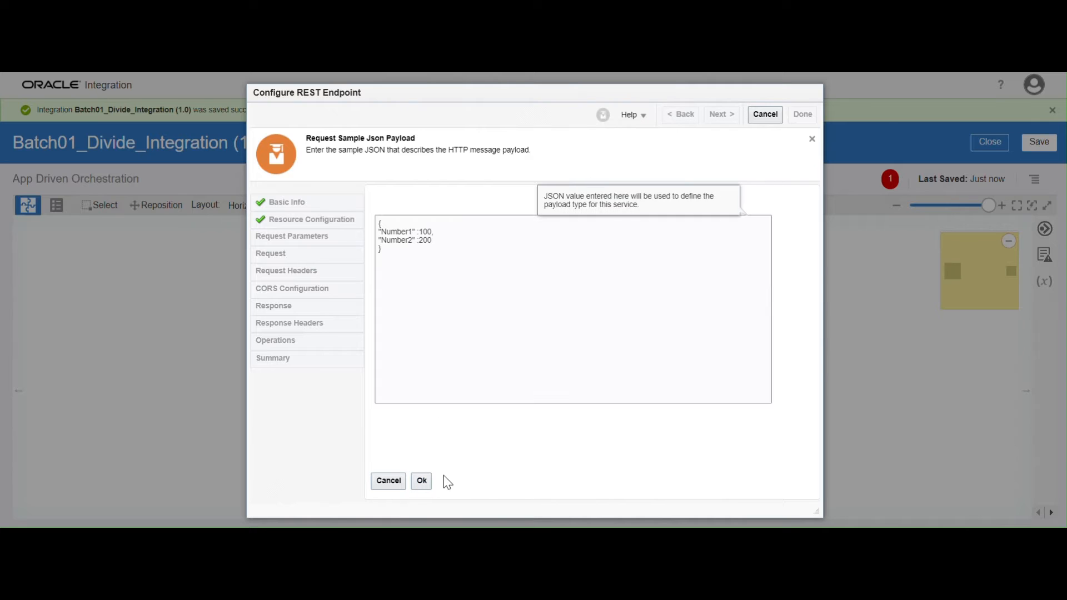
pyautogui.click(421, 480)
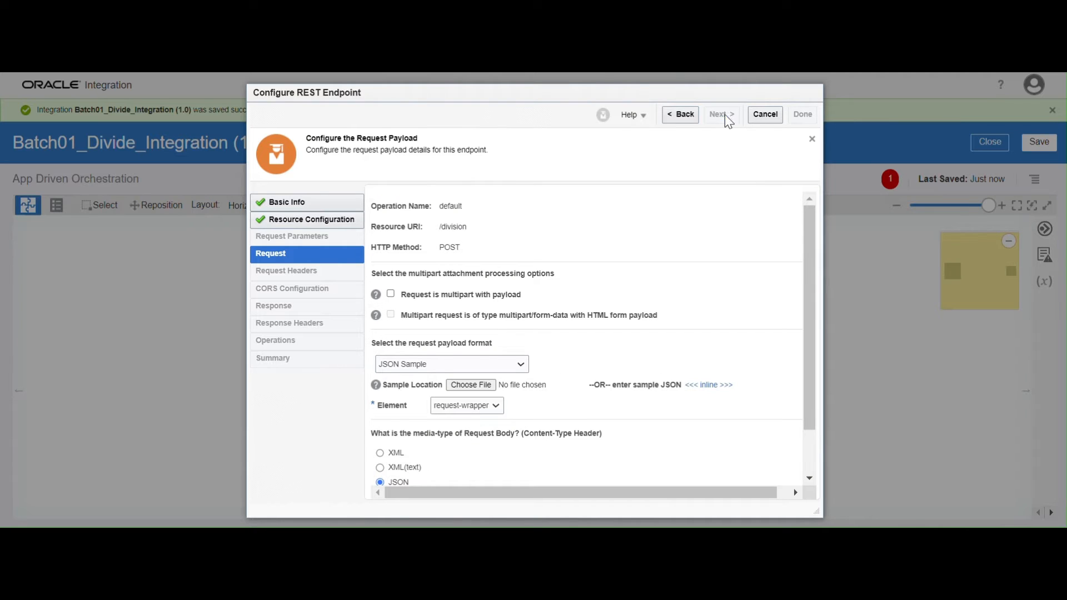
# Continue to the response configuration, set its payload format to JSON Sample and open the inline sample entry
pyautogui.click(721, 113)
pyautogui.click(478, 368)
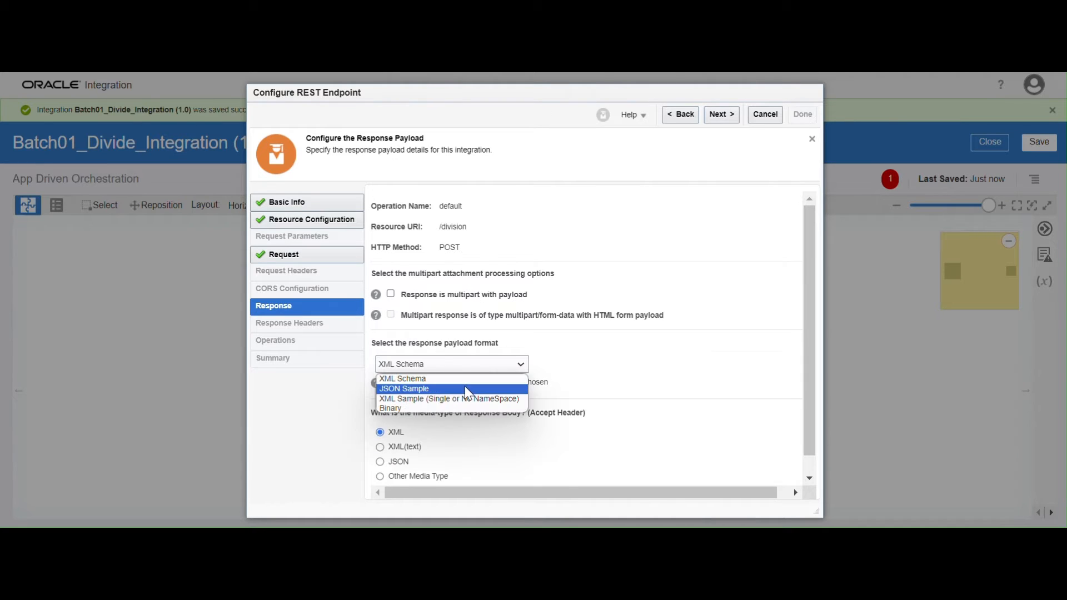
pyautogui.click(465, 388)
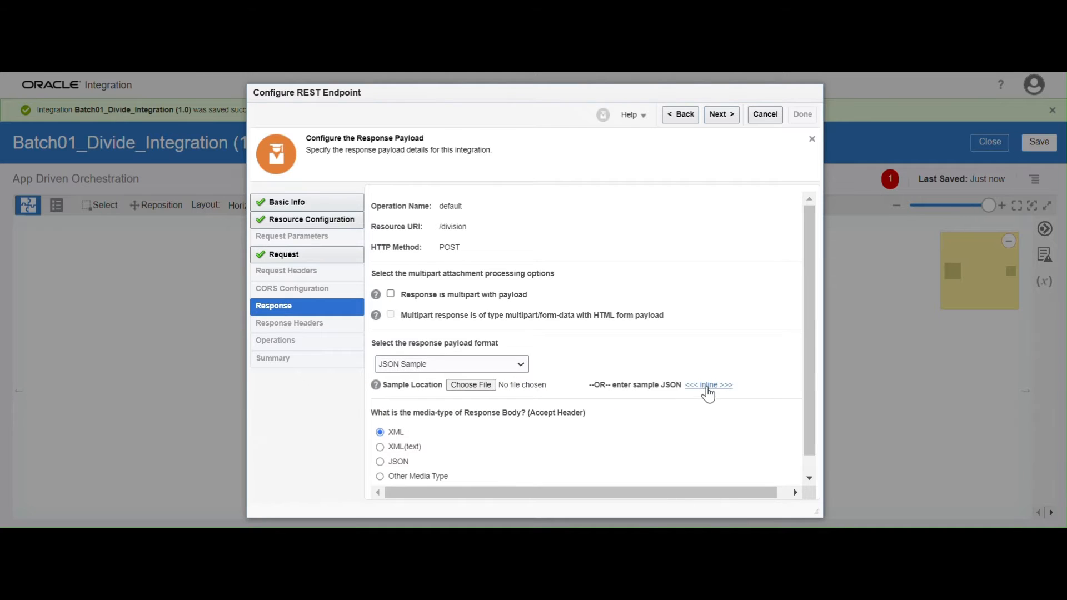
pyautogui.click(704, 391)
# In the text notes, add the comma after "Result" :100, then copy the Result and Status sample into the response's inline JSON and accept it
pyautogui.click(677, 540)
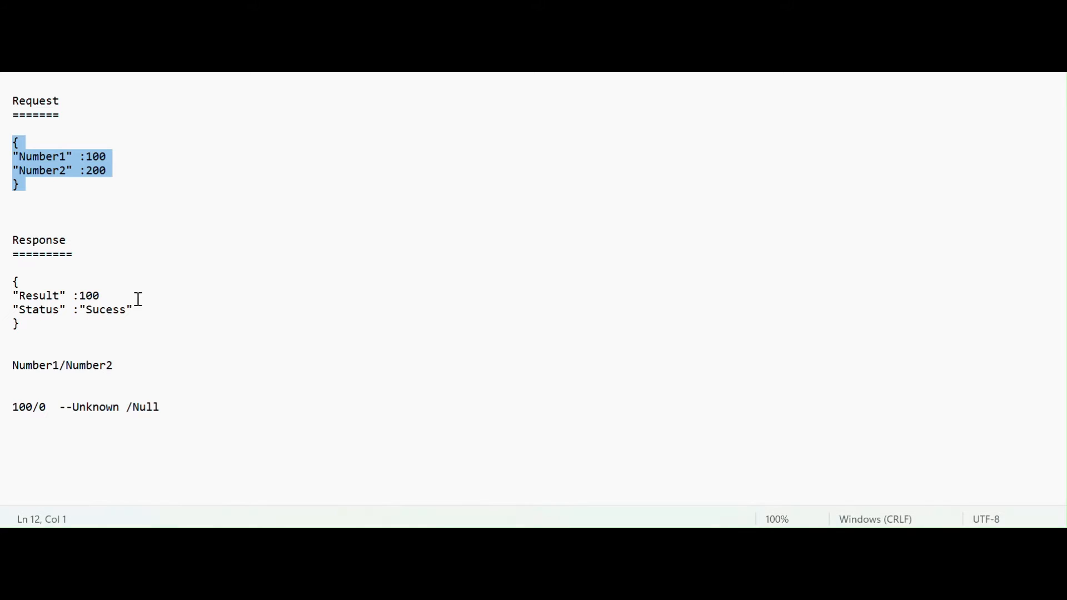
pyautogui.click(118, 293)
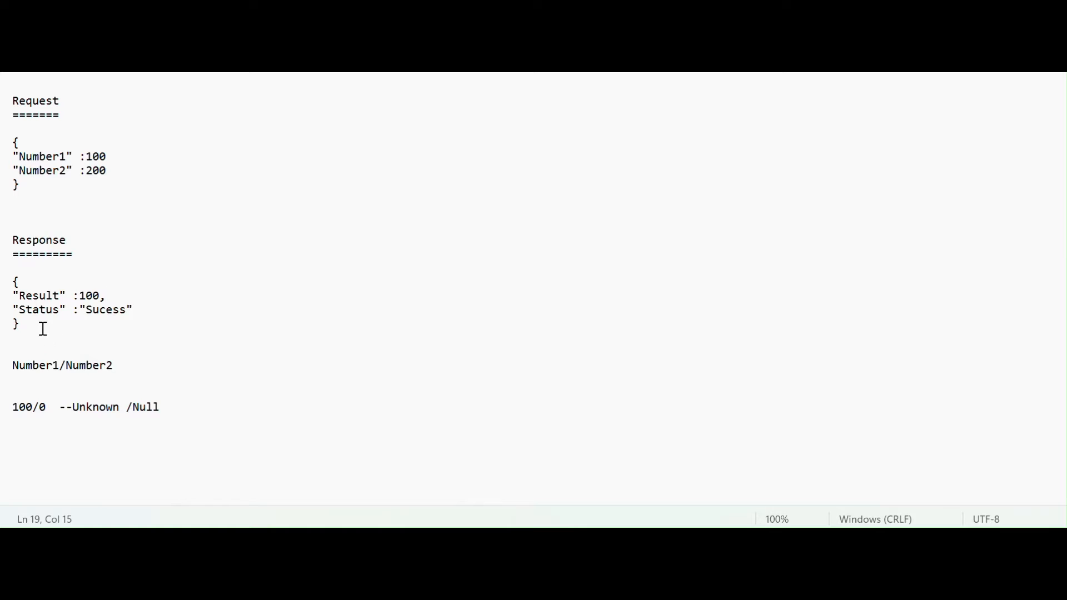
pyautogui.moveTo(42, 329); pyautogui.dragTo(11, 275)
pyautogui.hotkey('alt', 'Tab')
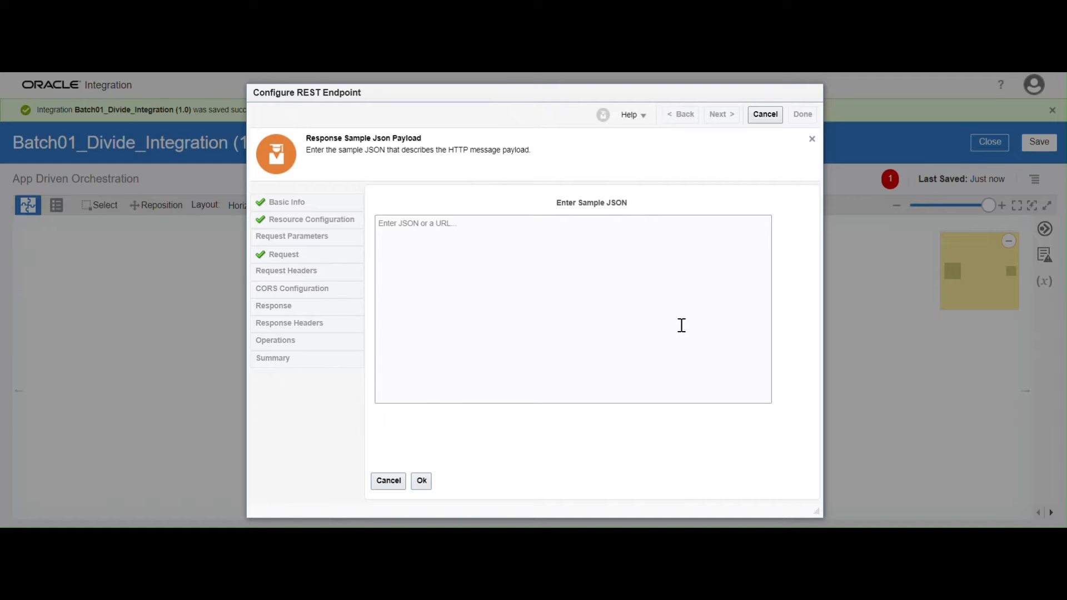
pyautogui.click(615, 296)
pyautogui.hotkey('ctrl', 'v')
pyautogui.click(424, 483)
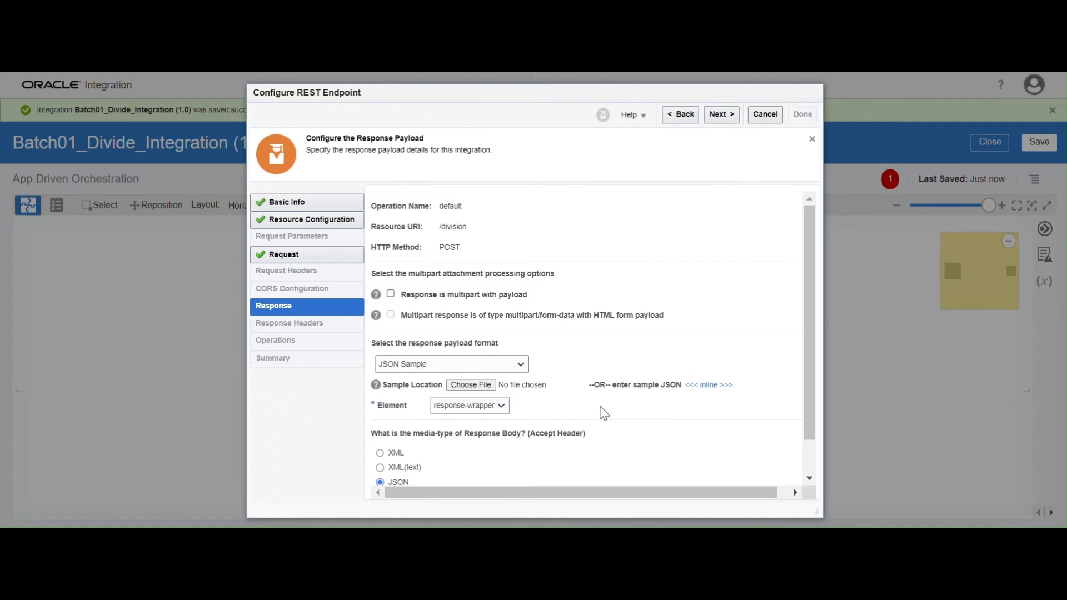
# Complete the DivideFun REST endpoint configuration and save the integration
pyautogui.click(712, 118)
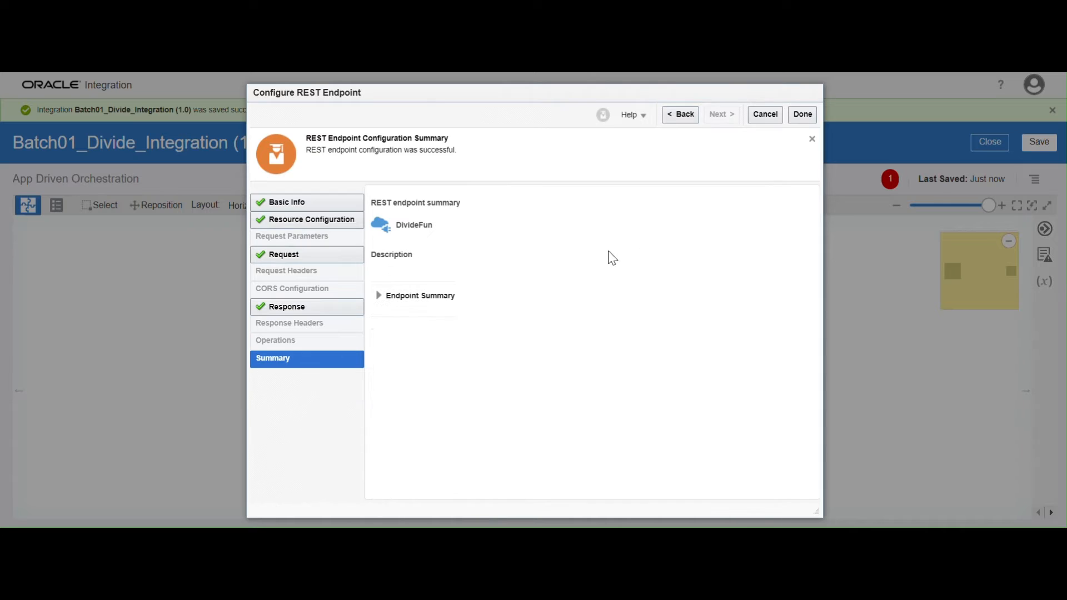
pyautogui.click(804, 117)
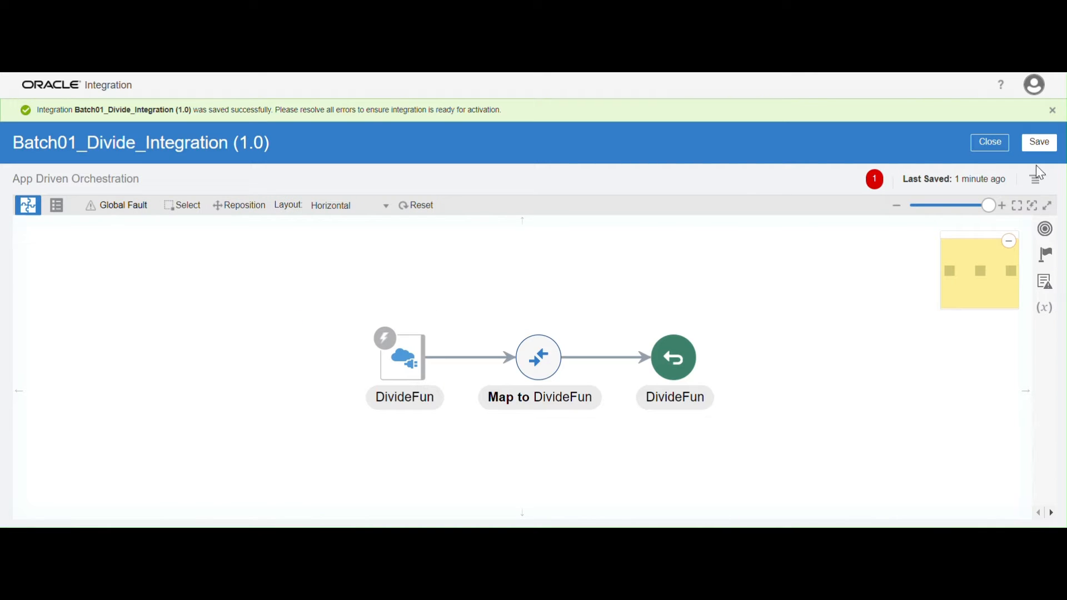
pyautogui.click(1039, 142)
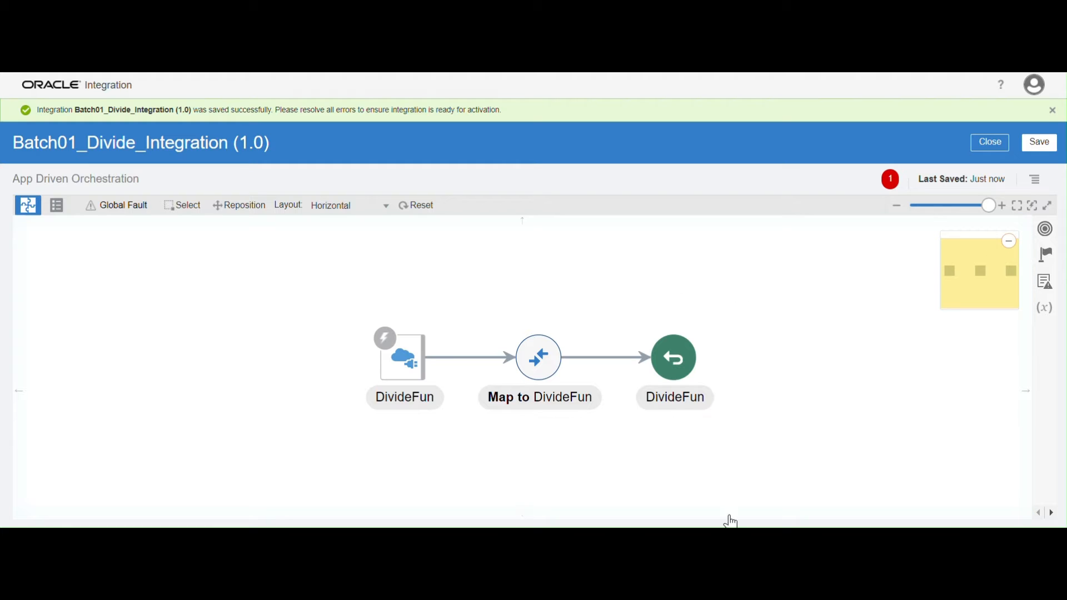
# Add an Assign action named Assign_variables between the DivideFun trigger and the mapper
pyautogui.click(1047, 256)
pyautogui.moveTo(752, 306); pyautogui.dragTo(476, 346)
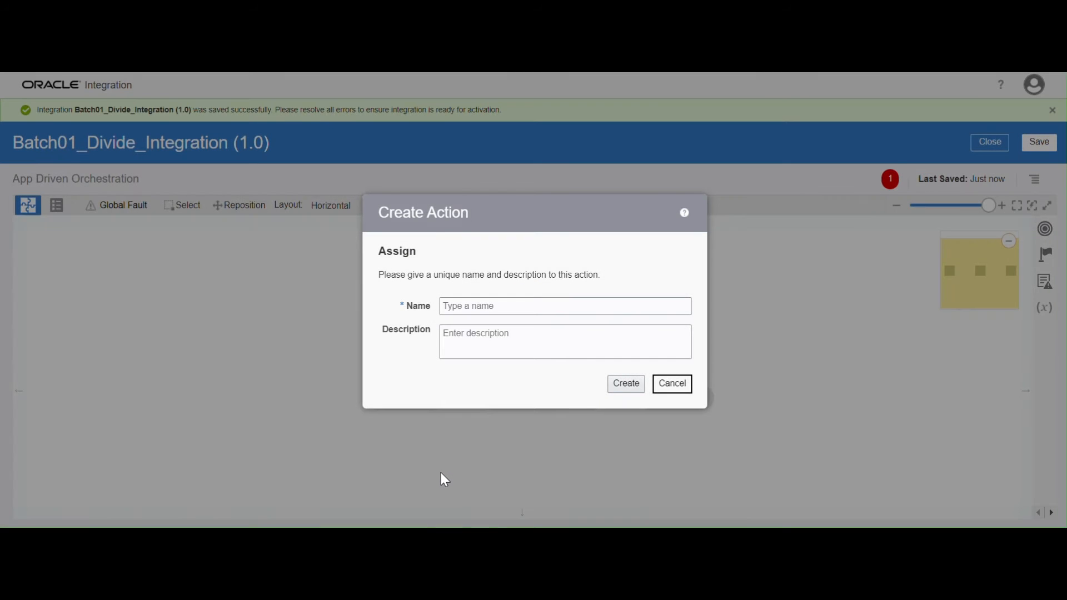
pyautogui.click(450, 307)
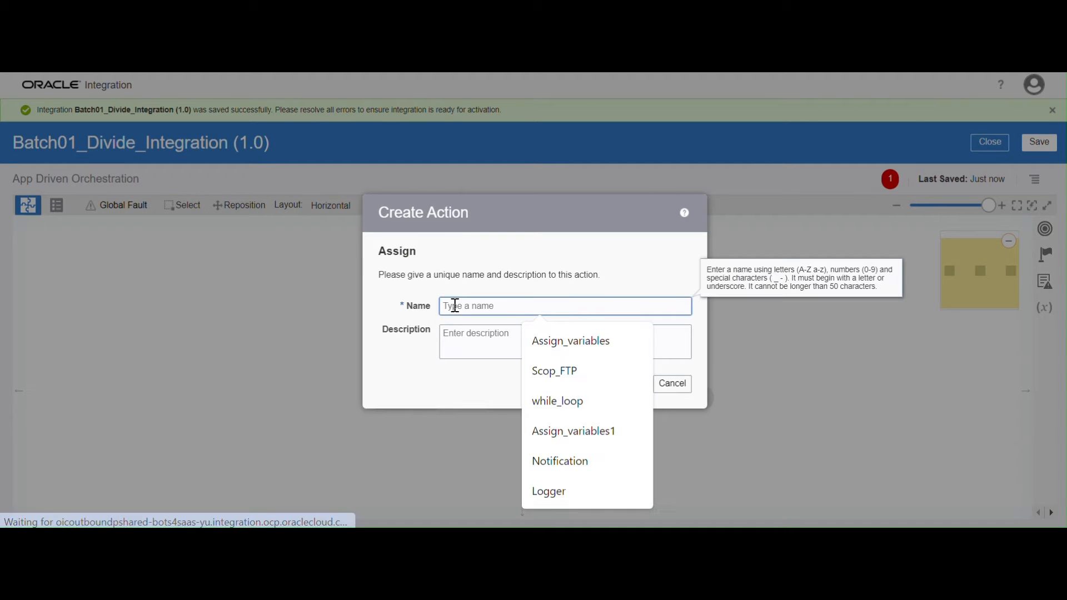
pyautogui.click(550, 348)
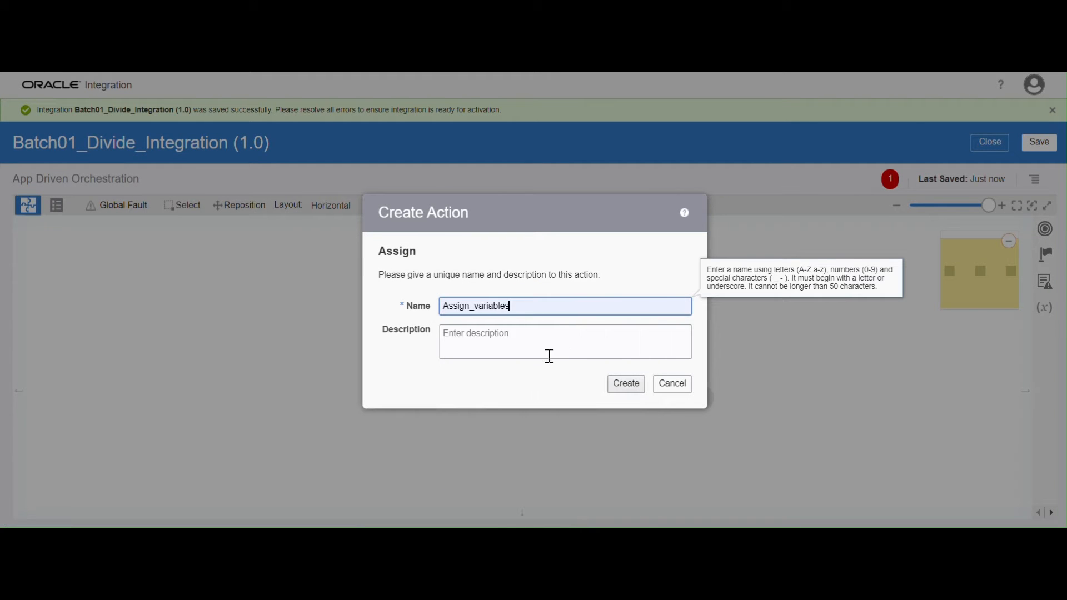
pyautogui.click(636, 387)
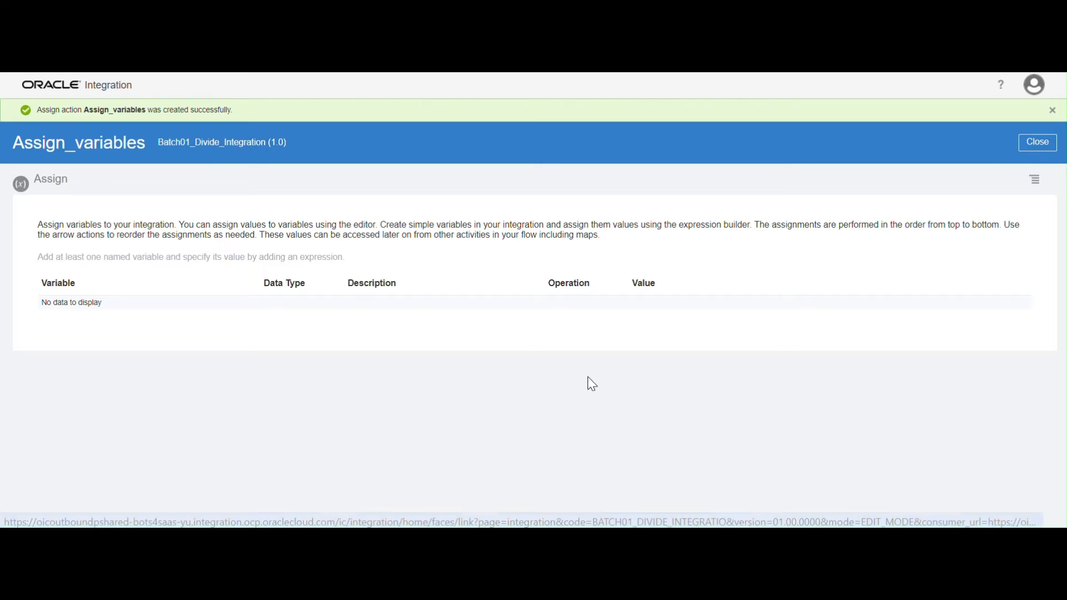
# Add a variable named var_Result to the Assign action
pyautogui.click(1017, 328)
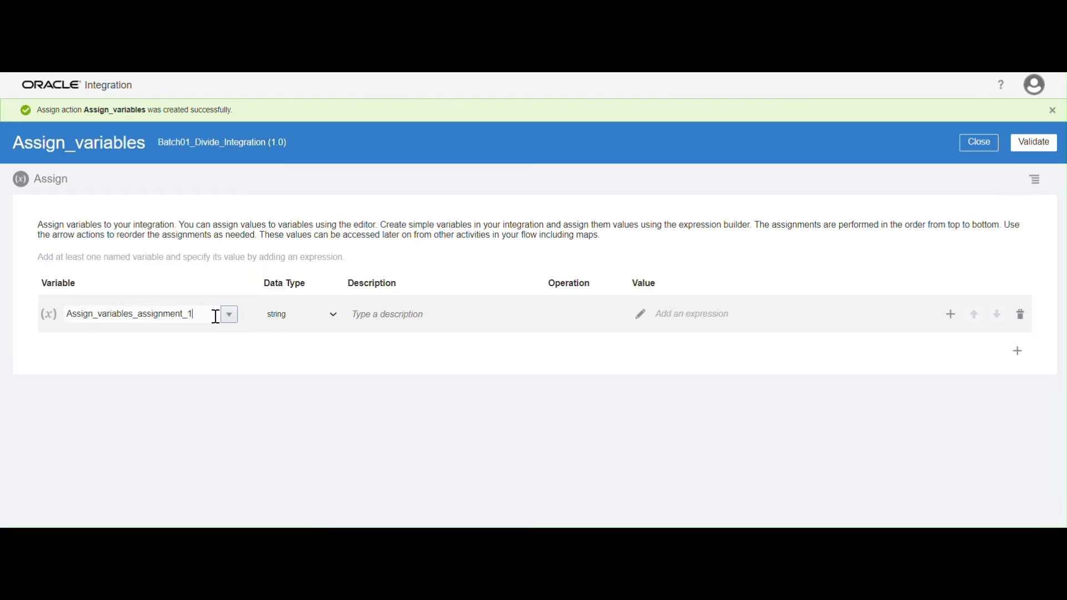
pyautogui.doubleClick(218, 317)
pyautogui.write('var_Result')
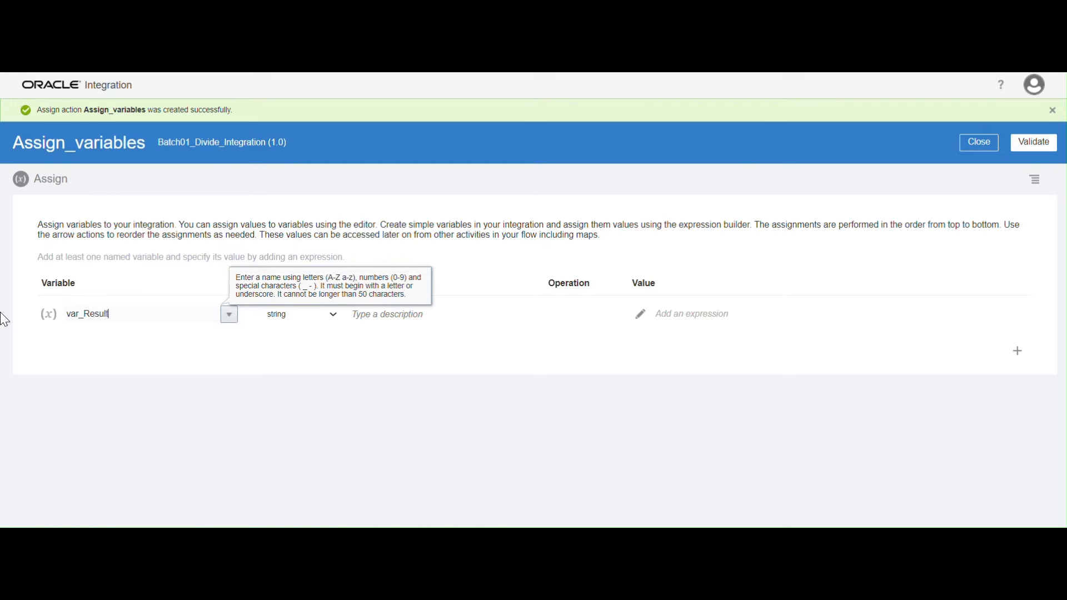
pyautogui.click(146, 384)
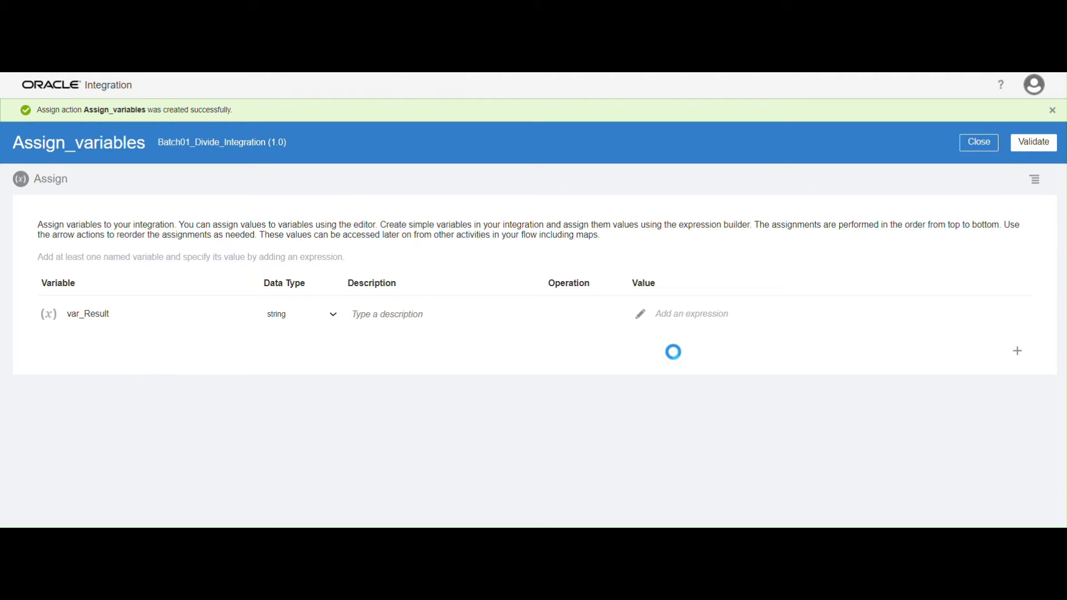
# Set the value expression of var_Result to an empty string "", validate it and close the expression builder
pyautogui.click(642, 314)
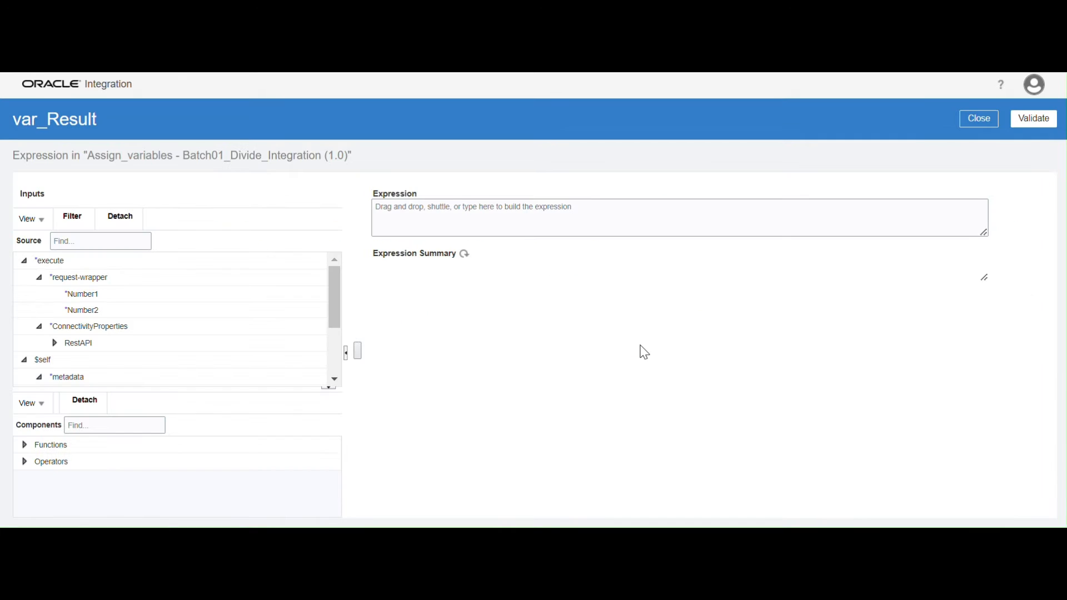
pyautogui.click(470, 214)
pyautogui.write('1')
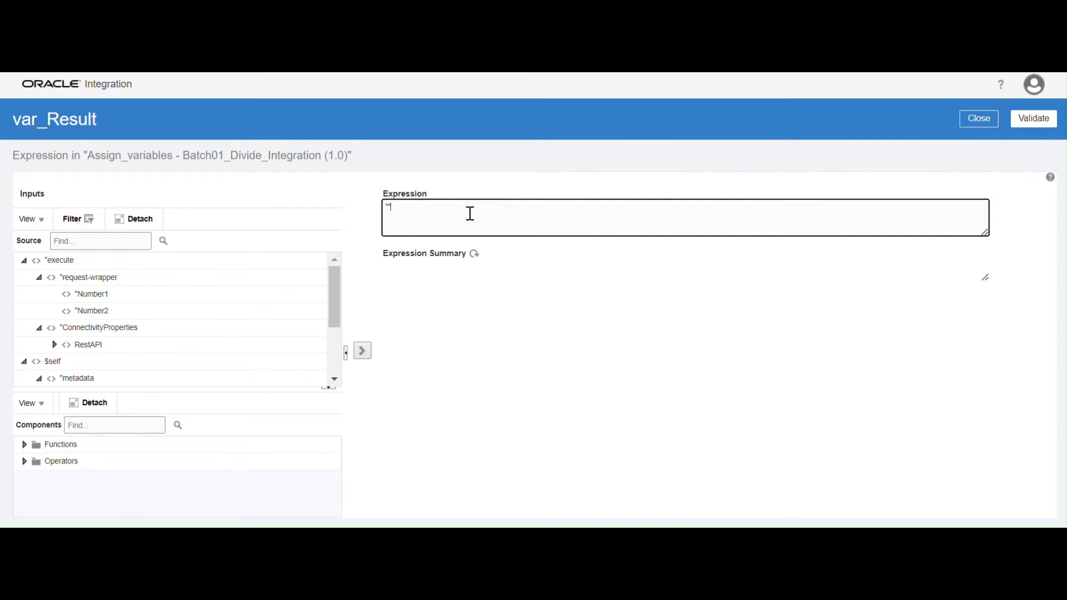
pyautogui.click(1045, 119)
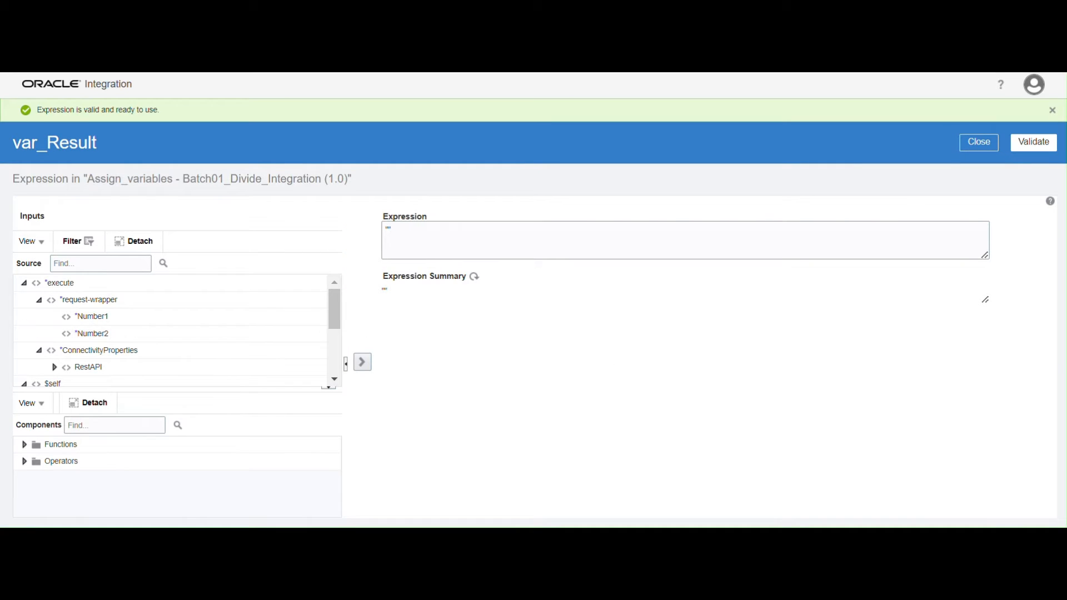
pyautogui.click(1031, 145)
pyautogui.click(979, 142)
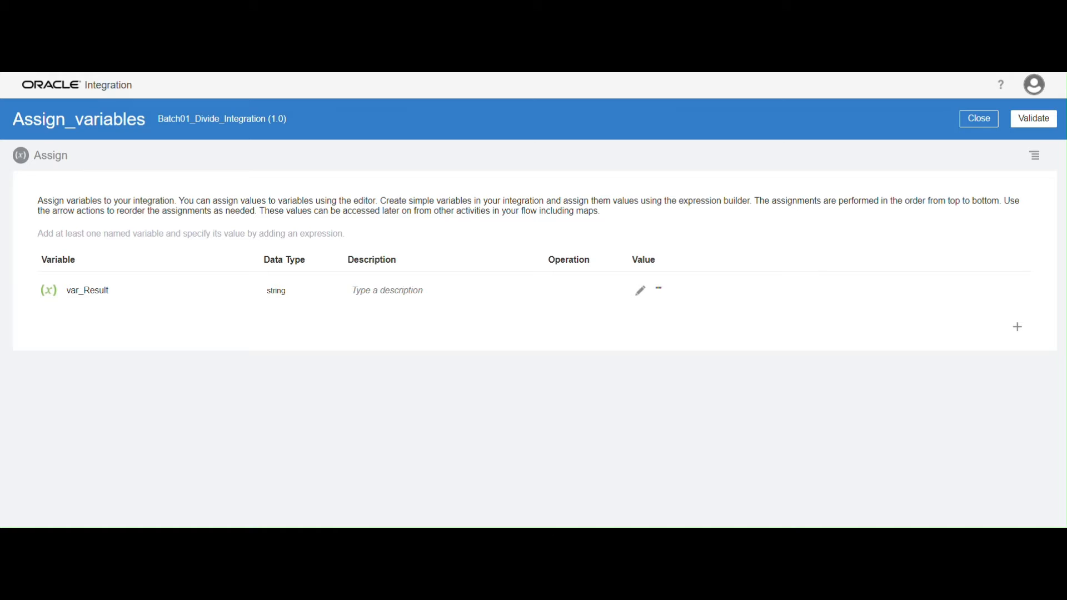
# Validate the Assign_variables action and close it to return to the integration canvas
pyautogui.click(1034, 119)
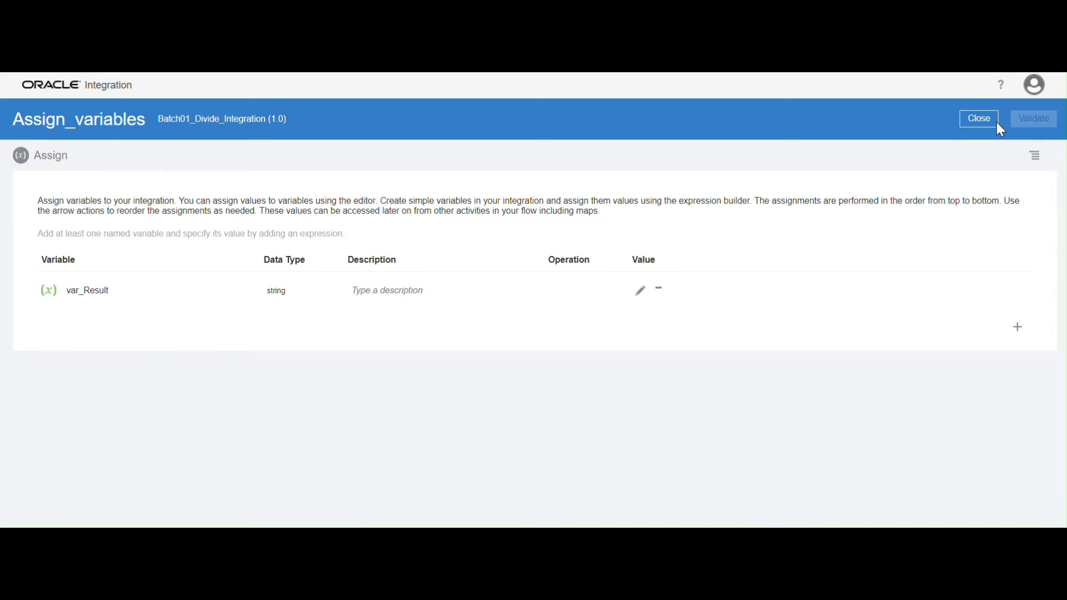
pyautogui.click(979, 143)
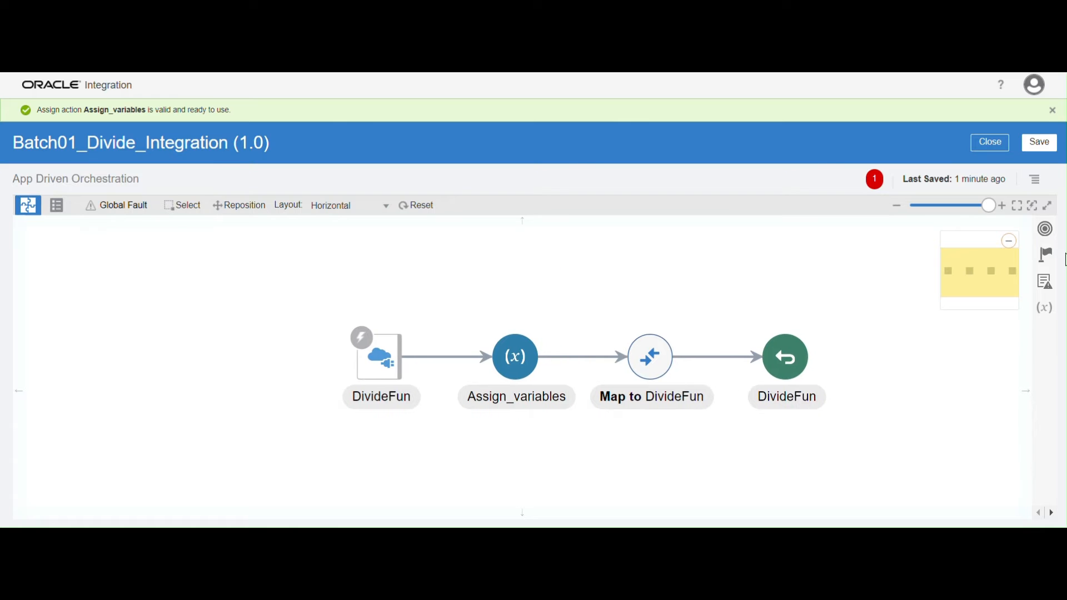
# Add an Assign action named assign_Division between Assign_variables and the Map to DivideFun step
pyautogui.click(1047, 254)
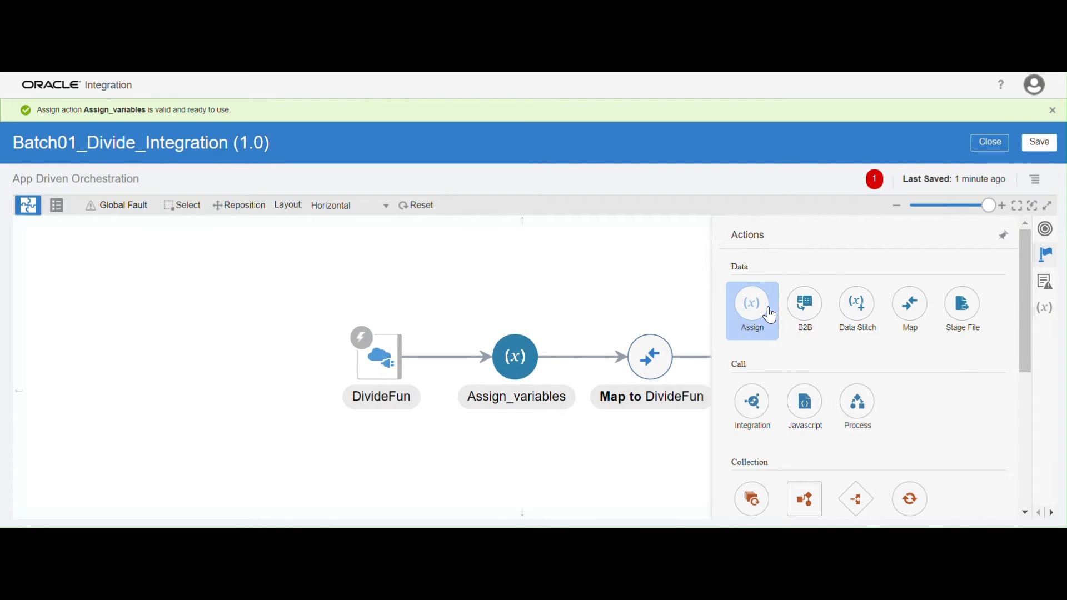
pyautogui.moveTo(770, 316); pyautogui.dragTo(578, 349)
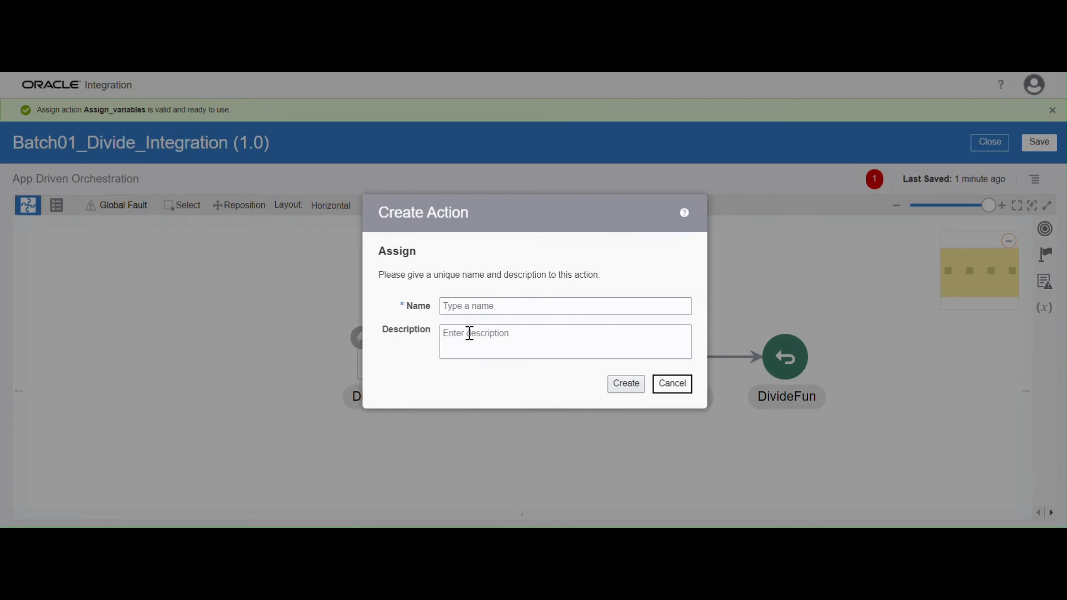
pyautogui.click(466, 306)
pyautogui.write('ass')
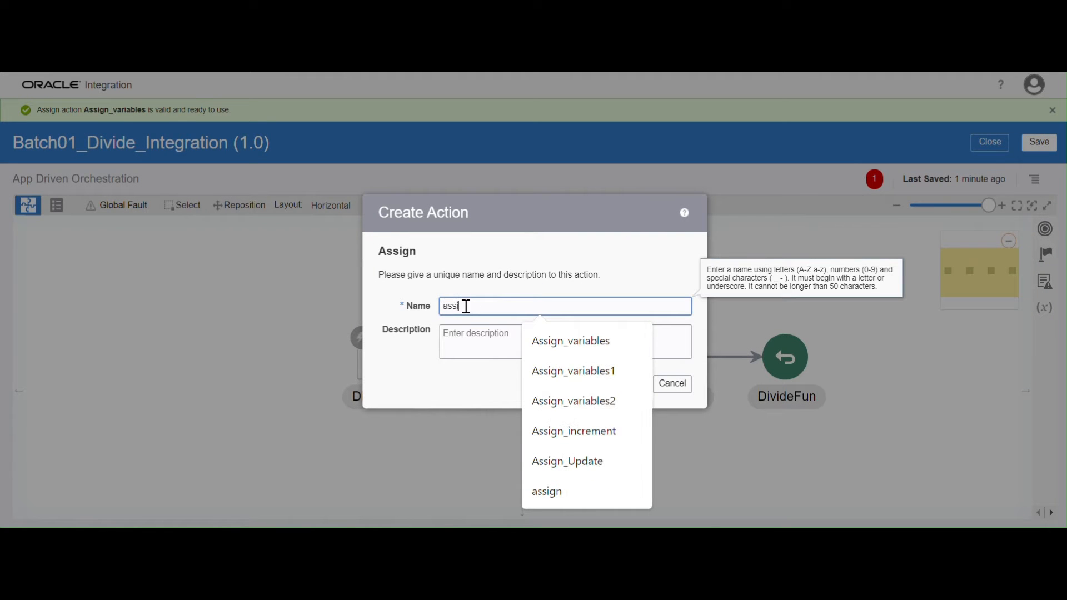
pyautogui.write('ing_')
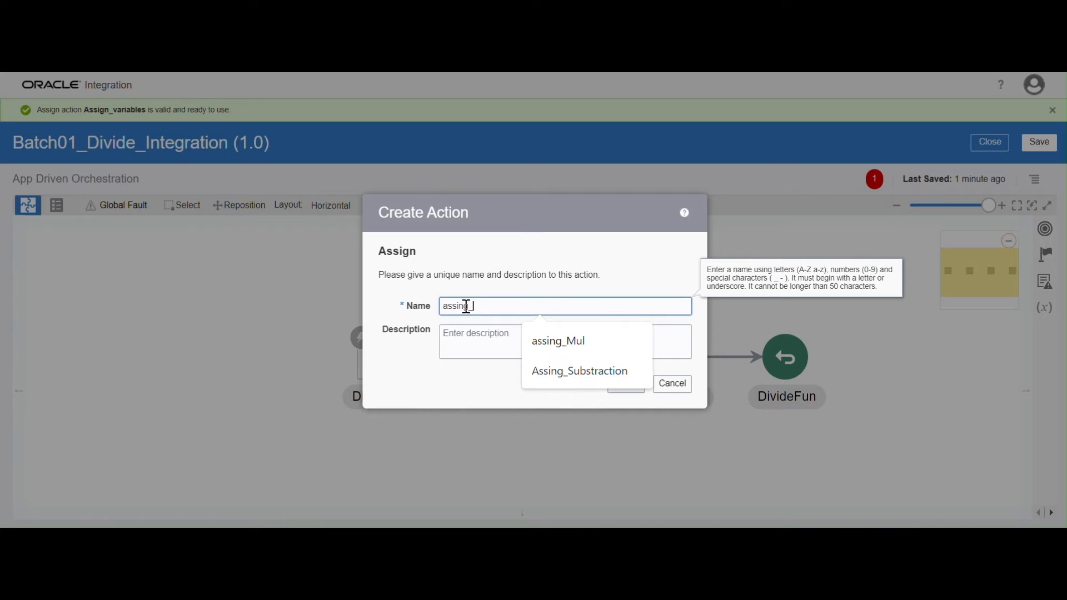
pyautogui.write('Division')
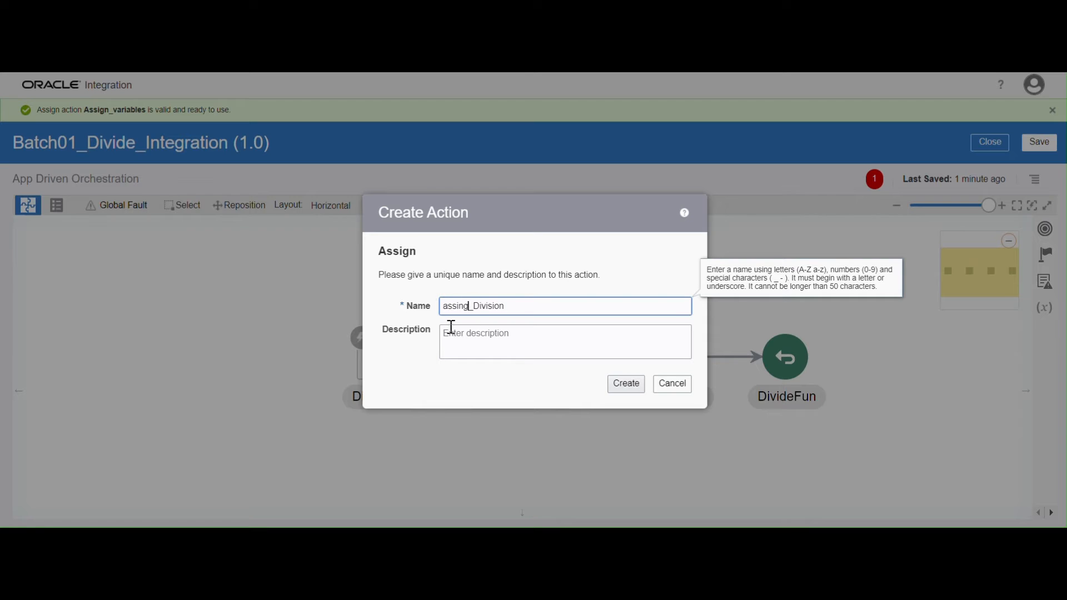
pyautogui.press('BackSpace')
pyautogui.press('BackSpace')
pyautogui.write('gn')
pyautogui.click(626, 385)
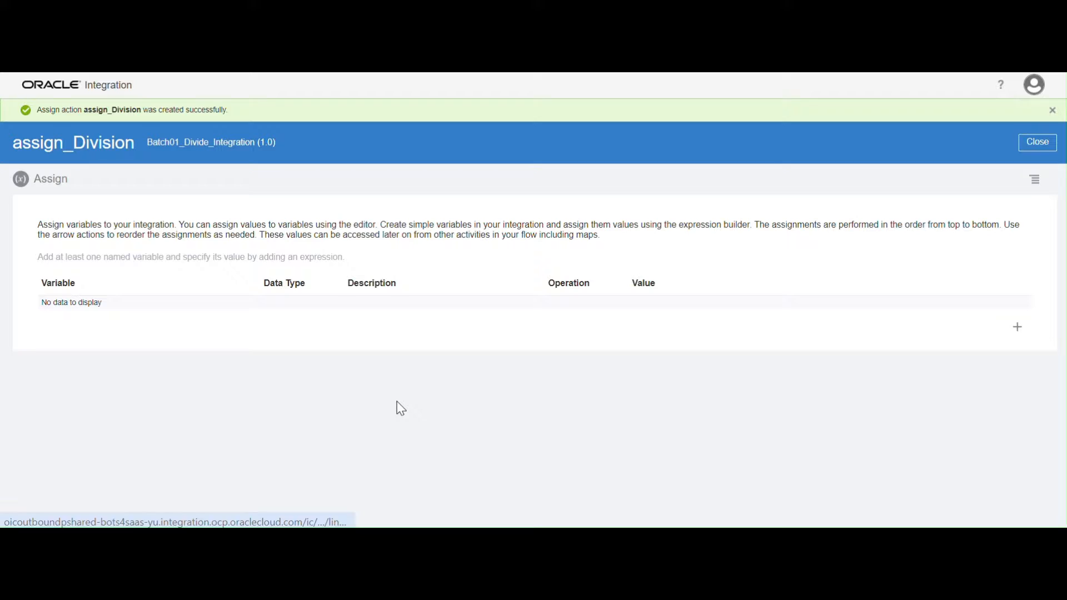
# Add an assignment row to assign_Division and choose the existing variable var_Result for it
pyautogui.click(1020, 334)
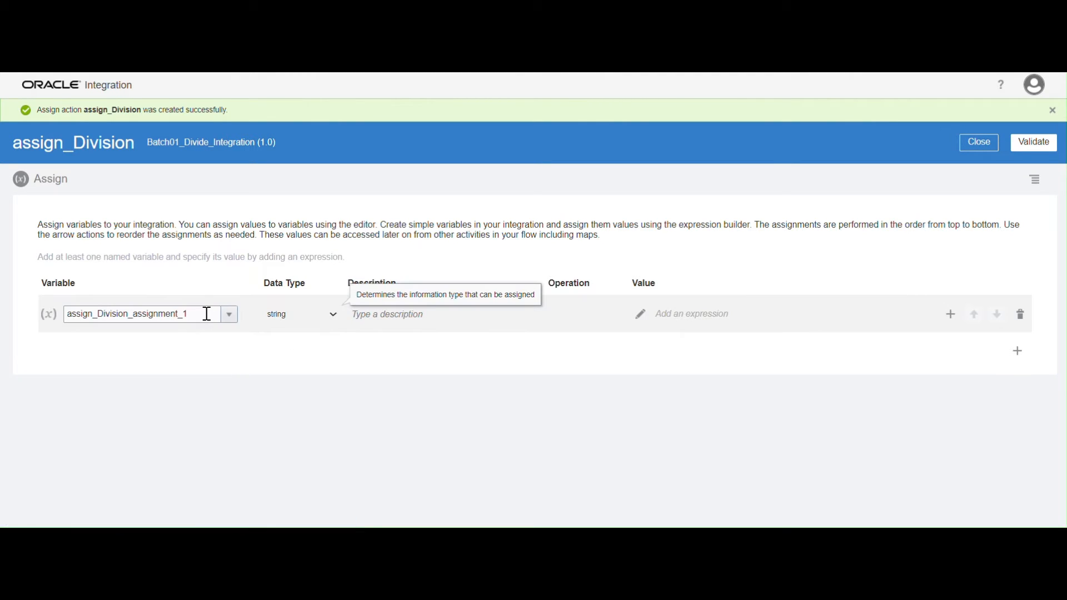
pyautogui.moveTo(207, 314); pyautogui.dragTo(4, 332)
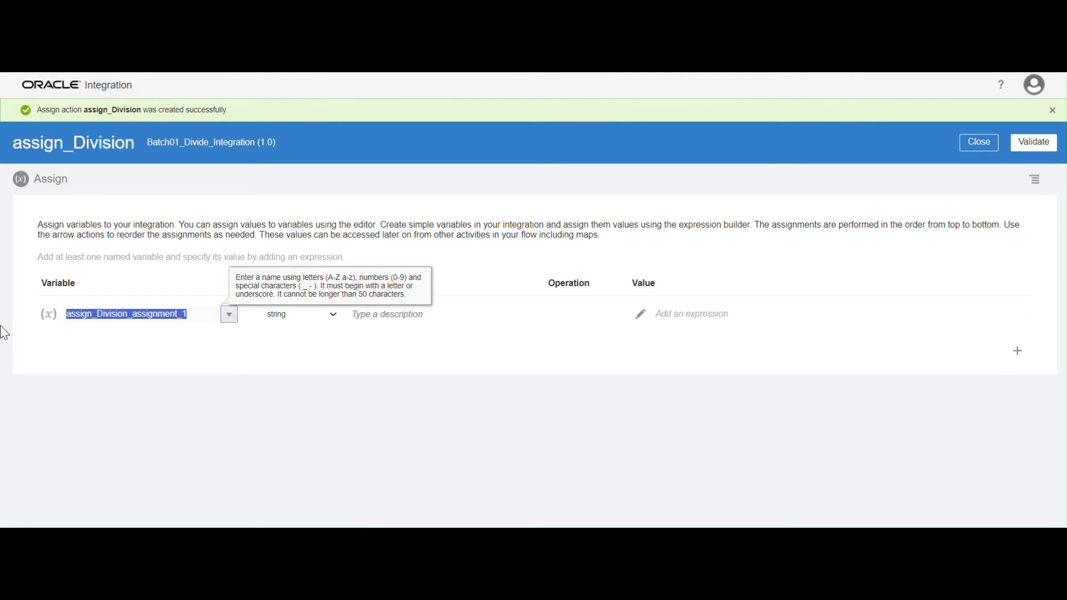
pyautogui.click(231, 316)
pyautogui.click(107, 374)
# Open the value expression of var_Result, find the divide function and insert it into the expression
pyautogui.click(641, 316)
pyautogui.click(548, 209)
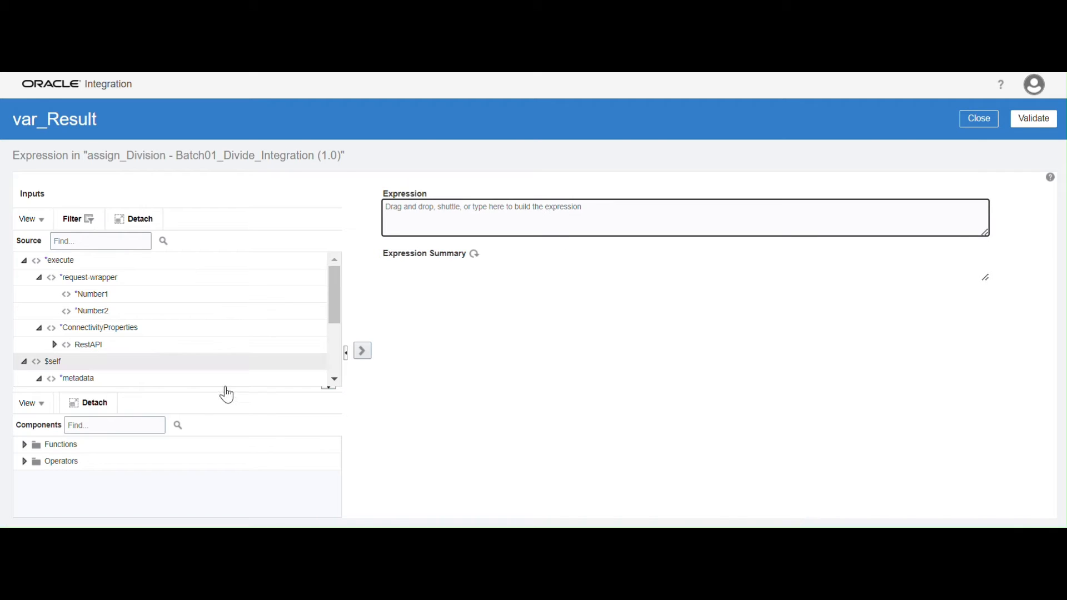
pyautogui.click(101, 424)
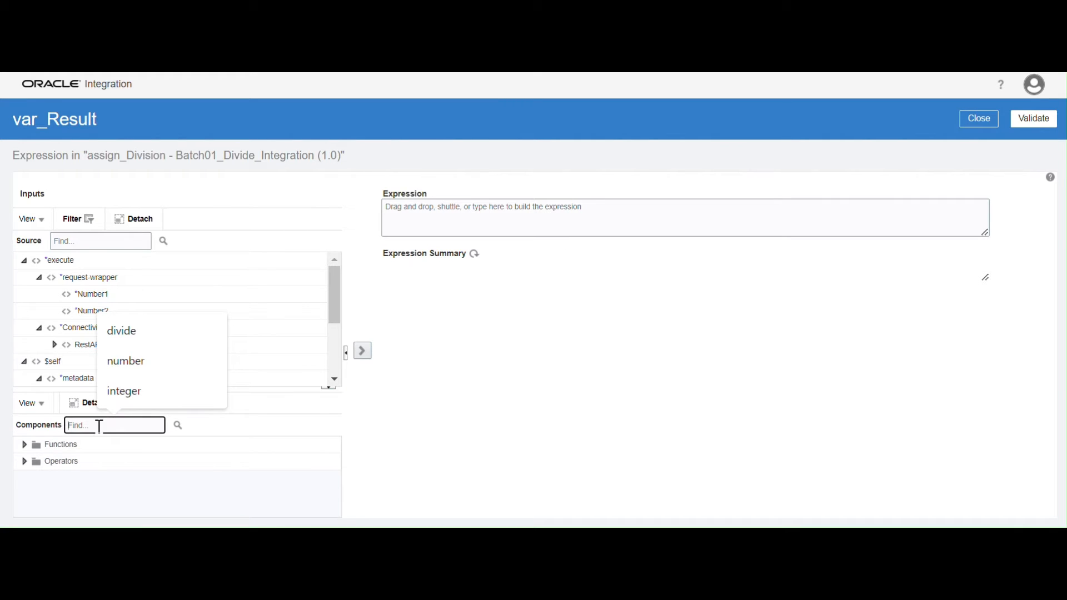
pyautogui.click(123, 331)
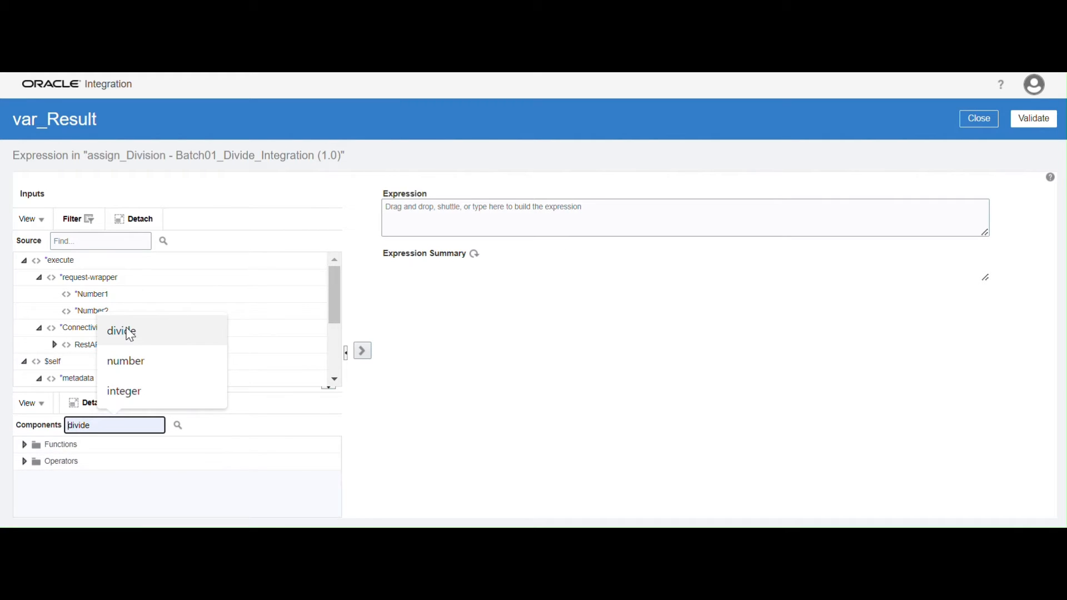
pyautogui.click(178, 427)
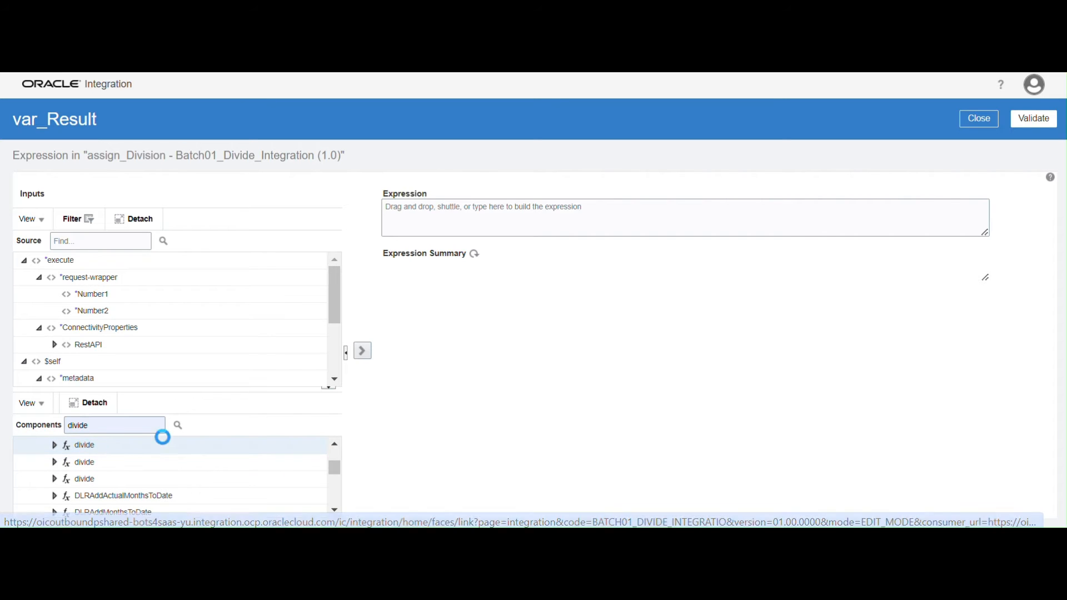
pyautogui.click(363, 350)
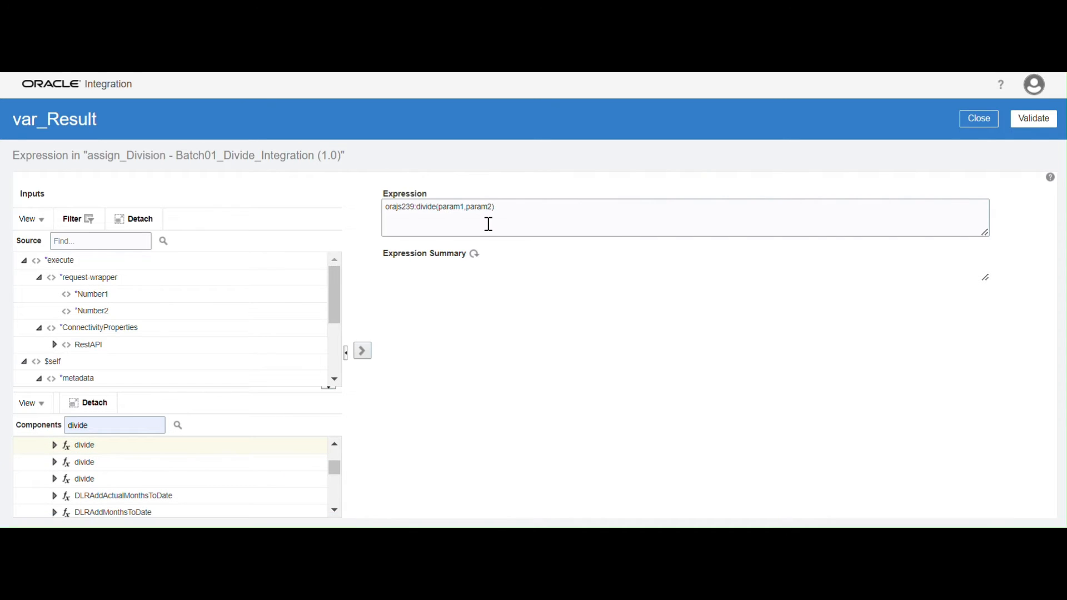
# Replace param1 and param2 of the divide function with the request-wrapper elements Number1 and Number2
pyautogui.doubleClick(454, 207)
pyautogui.press('BackSpace')
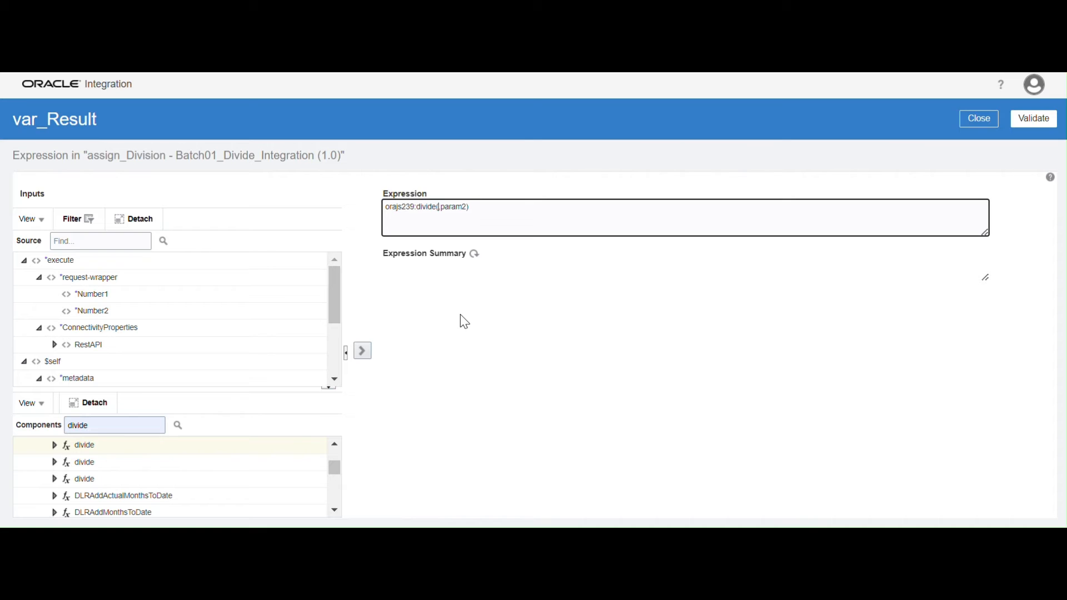
pyautogui.click(131, 299)
pyautogui.click(440, 207)
pyautogui.click(367, 352)
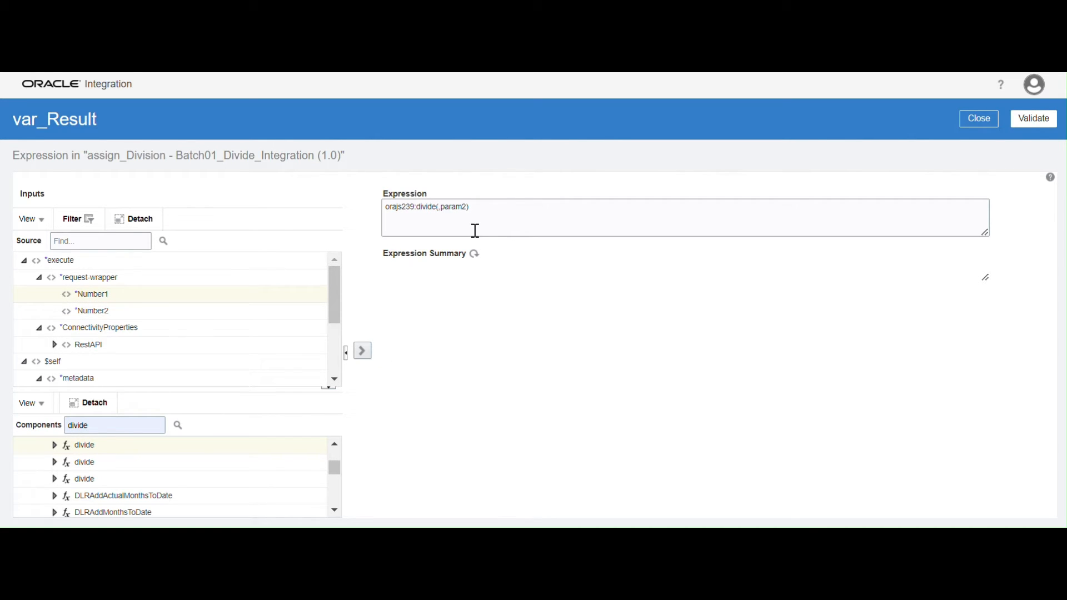
pyautogui.click(362, 351)
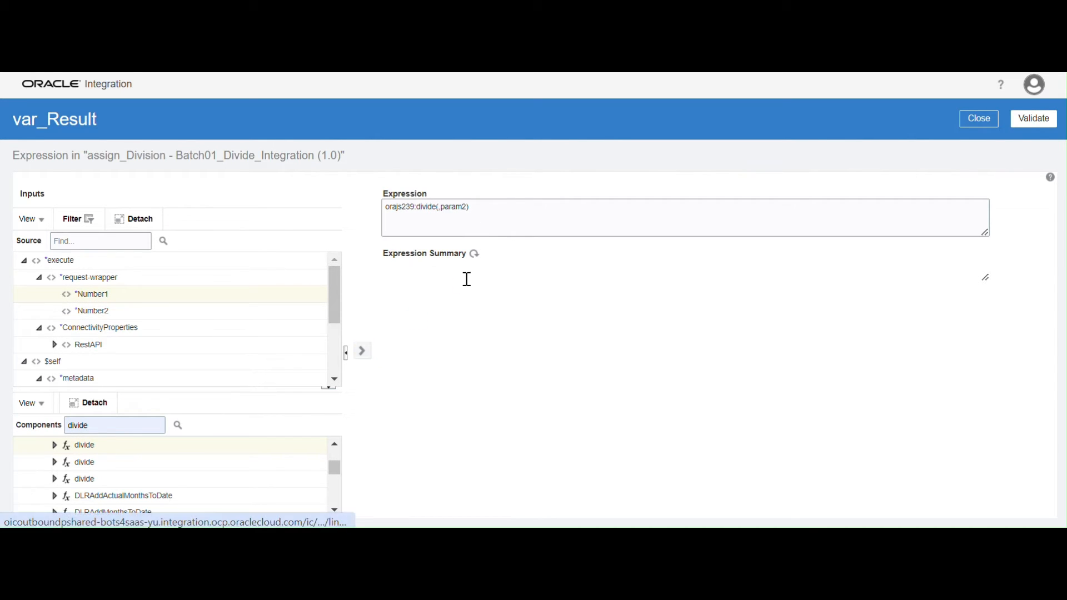
pyautogui.doubleClick(663, 207)
pyautogui.press('BackSpace')
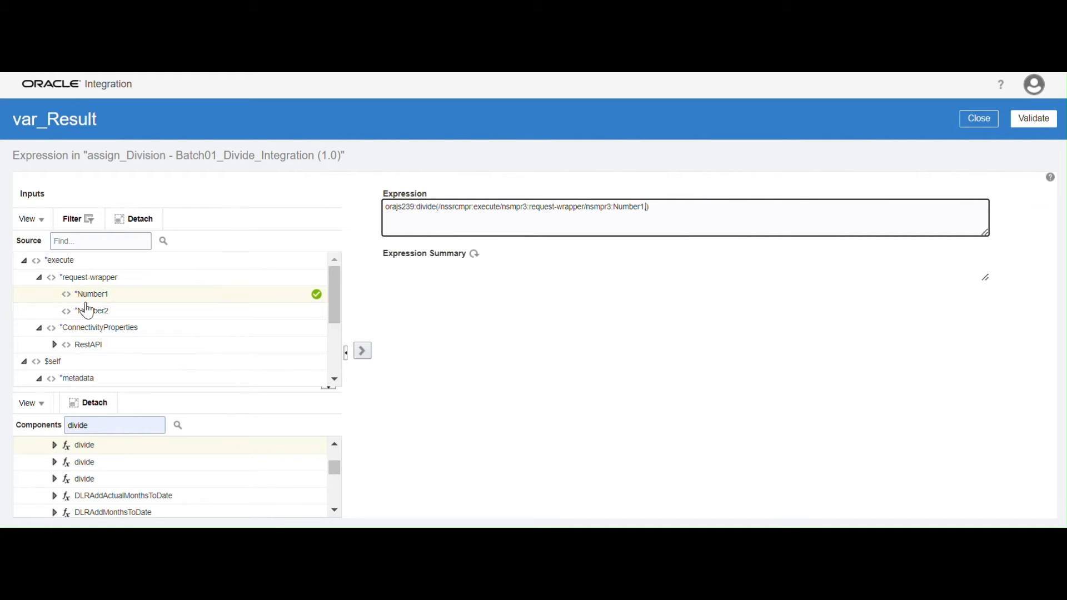
pyautogui.click(107, 312)
pyautogui.click(364, 352)
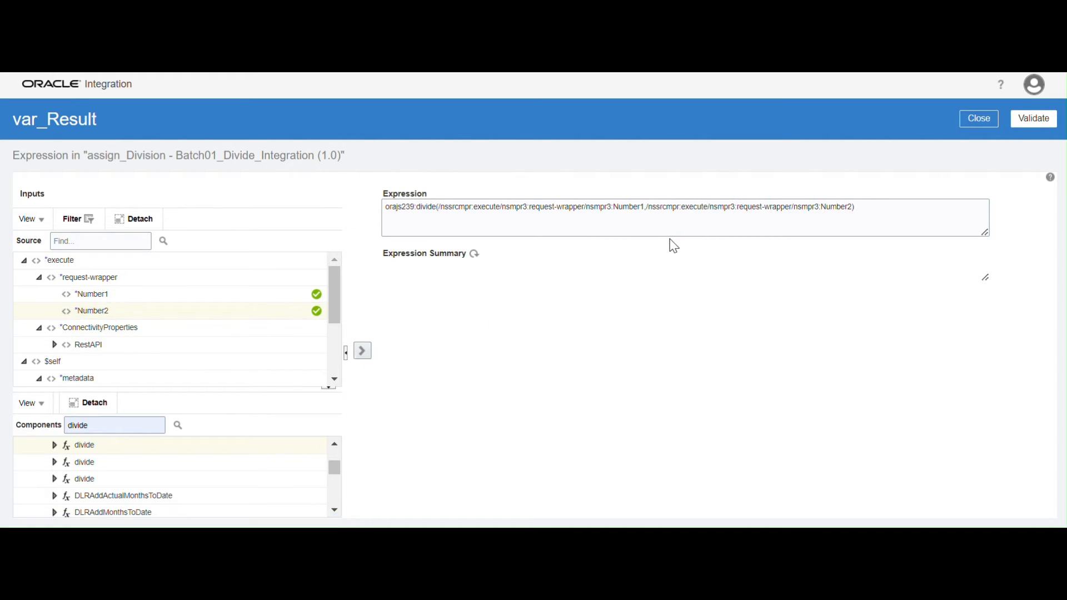
pyautogui.click(855, 213)
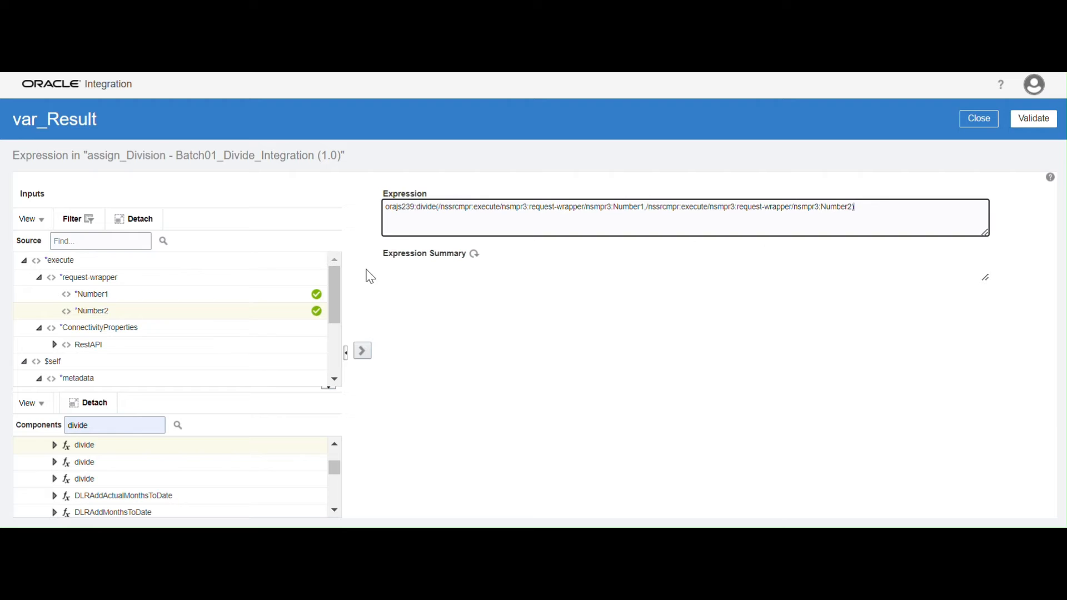
# Wrap the whole divide expression in a number( ) function call
pyautogui.click(387, 210)
pyautogui.write('number')
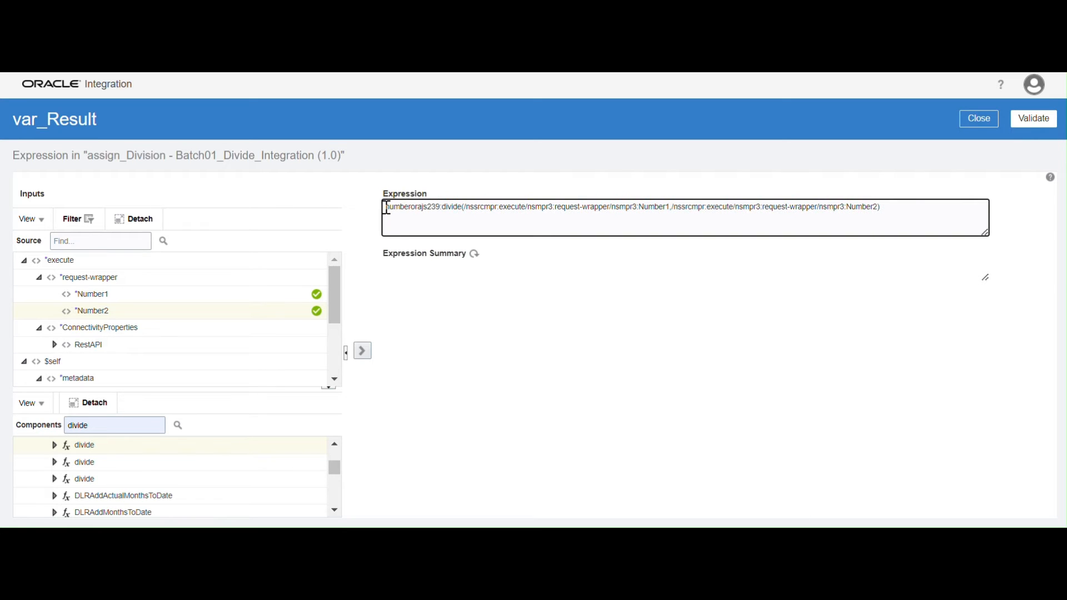
pyautogui.write(')')
pyautogui.press('BackSpace')
pyautogui.write('(')
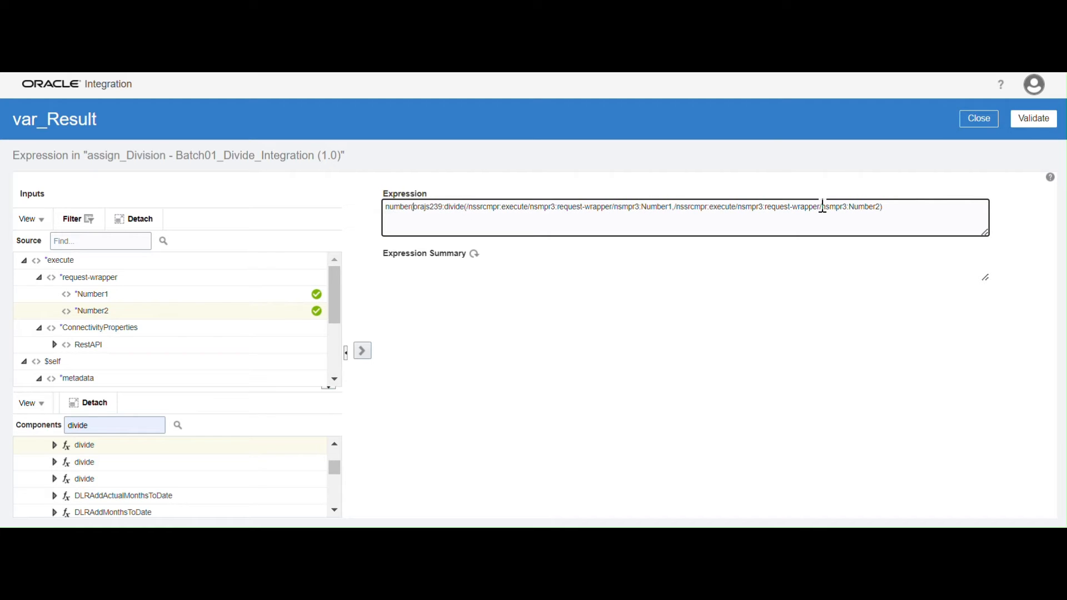
pyautogui.click(930, 209)
pyautogui.doubleClick(412, 209)
# Search the expression components for "number" and look through the function list for the number function
pyautogui.moveTo(117, 425); pyautogui.dragTo(19, 423)
pyautogui.write('n')
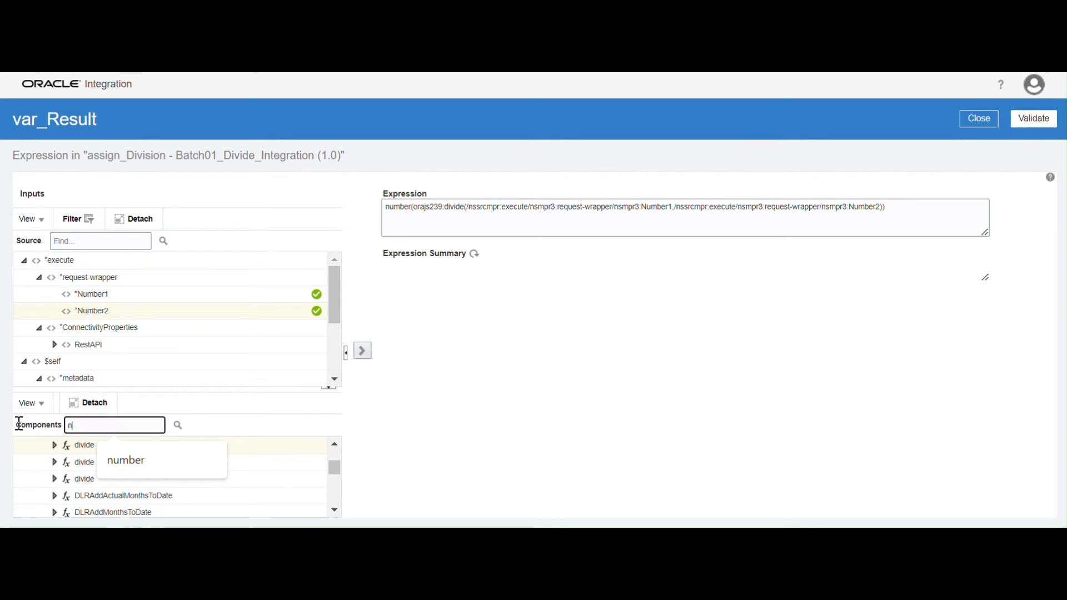
pyautogui.write('umber')
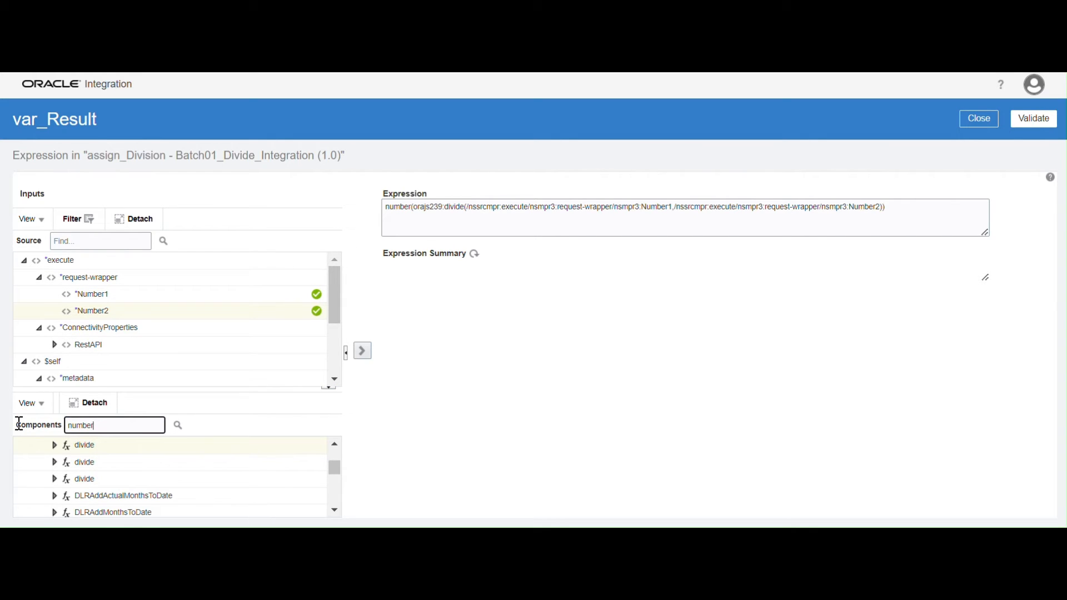
pyautogui.click(180, 428)
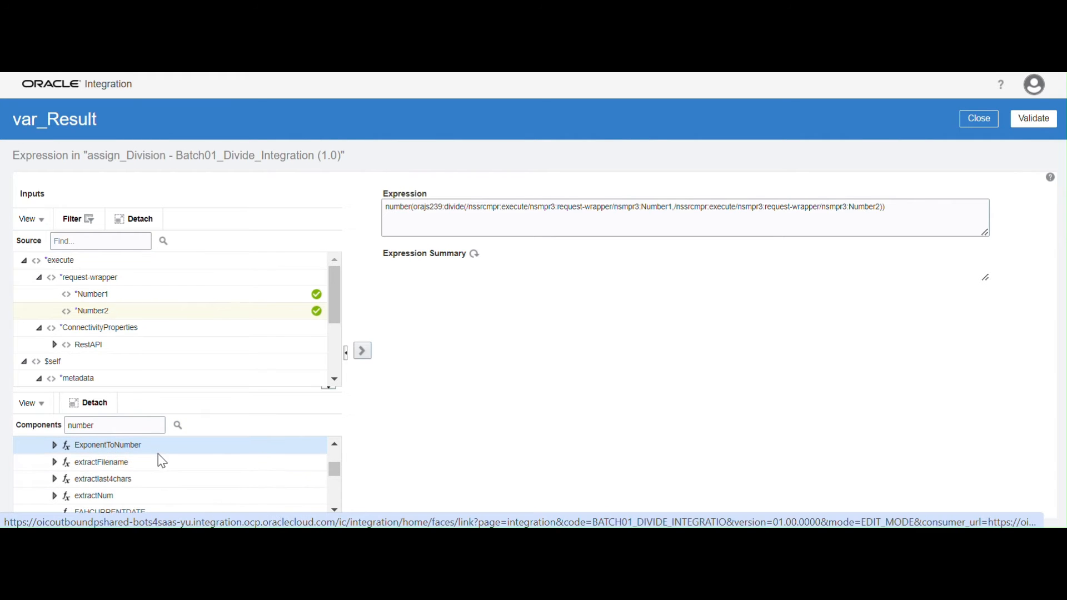
pyautogui.click(114, 429)
pyautogui.click(176, 428)
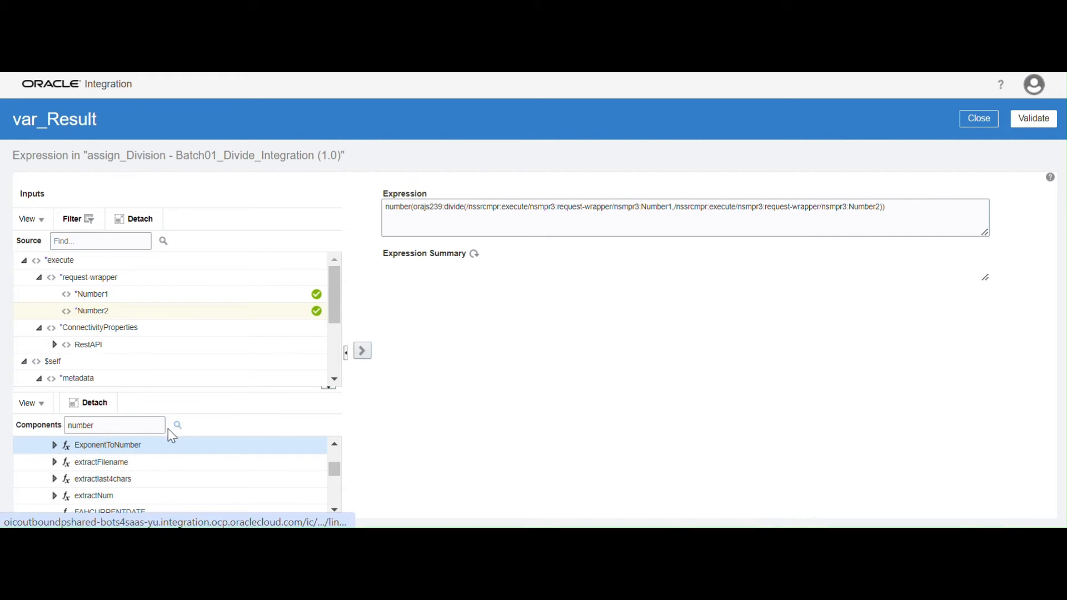
pyautogui.scroll(5, 192, 453)
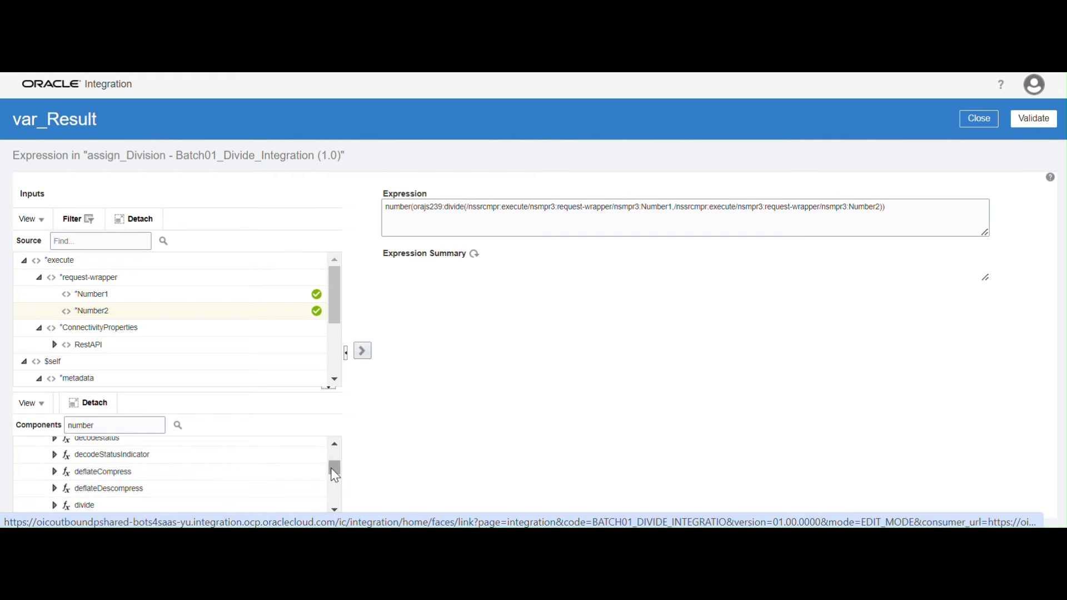
pyautogui.scroll(10, 331, 468)
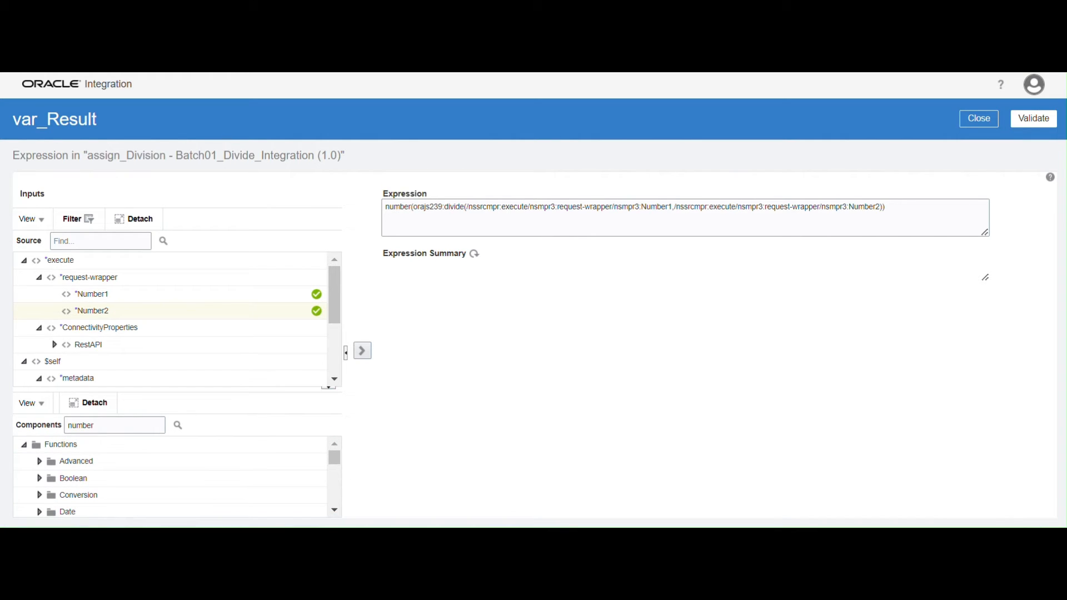
pyautogui.scroll(-10, 217, 490)
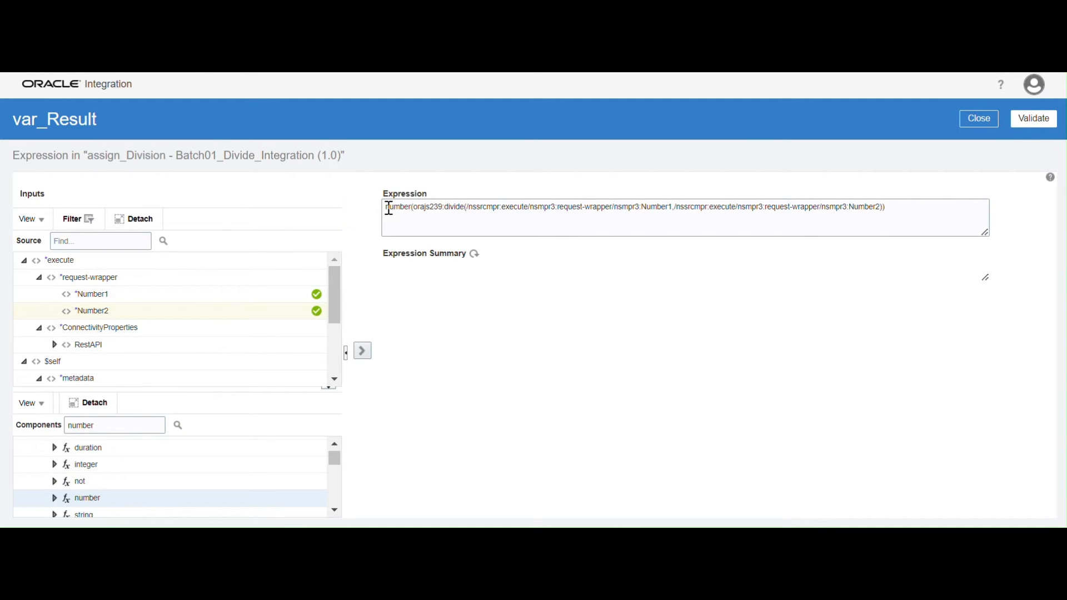
# Validate and close the var_Result expression and the assign_Division action
pyautogui.click(1033, 117)
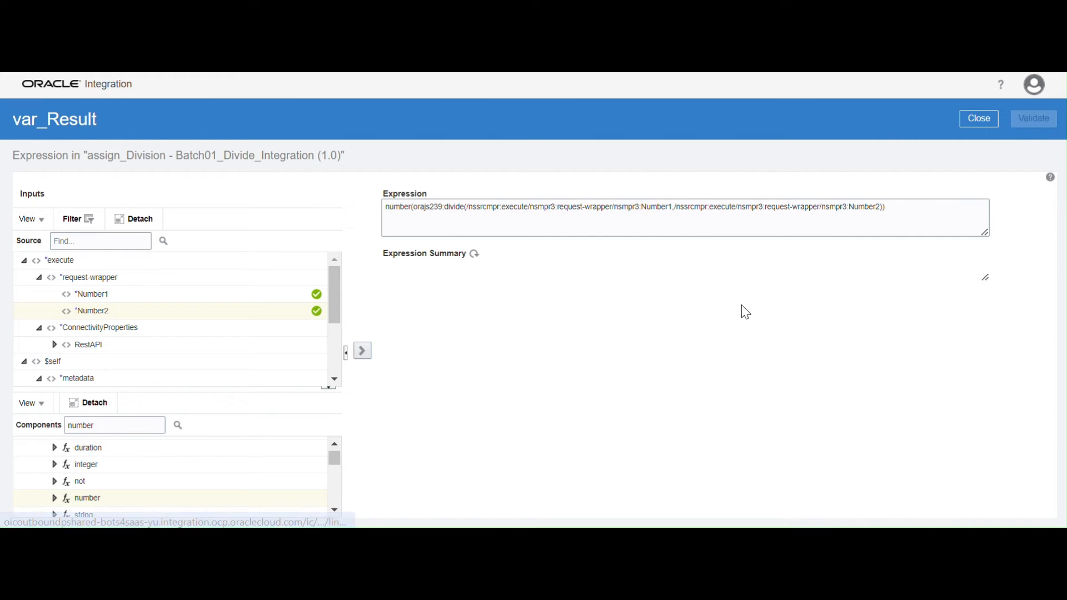
pyautogui.click(979, 142)
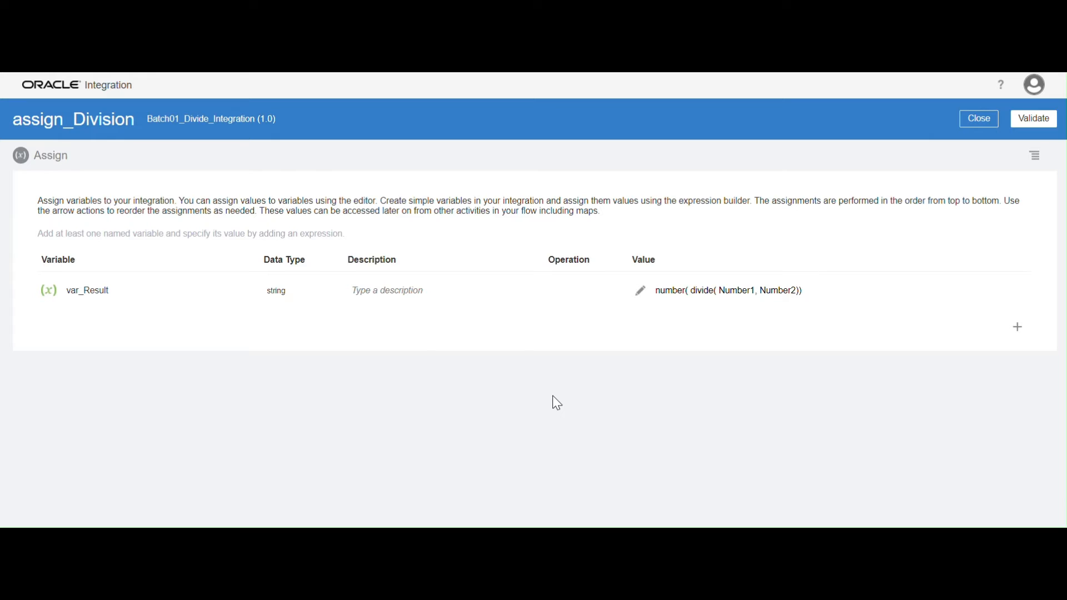
pyautogui.click(1031, 118)
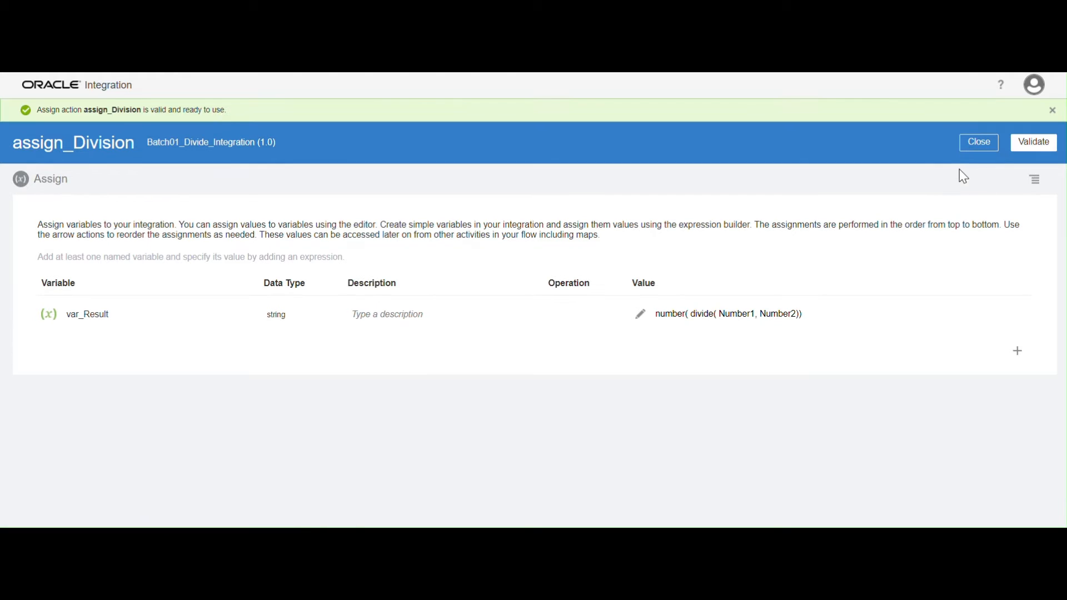
pyautogui.click(976, 145)
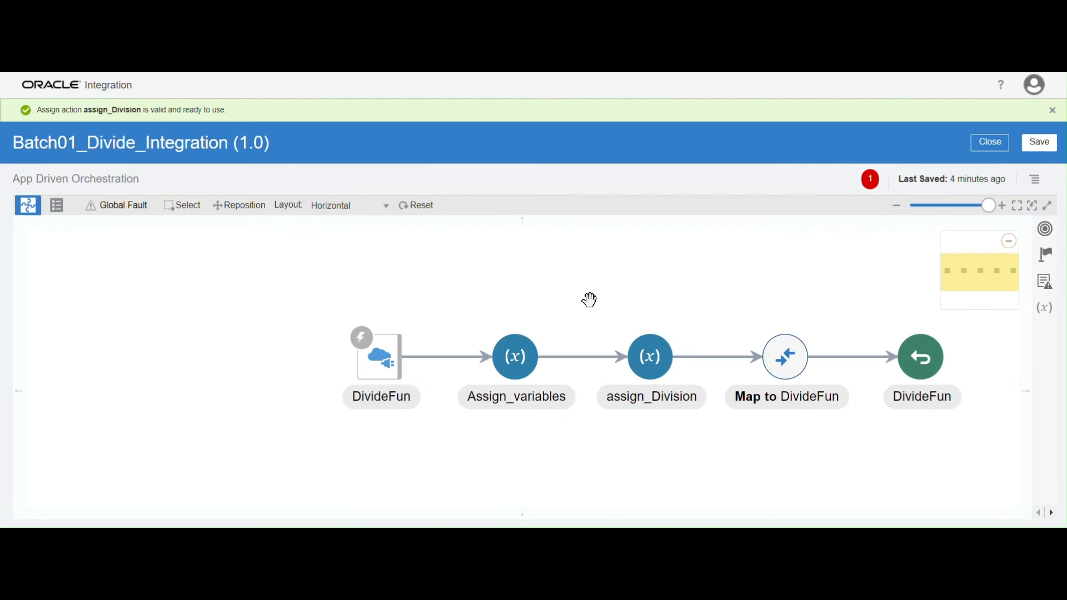
# Edit the Map to DivideFun mapping and map the var_Result variable to the Result element of the Response Wrapper
pyautogui.moveTo(589, 300); pyautogui.dragTo(466, 288)
pyautogui.click(658, 371)
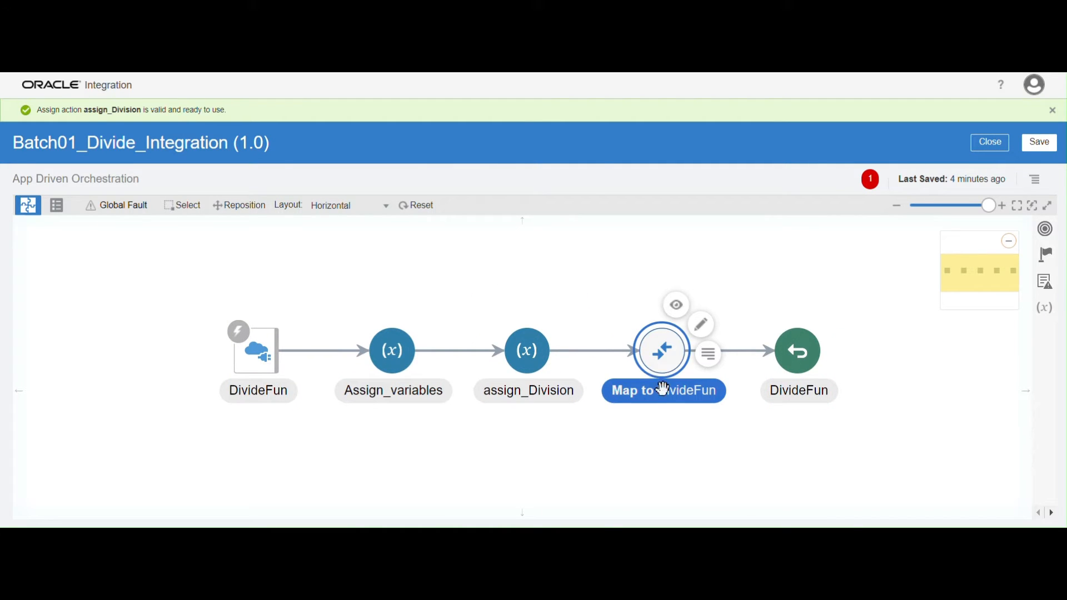
pyautogui.click(710, 329)
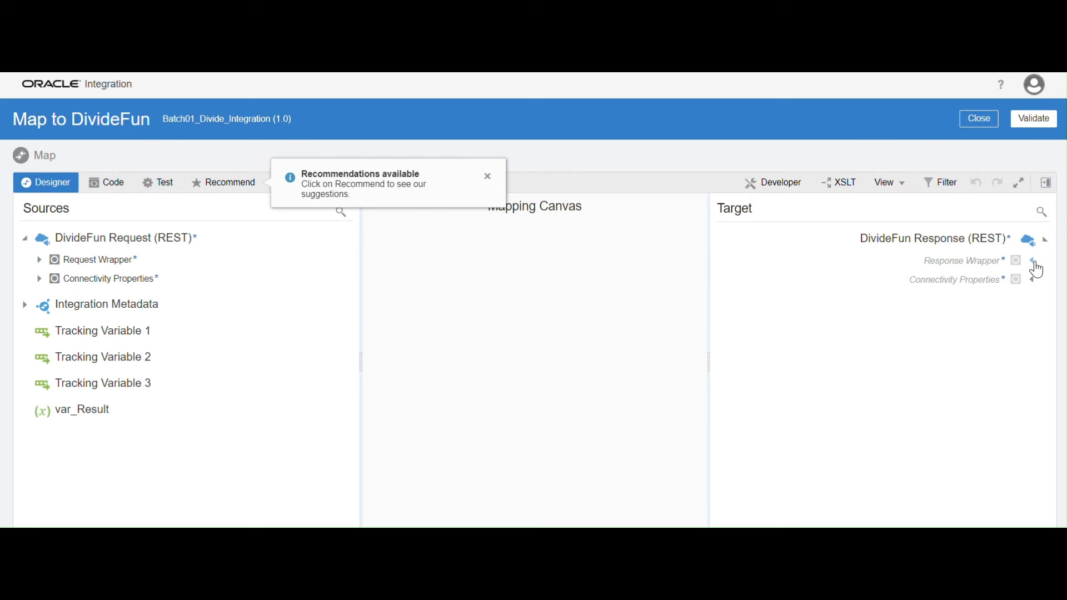
pyautogui.click(1034, 261)
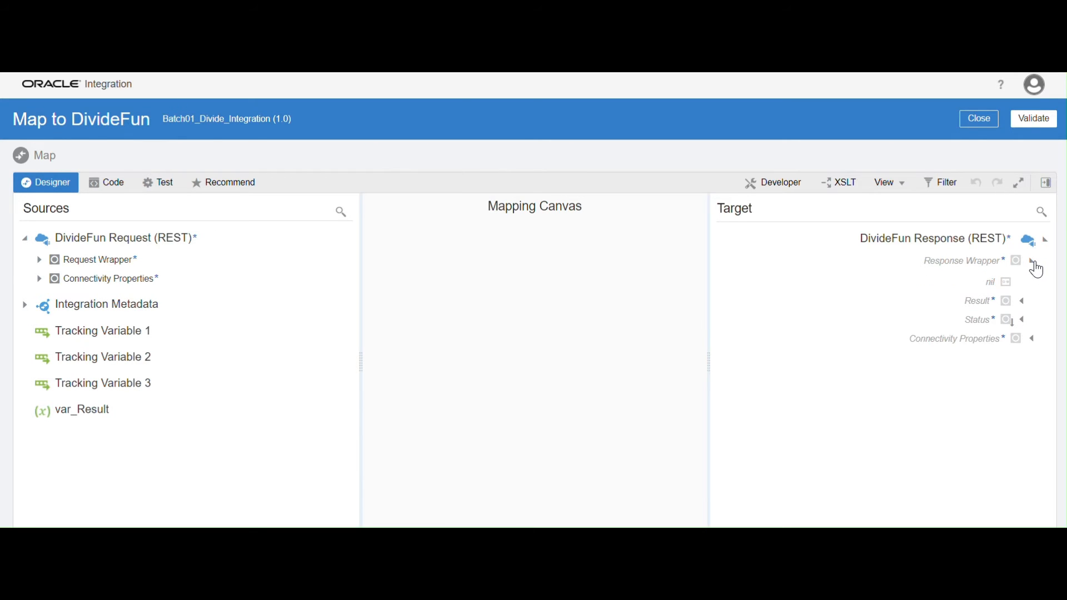
pyautogui.click(40, 261)
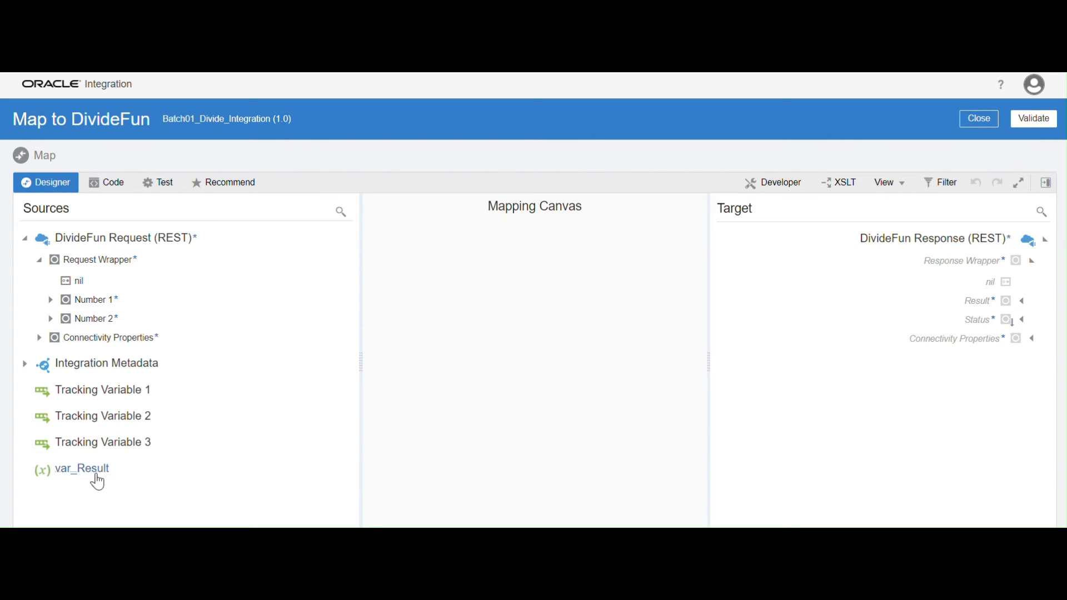
pyautogui.moveTo(108, 477); pyautogui.dragTo(958, 309)
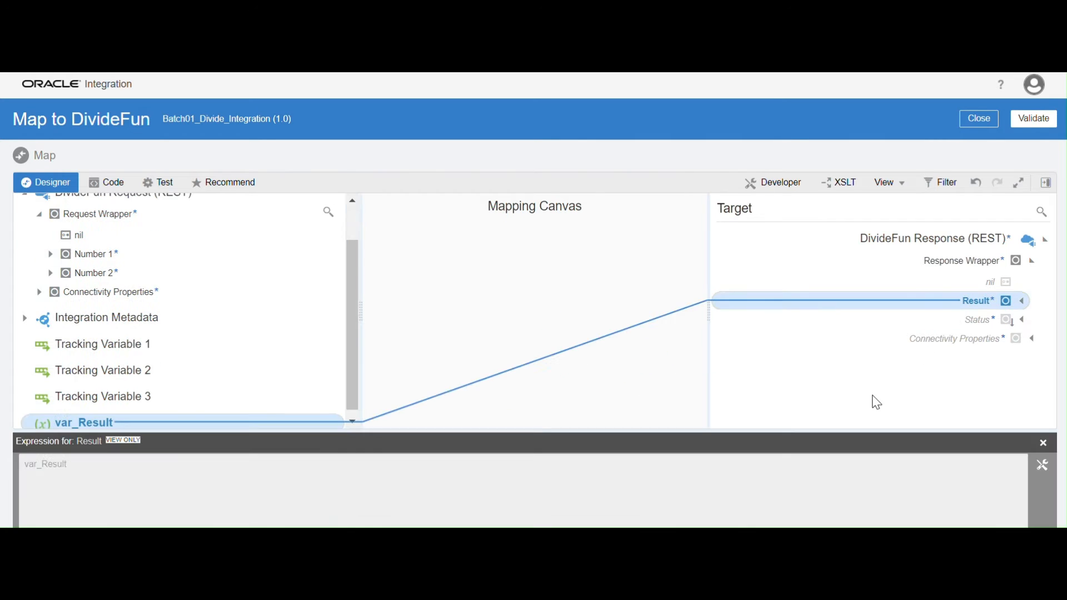
pyautogui.click(1042, 443)
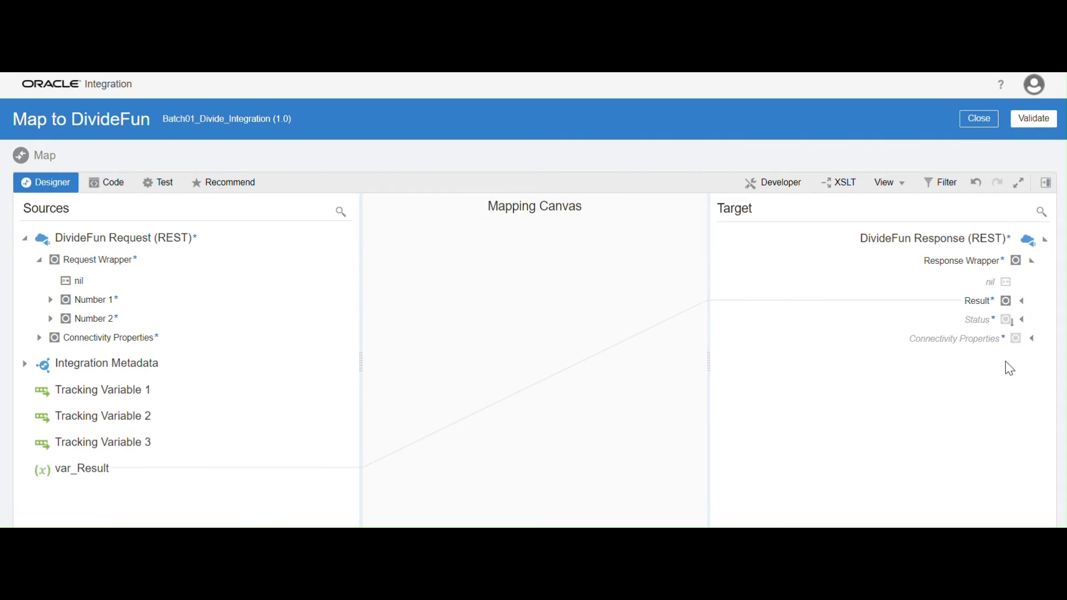
# Create the Status target node with the literal expression 'Sucess', and validate and close the mapping
pyautogui.click(985, 326)
pyautogui.rightClick(985, 328)
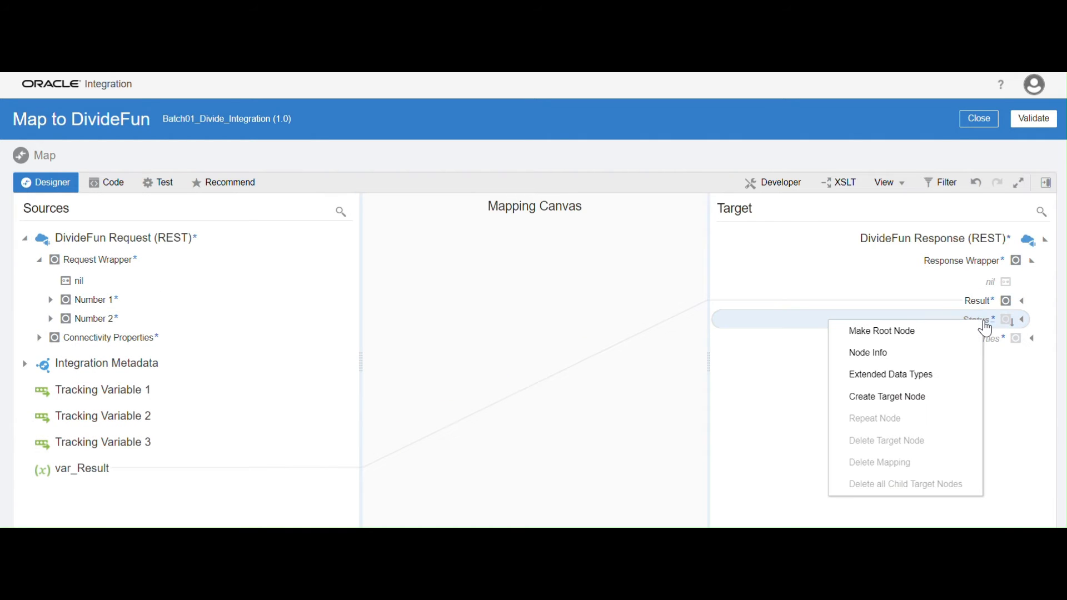
pyautogui.click(936, 398)
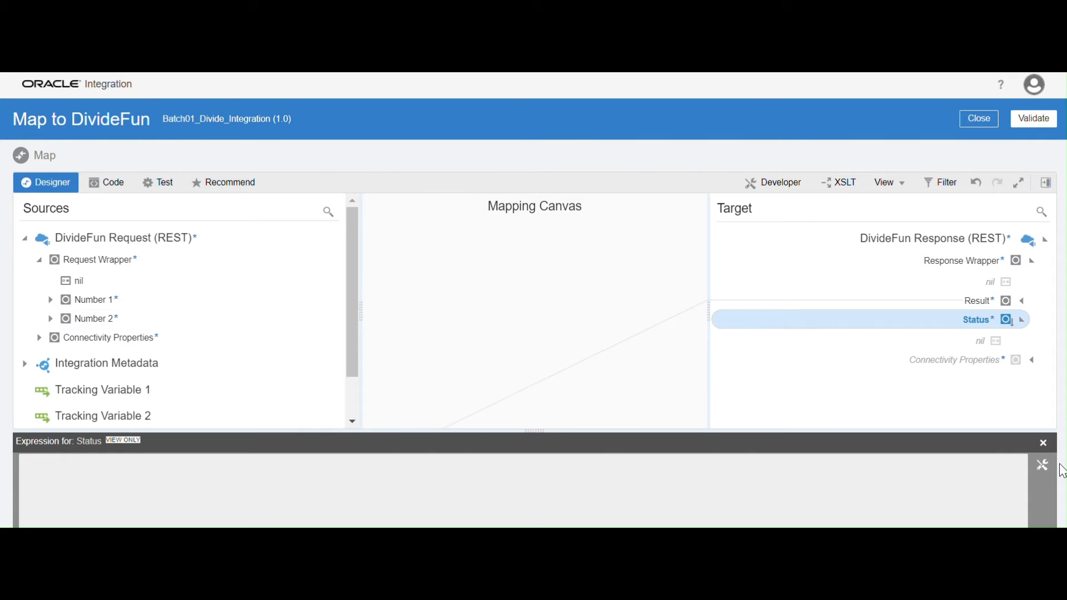
pyautogui.click(1043, 466)
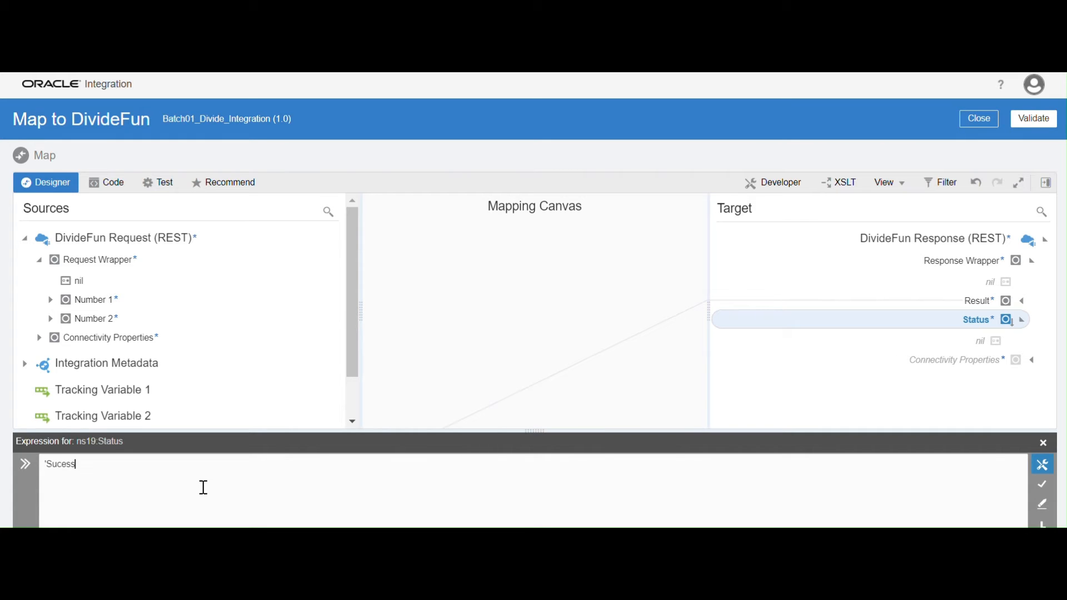
pyautogui.write("'Sucess'")
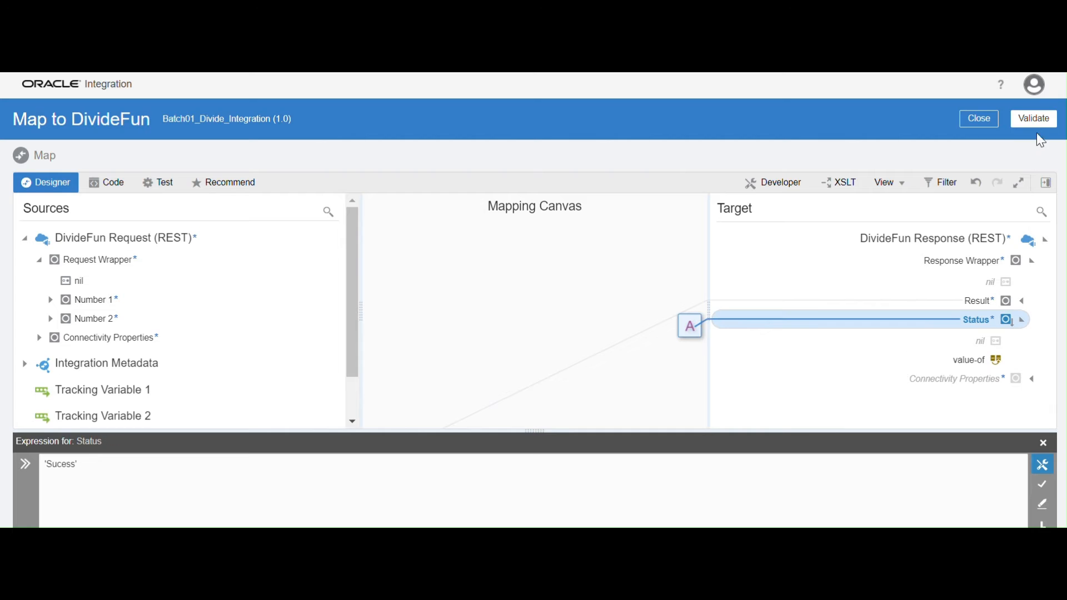
pyautogui.click(1036, 121)
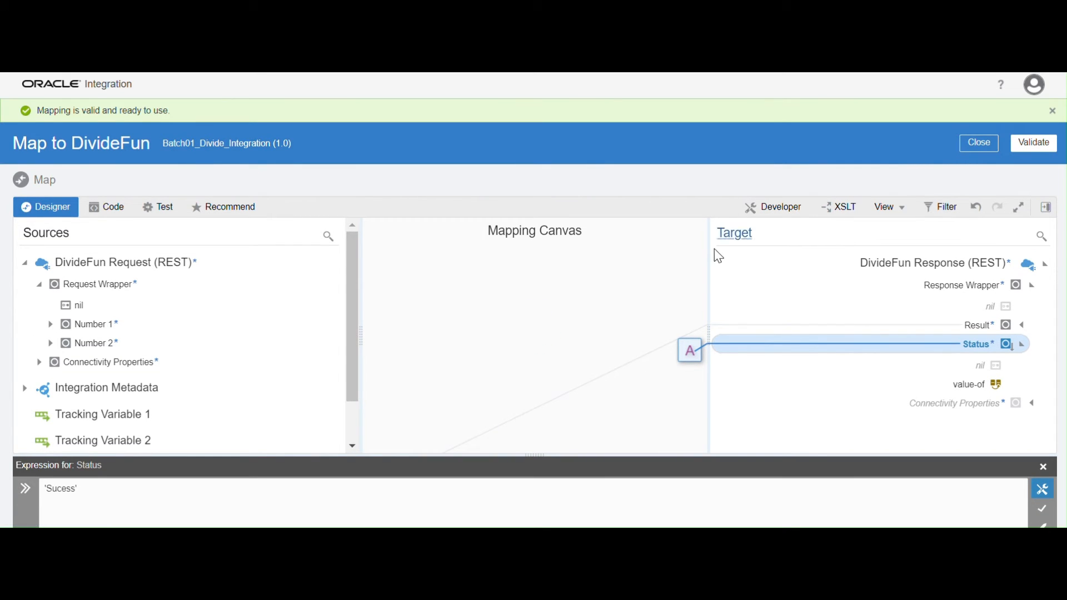
pyautogui.click(979, 143)
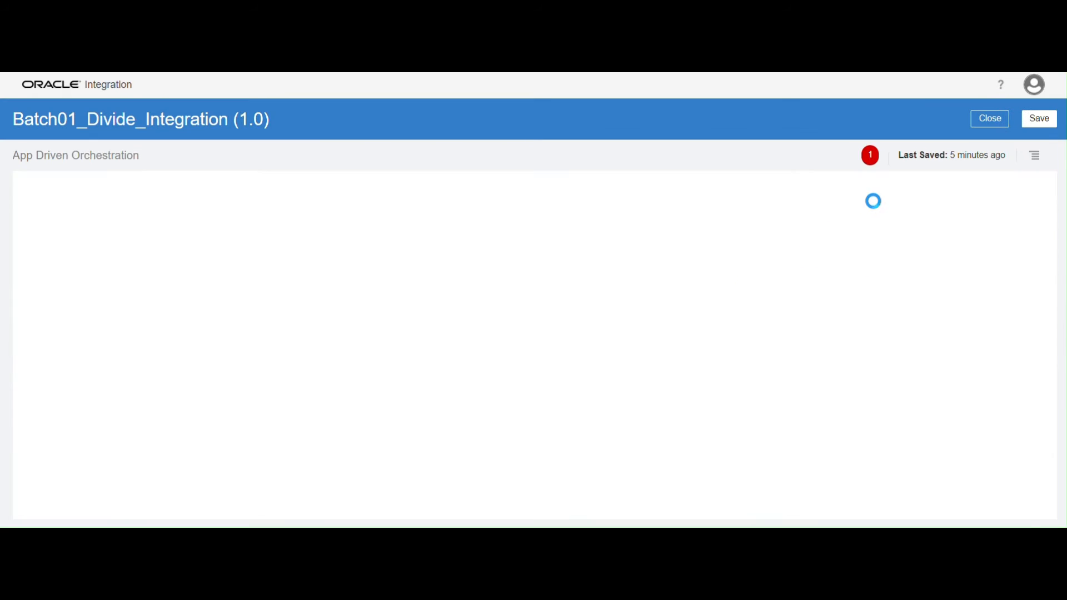
# Assign Number1 as the primary business identifier for tracking, save it and close the integration
pyautogui.click(1038, 166)
pyautogui.click(982, 172)
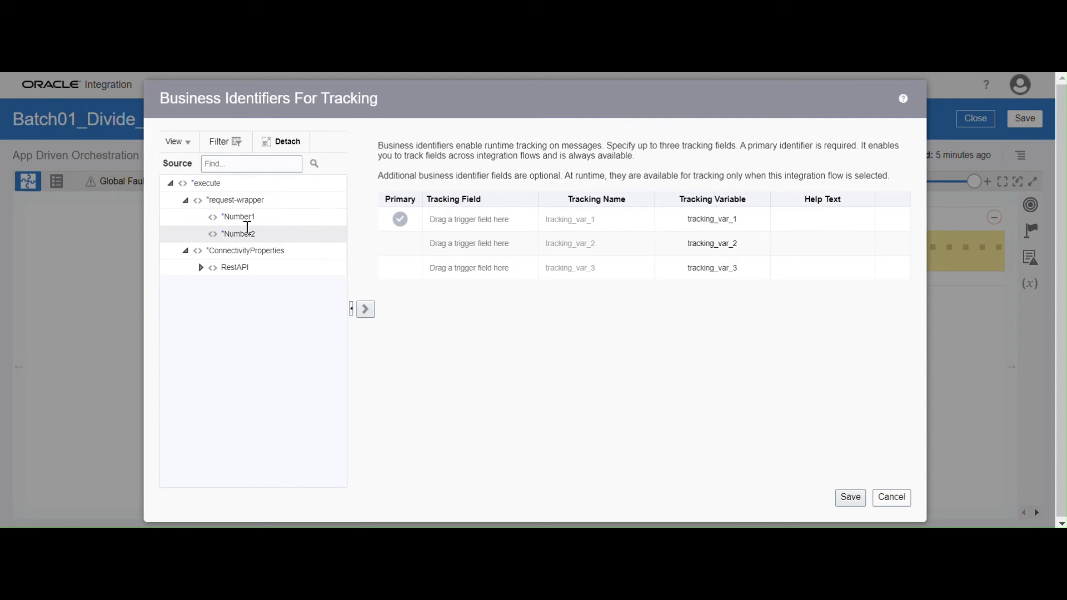
pyautogui.click(245, 221)
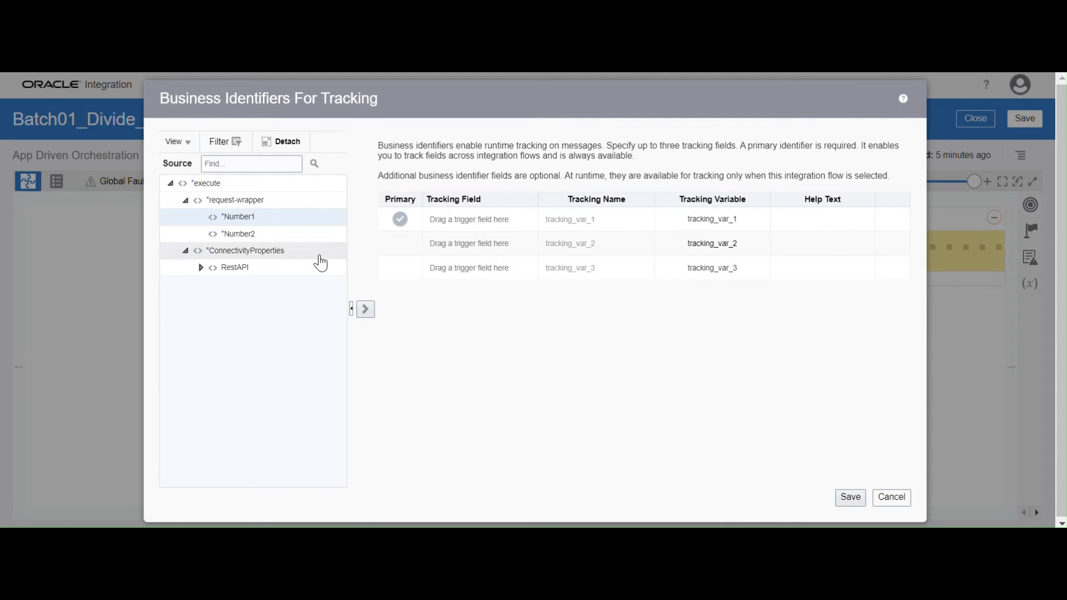
pyautogui.moveTo(321, 264); pyautogui.dragTo(462, 222)
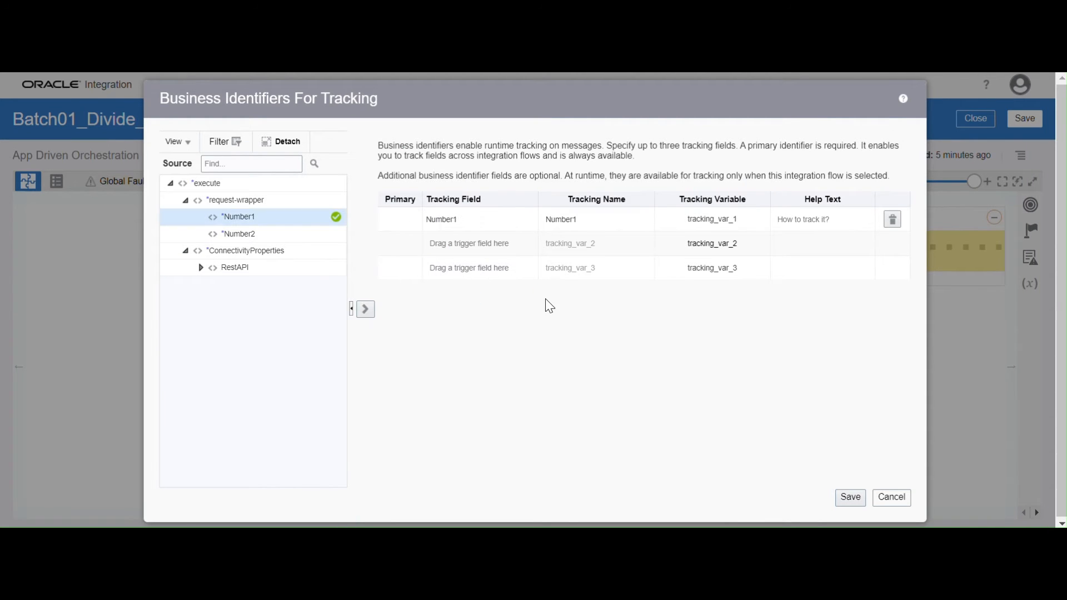
pyautogui.click(847, 498)
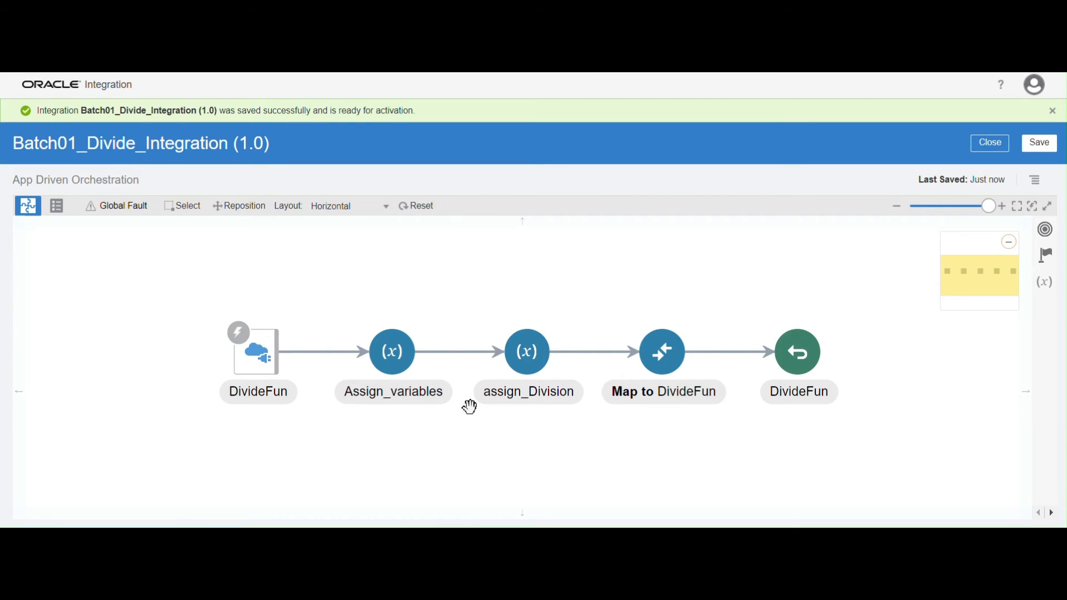
pyautogui.click(990, 142)
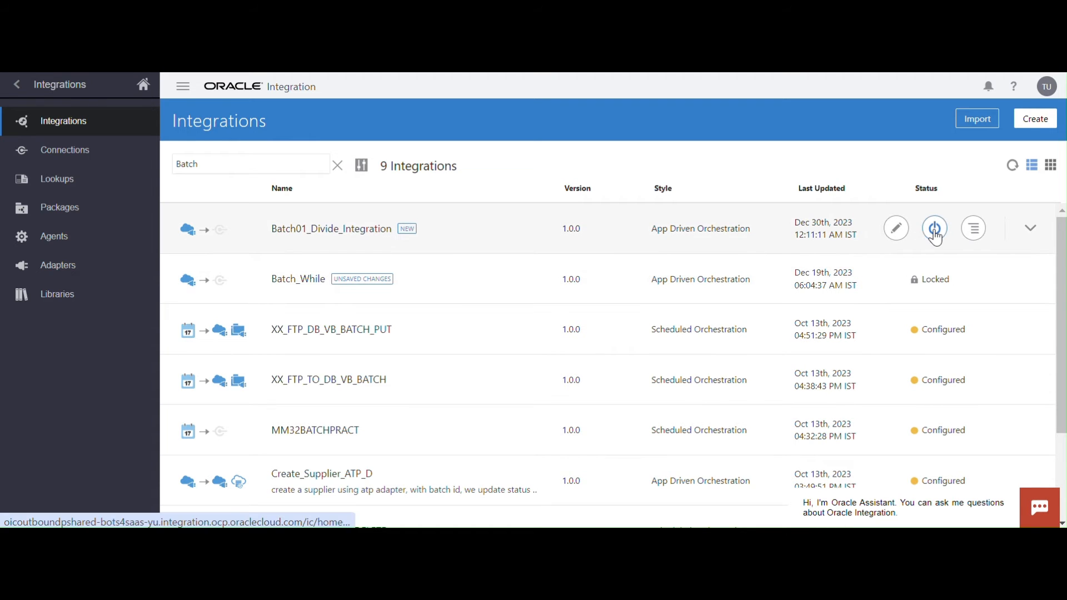
# Activate Batch01_Divide_Integration with the default activation options and refresh the integrations list
pyautogui.click(936, 229)
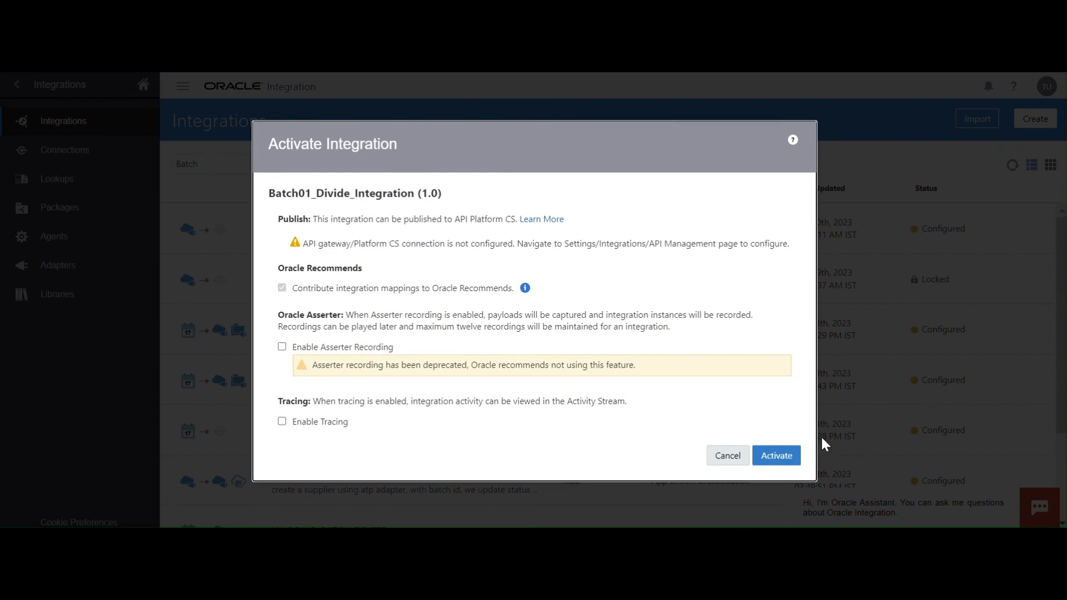
pyautogui.click(767, 460)
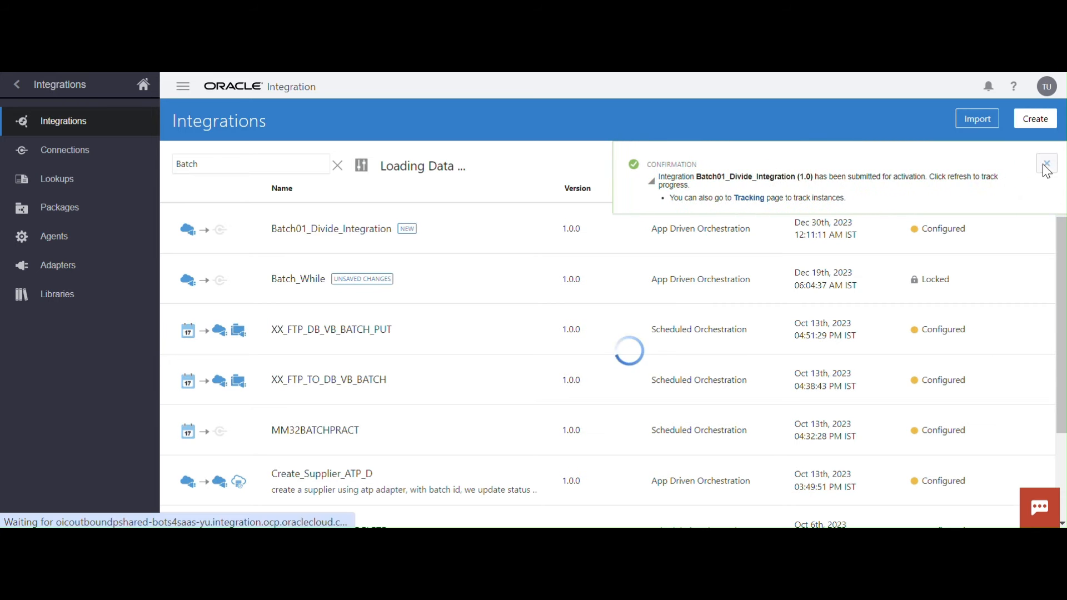
pyautogui.click(1011, 166)
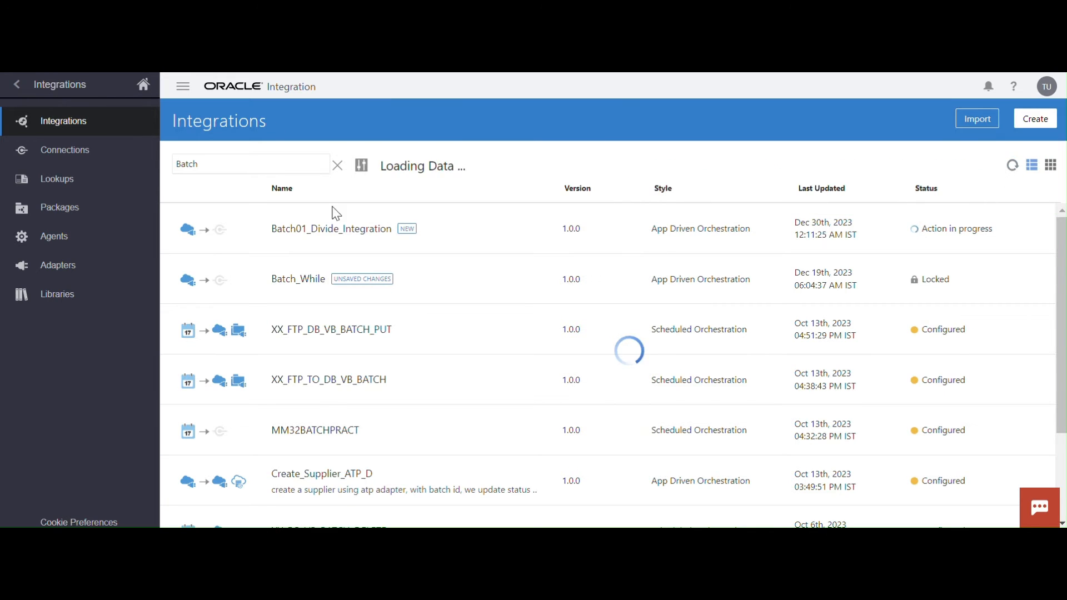
# Open the test page of Batch01_Divide_Integration and show the request body
pyautogui.moveTo(845, 251)
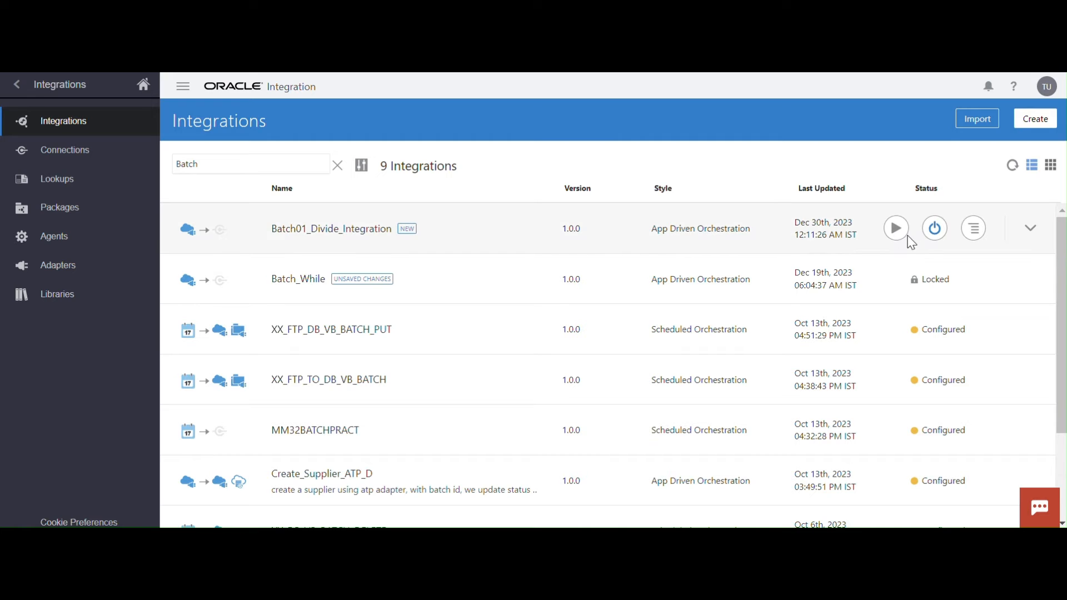
pyautogui.moveTo(896, 229)
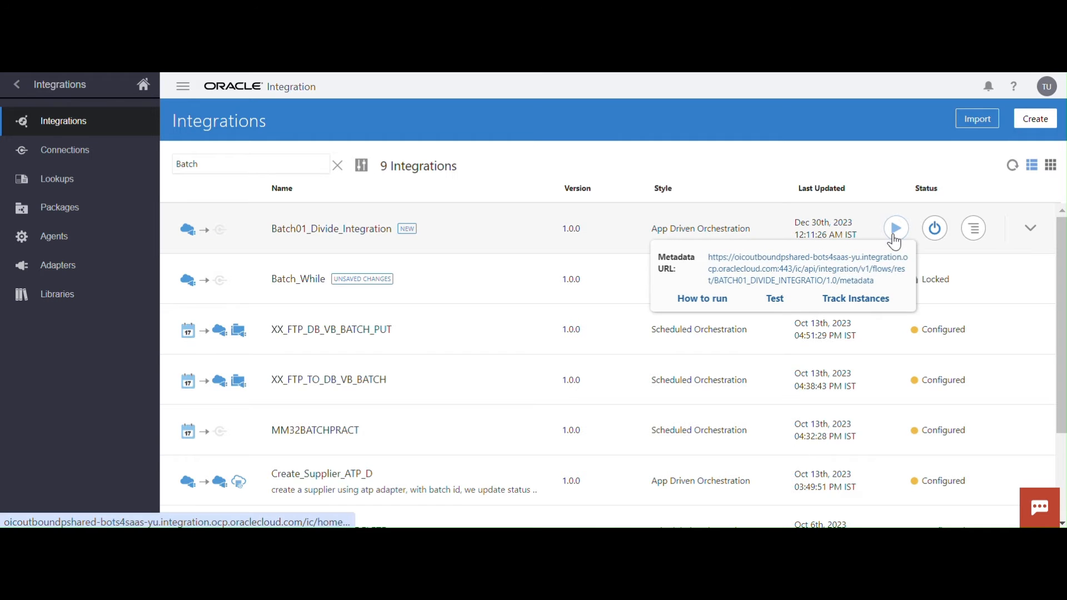
pyautogui.click(776, 299)
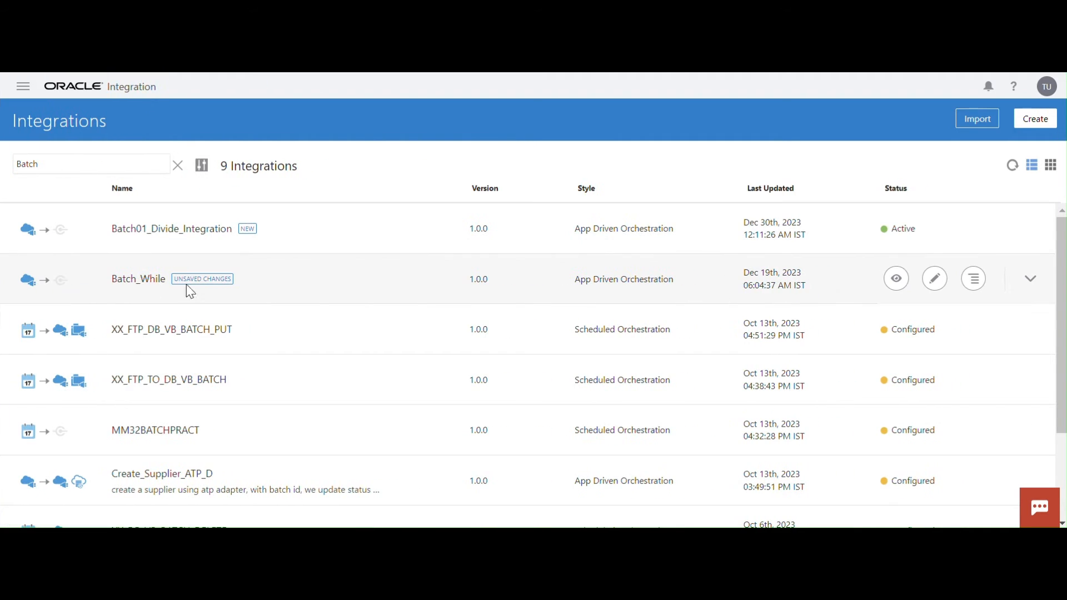
pyautogui.moveTo(877, 236)
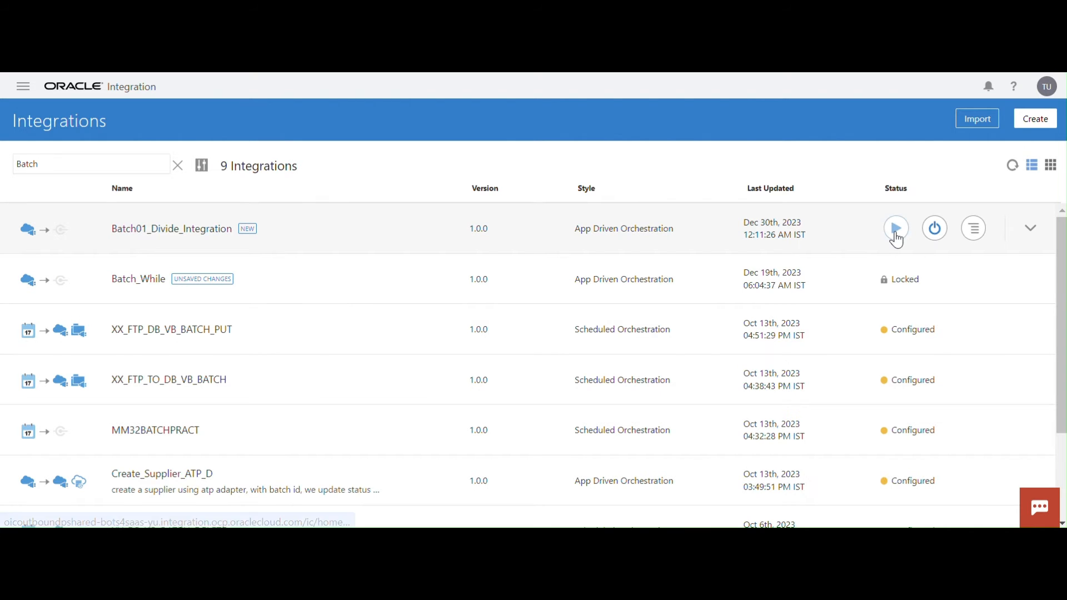
pyautogui.click(775, 299)
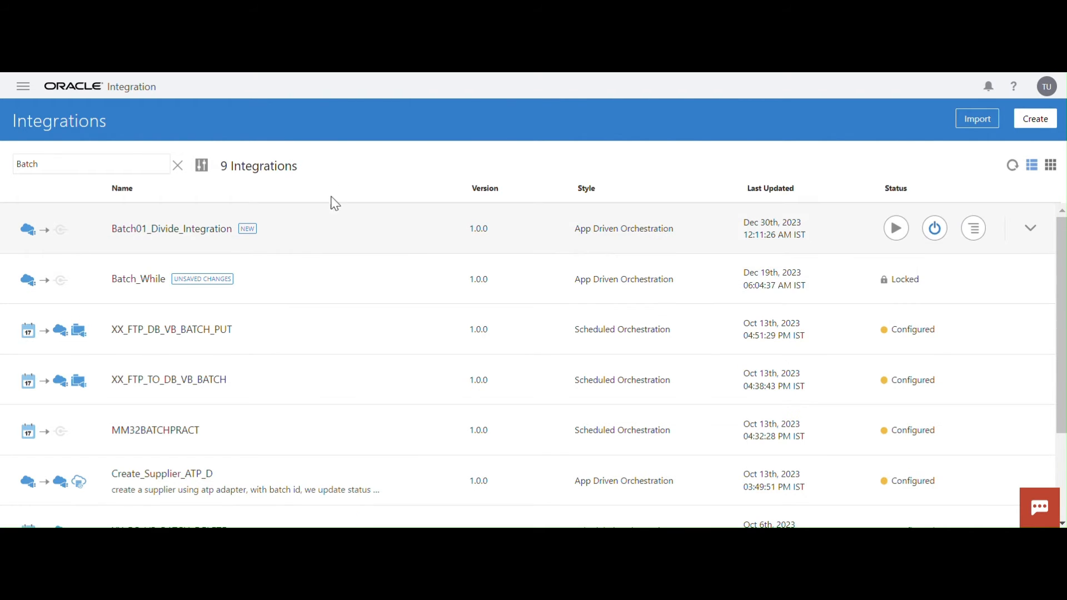
pyautogui.click(172, 258)
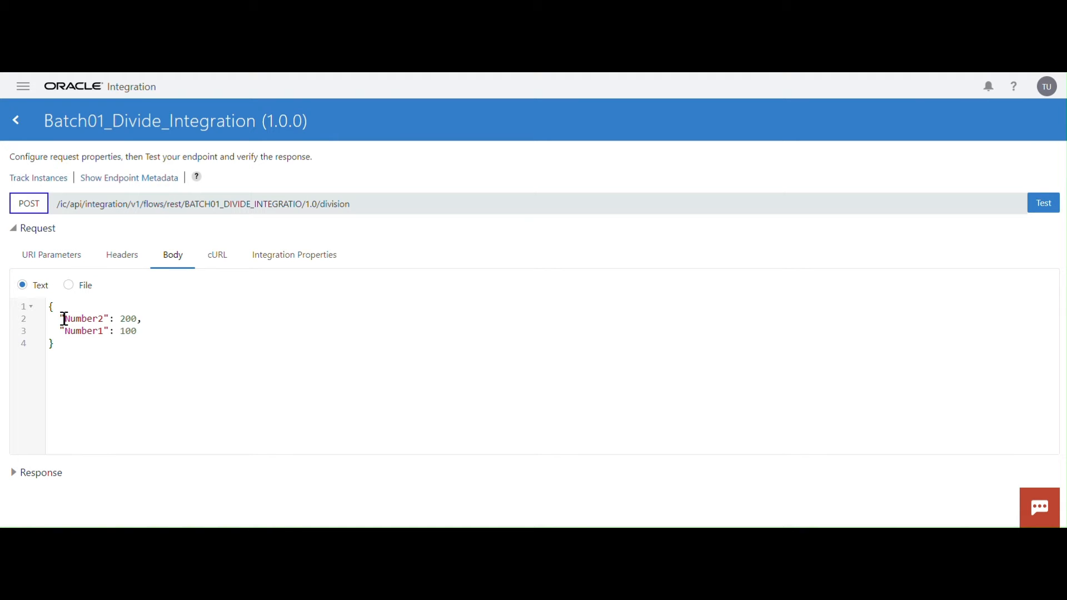
pyautogui.moveTo(64, 318); pyautogui.dragTo(182, 317)
pyautogui.moveTo(74, 326); pyautogui.dragTo(189, 323)
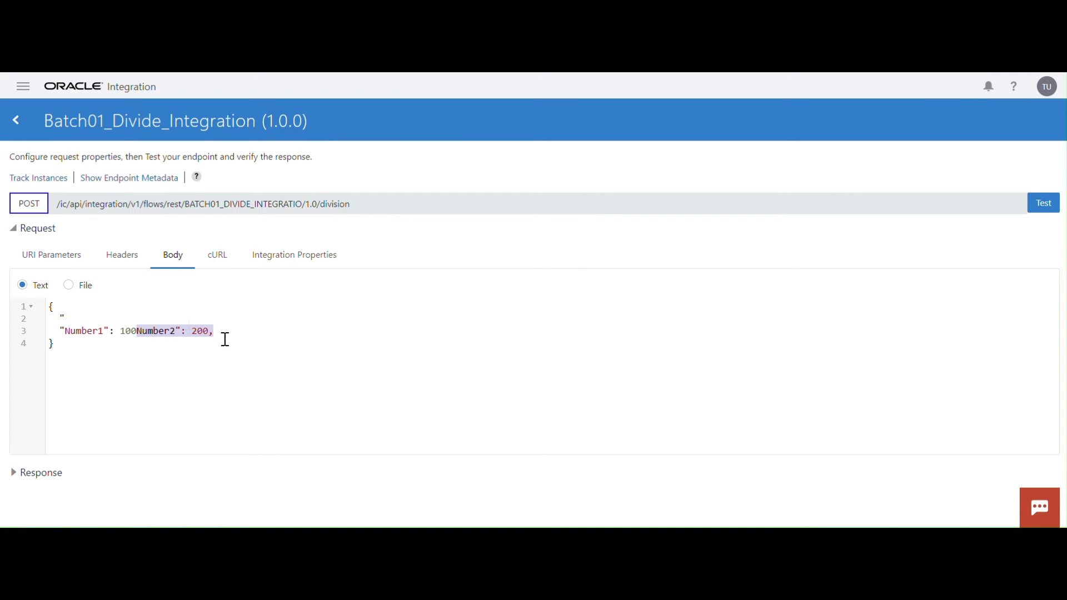
pyautogui.hotkey('ctrl', 'z')
pyautogui.click(223, 366)
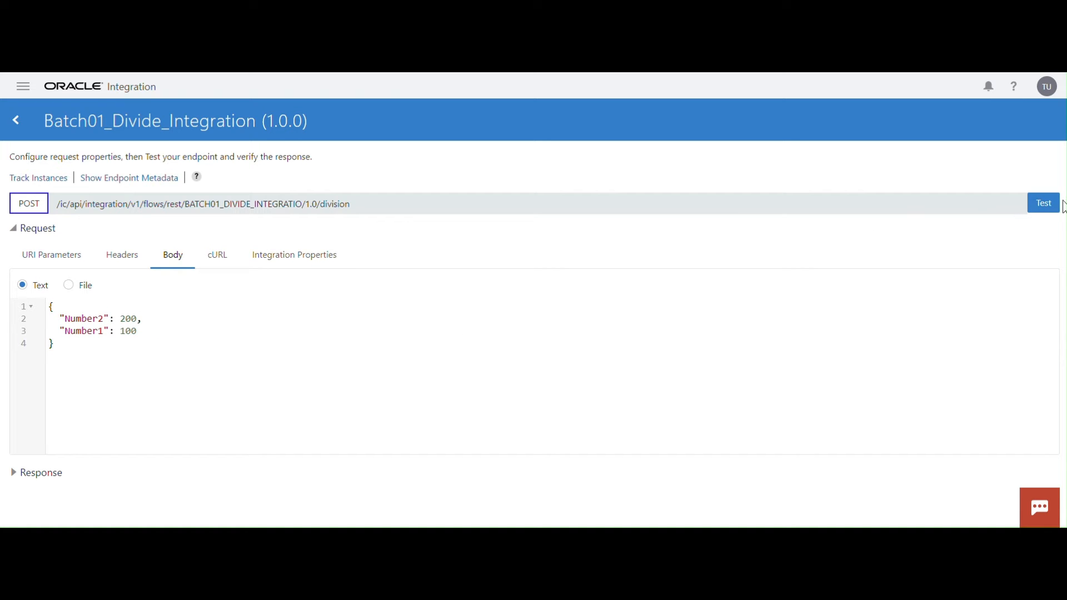
# Test the integration with Number1 100 and Number2 200 and check the Result value in the response body
pyautogui.click(1043, 203)
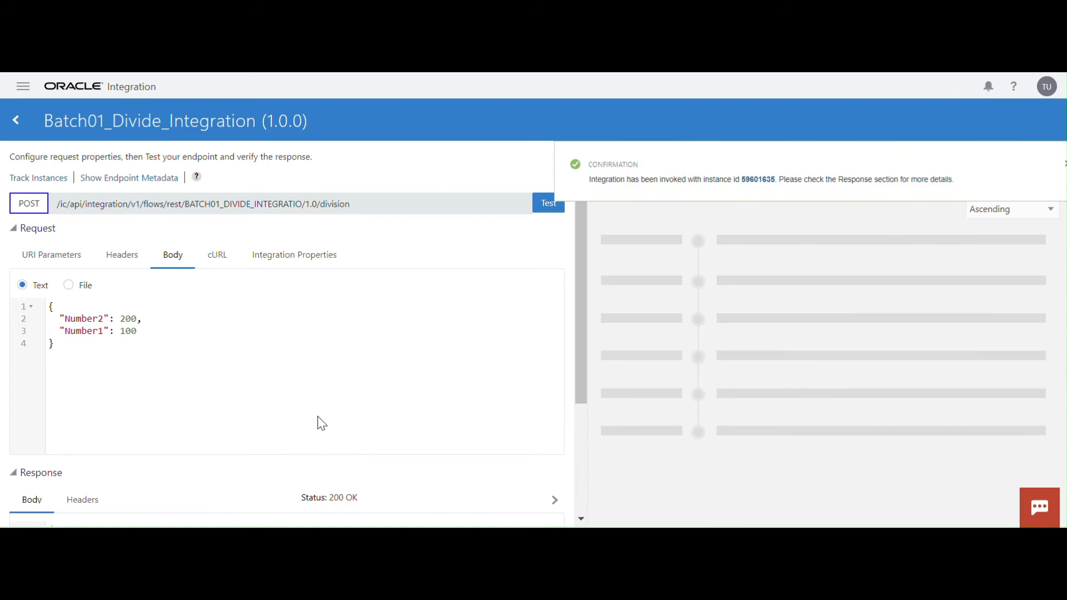
pyautogui.scroll(-3, 322, 423)
pyautogui.moveTo(115, 374); pyautogui.dragTo(175, 371)
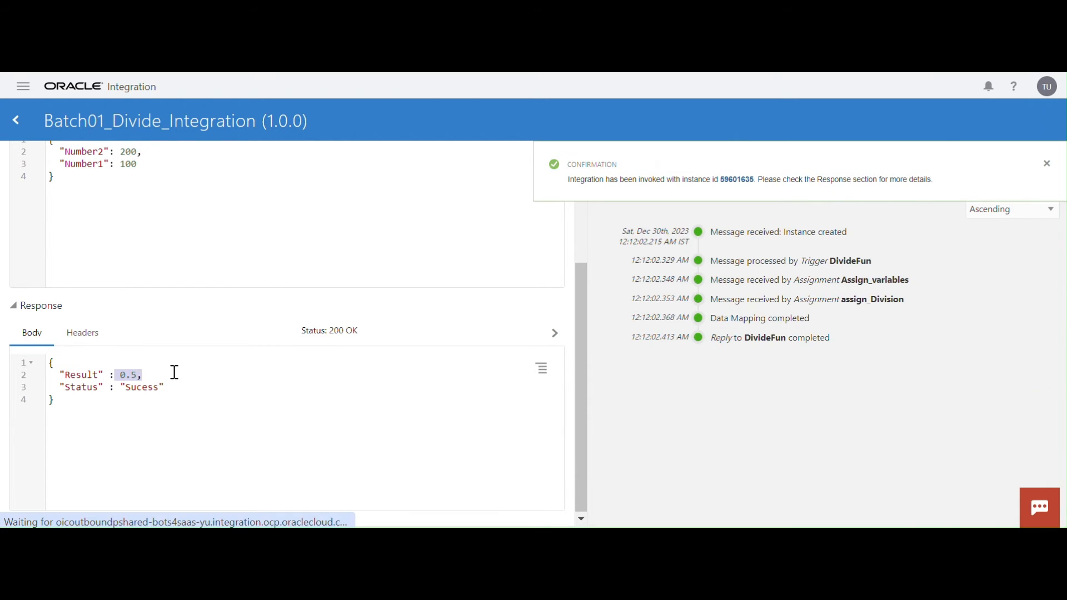
# Rerun the test with Number2 set to 0 in the request body and inspect the response body
pyautogui.scroll(2, 168, 392)
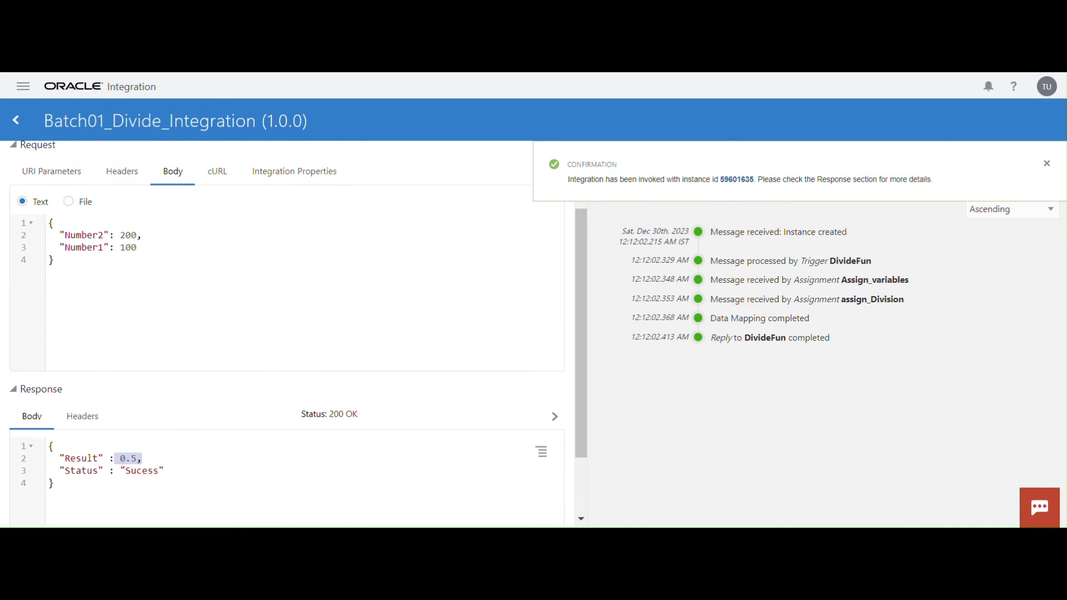
pyautogui.doubleClick(130, 234)
pyautogui.write('0')
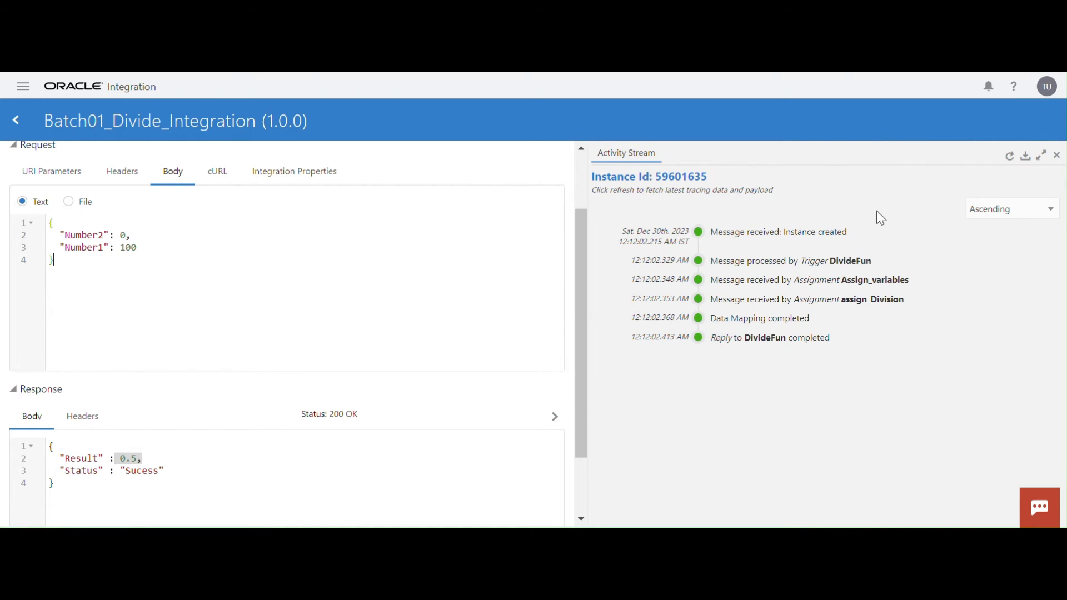
pyautogui.scroll(2, 317, 302)
pyautogui.click(549, 208)
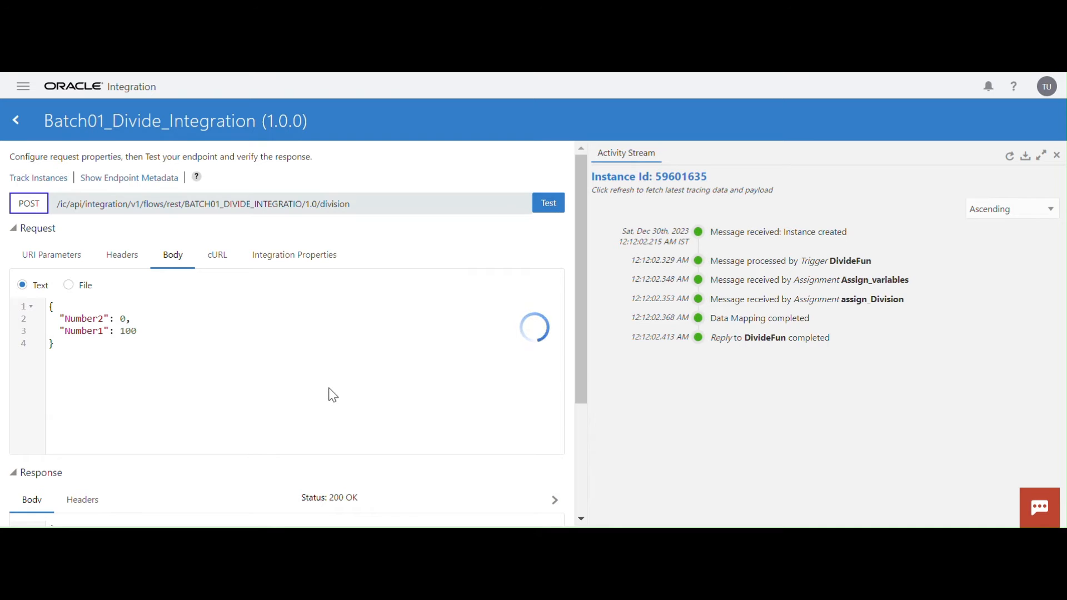
pyautogui.scroll(-4, 332, 392)
pyautogui.scroll(-1, 278, 398)
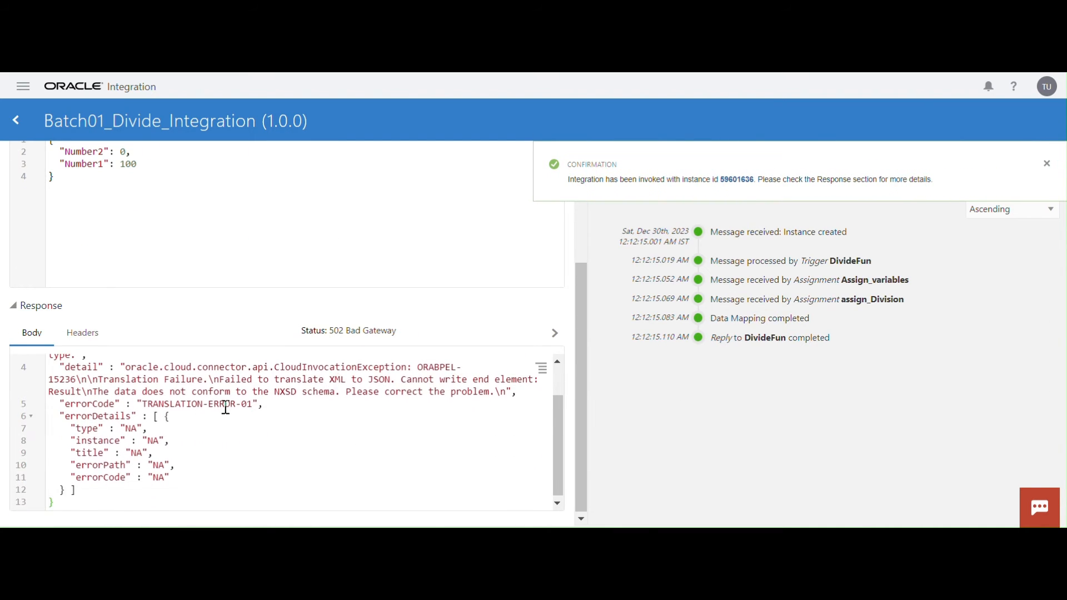
pyautogui.scroll(3, 226, 405)
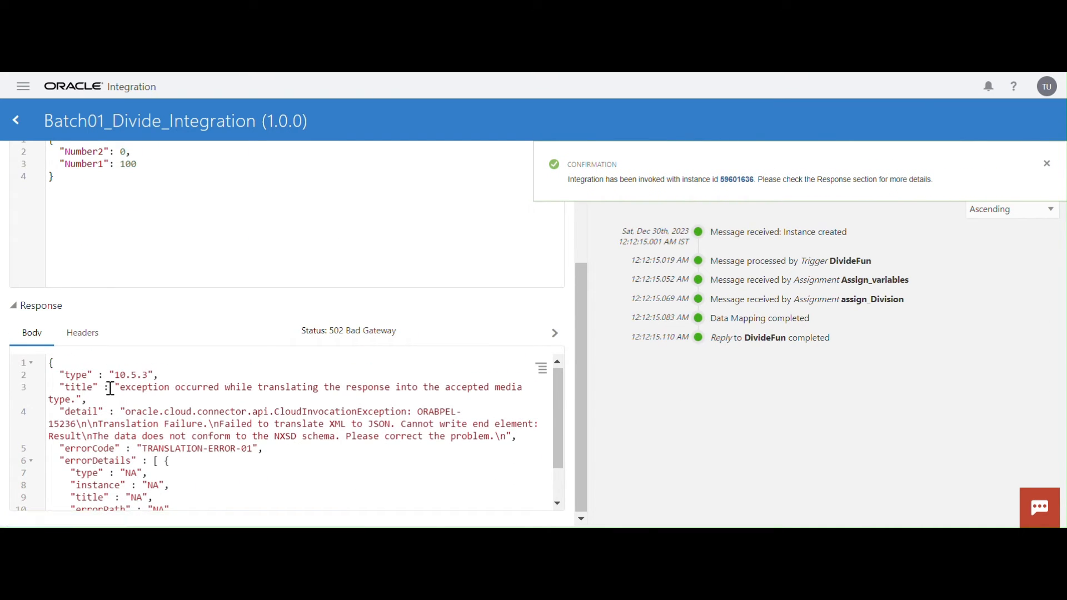
# Examine the error title, detail and error code in the response body of the divide-by-zero test
pyautogui.moveTo(111, 388); pyautogui.dragTo(281, 449)
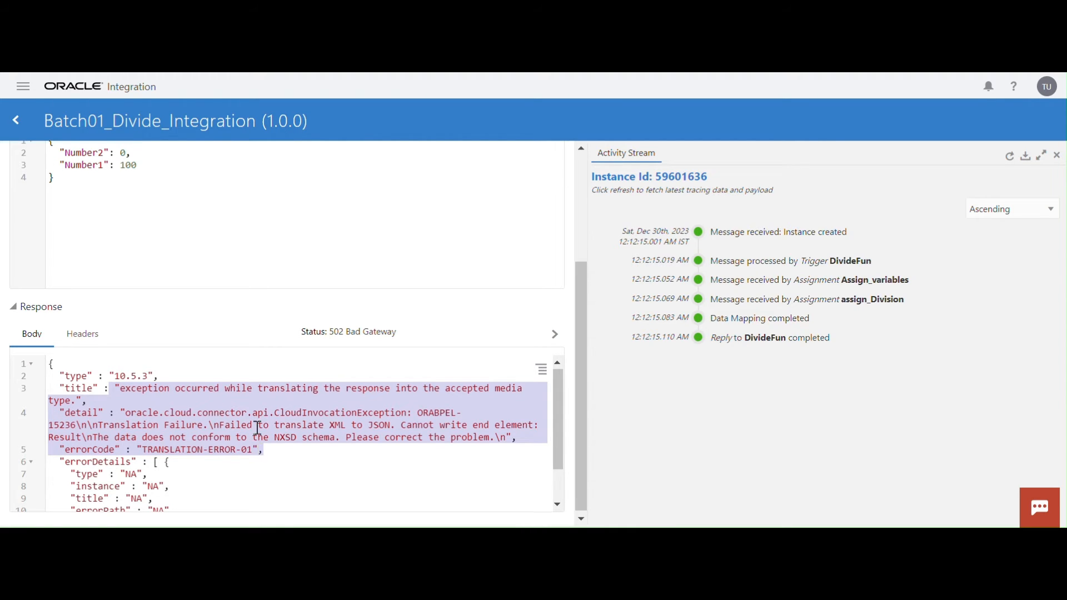
pyautogui.scroll(2, 257, 448)
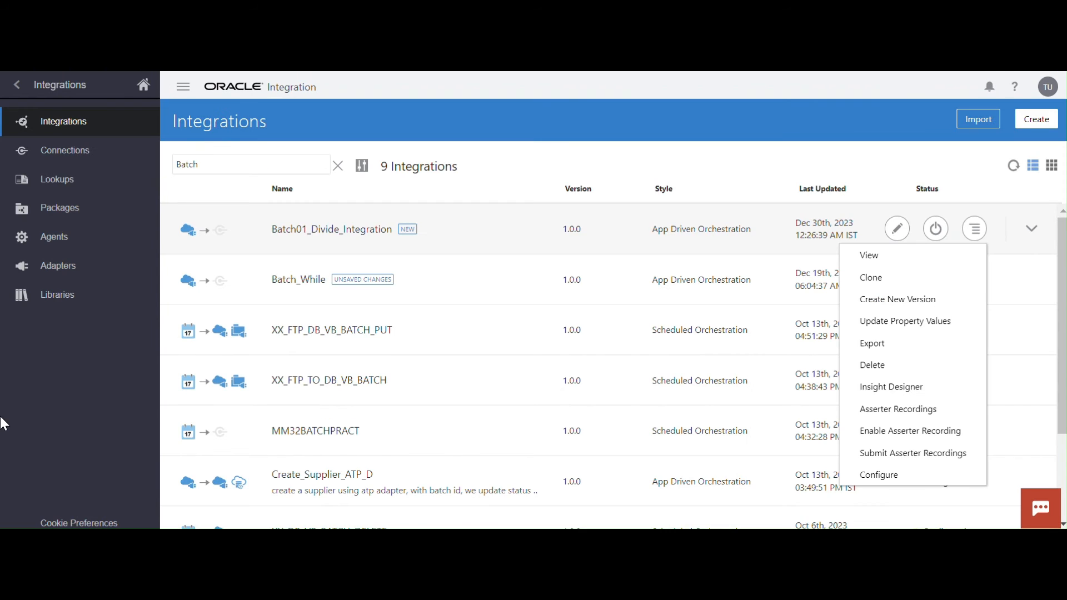
# Clone Batch01_Divide_Integration 1.0.0 under the name Batch01_Divide_Integration with version 01.01.0000 and refresh the integrations list
pyautogui.click(68, 385)
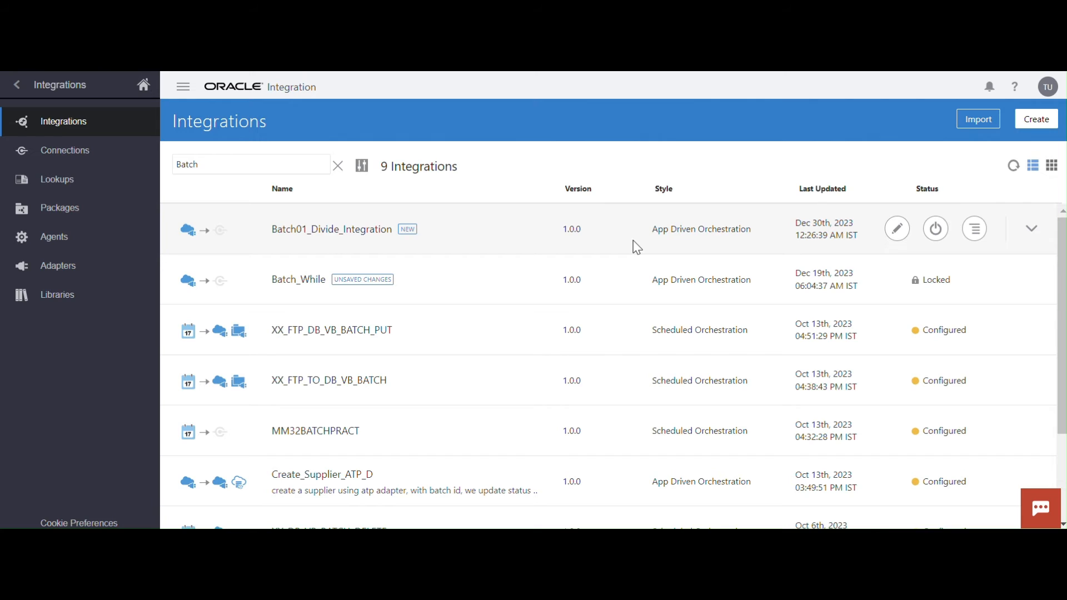
pyautogui.click(976, 229)
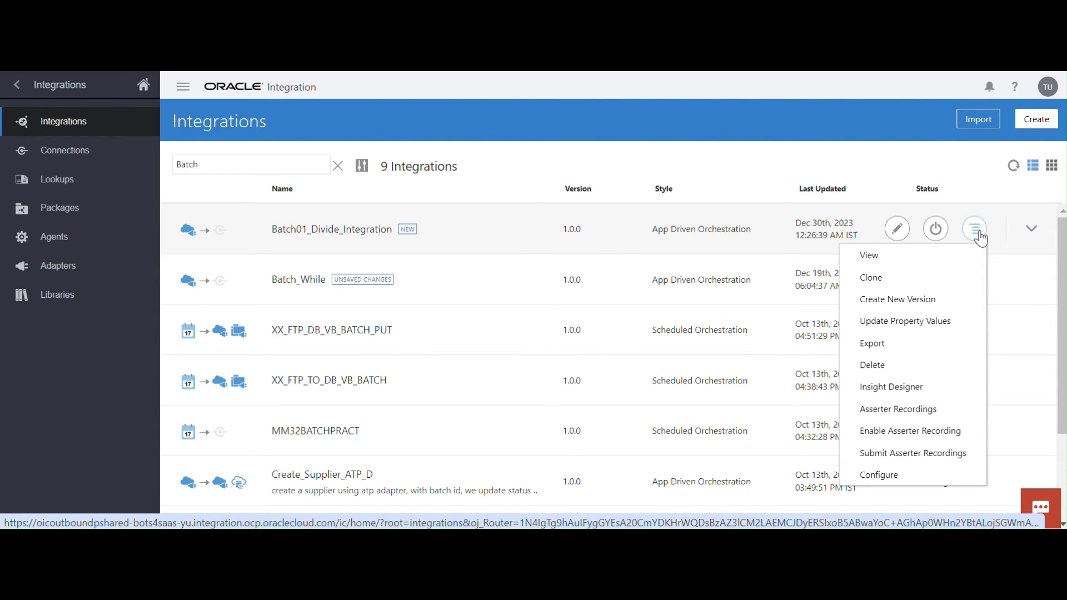
pyautogui.click(879, 278)
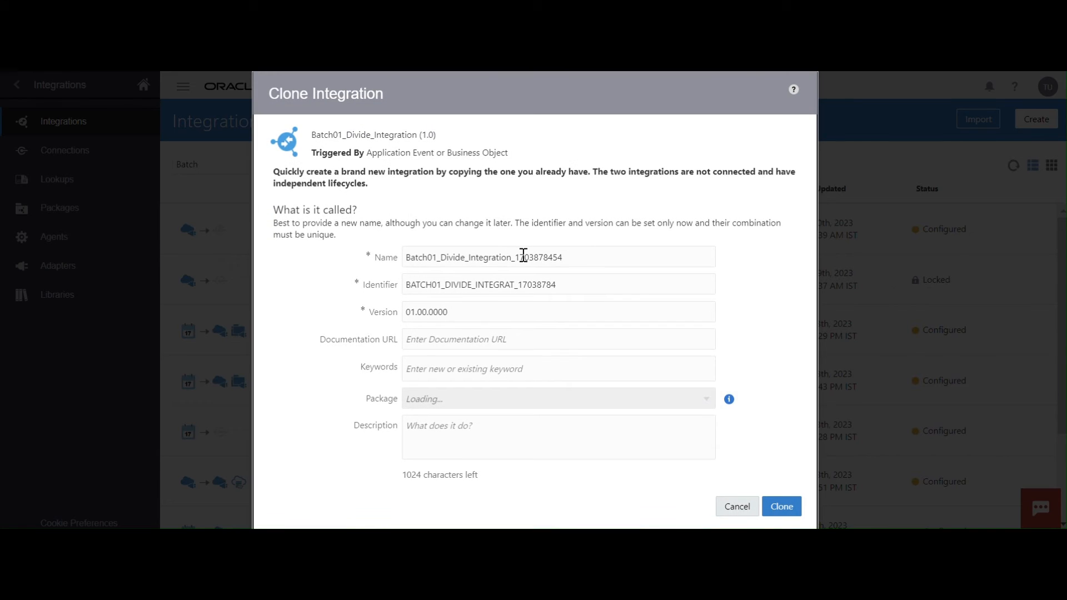
pyautogui.moveTo(520, 257); pyautogui.dragTo(600, 256)
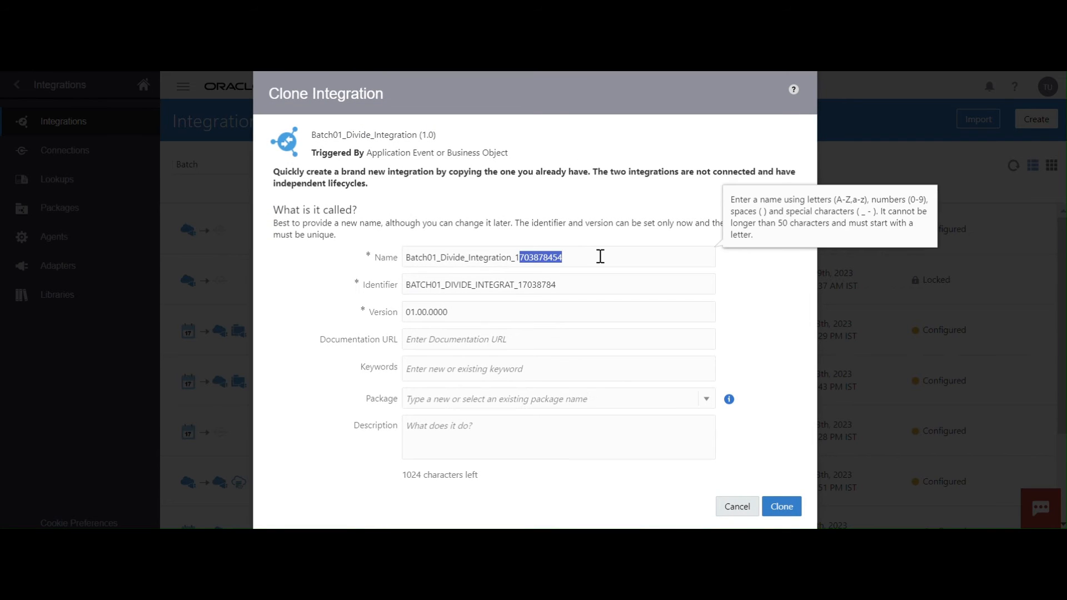
pyautogui.press('BackSpace')
pyautogui.press('BackSpace')
pyautogui.press('BackSpace')
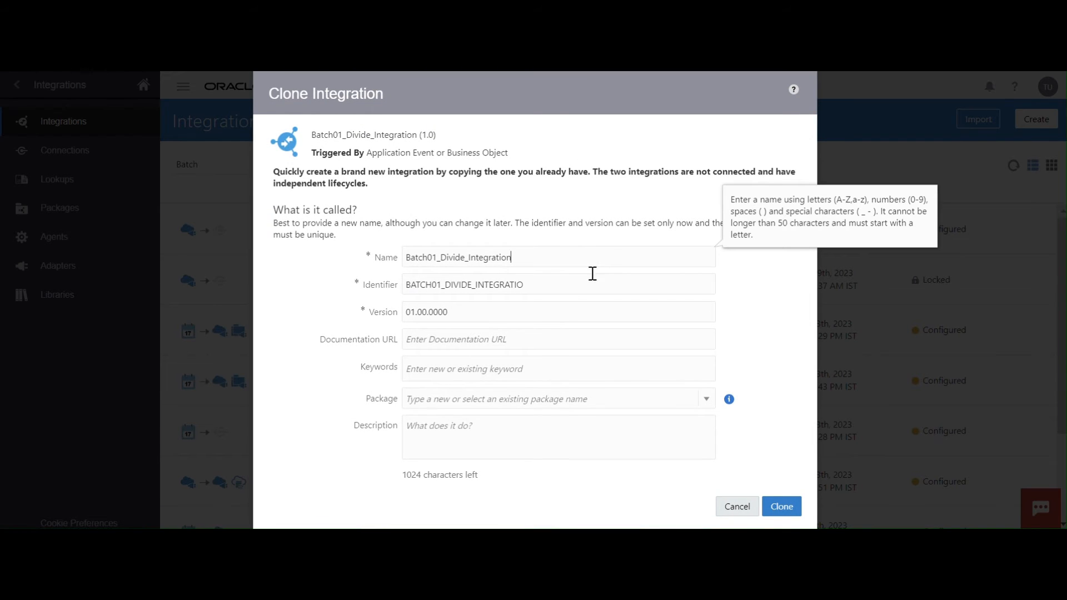
pyautogui.click(427, 312)
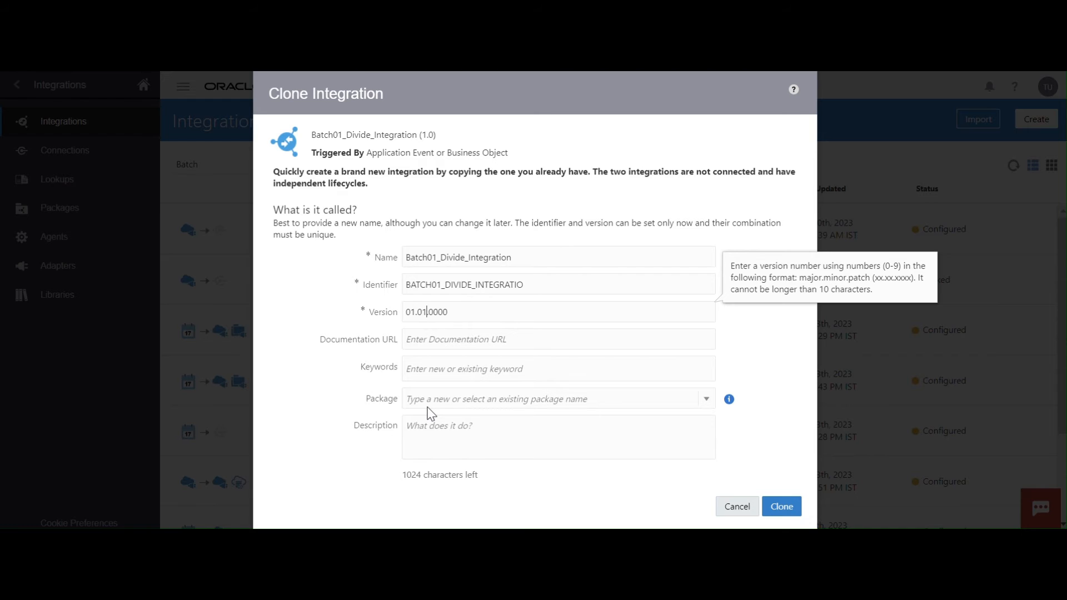
pyautogui.click(782, 506)
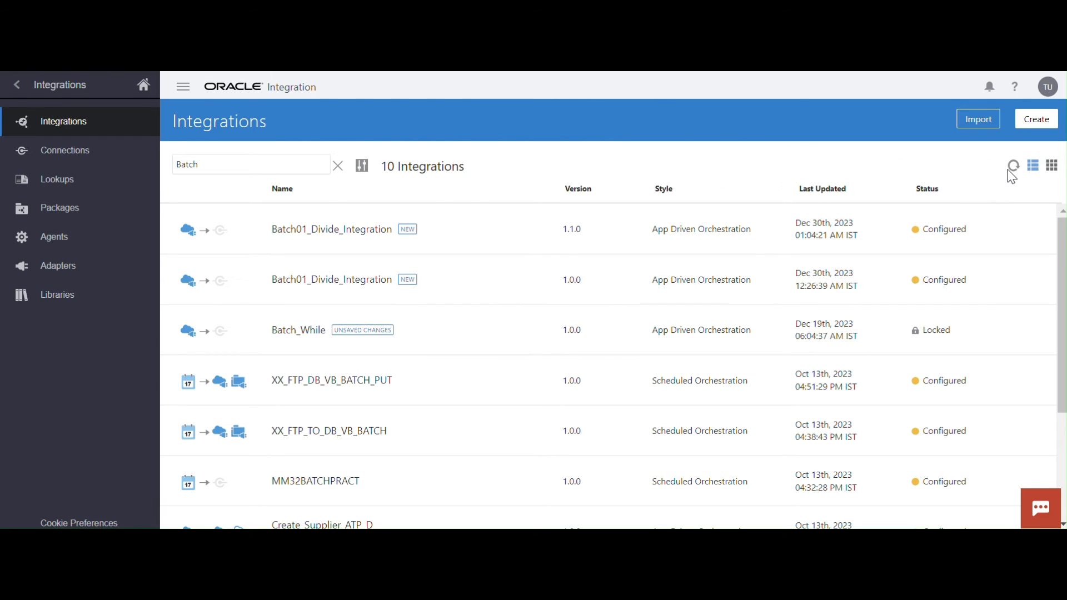
pyautogui.click(1010, 166)
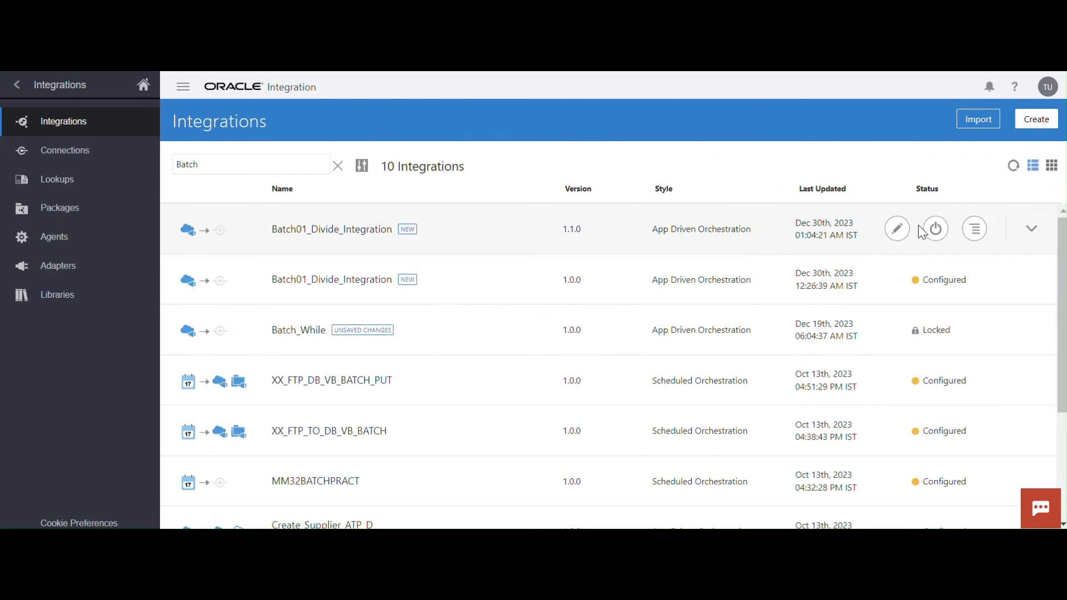
# Open Batch01_Divide_Integration version 1.1.0 for editing and delete its assign_Division action
pyautogui.click(896, 230)
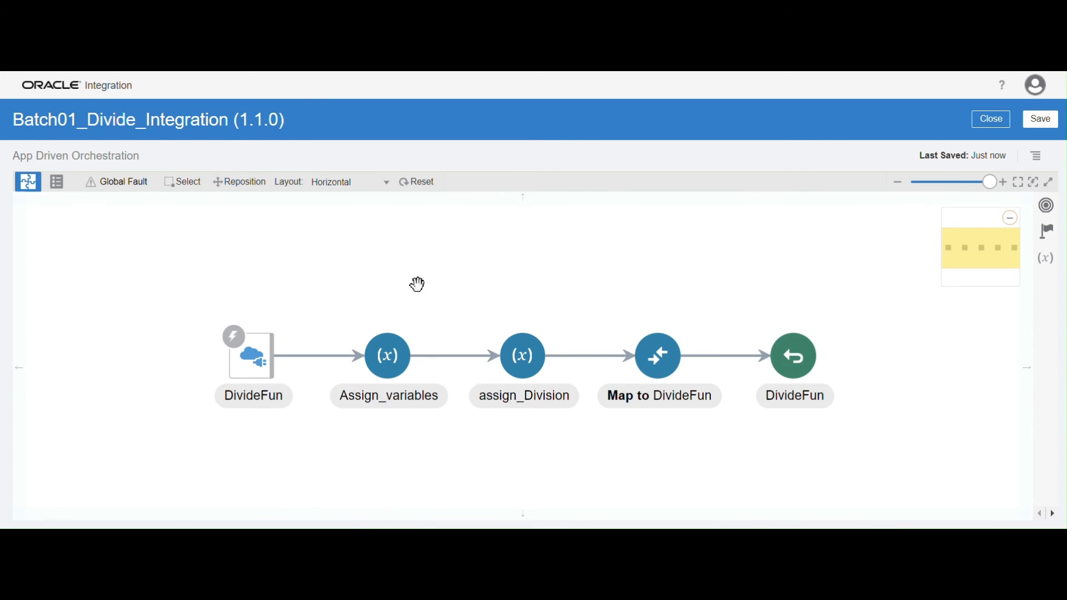
pyautogui.click(510, 373)
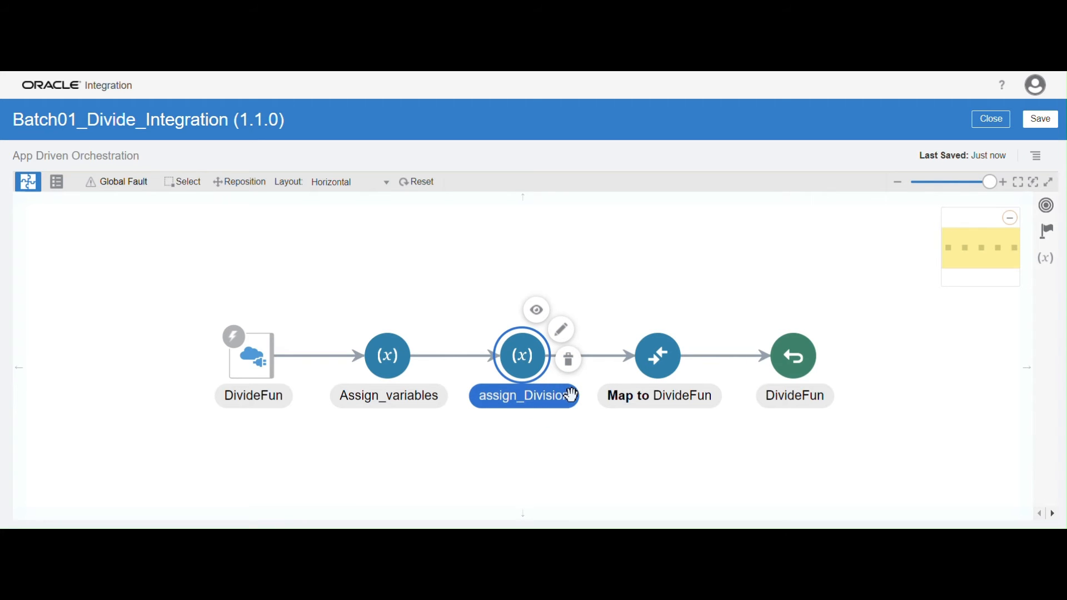
pyautogui.click(571, 364)
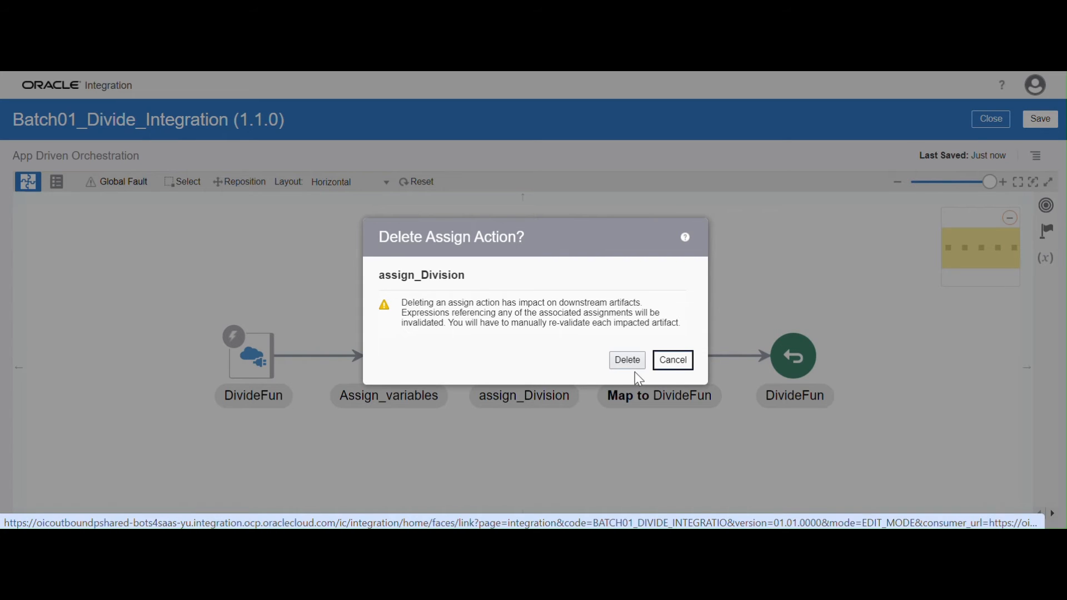
pyautogui.click(635, 367)
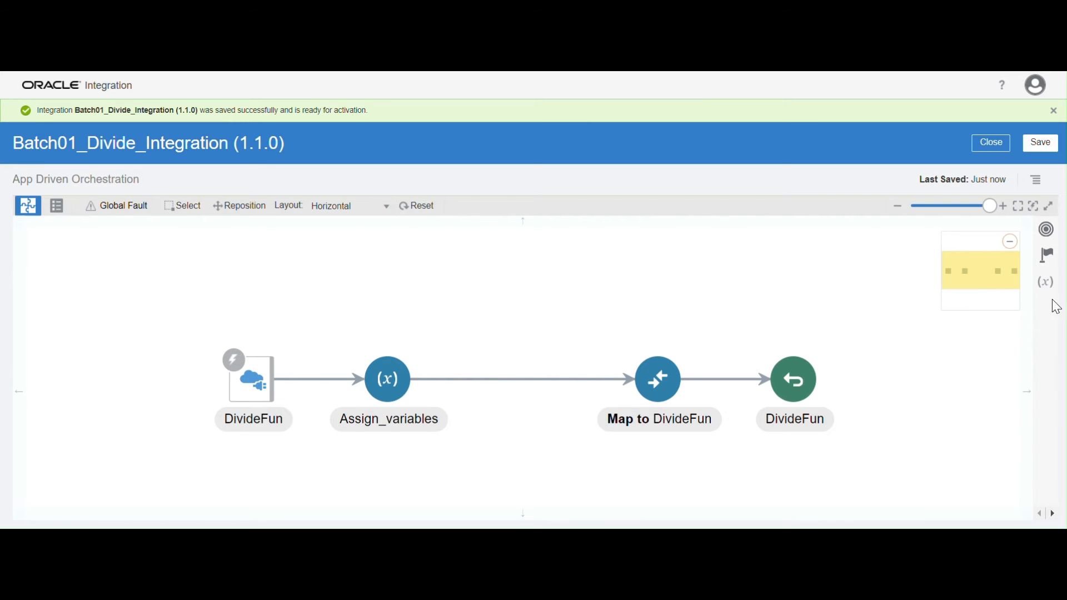
# Add a Scope action named scope_calculation between Assign_variables and the map to DivideFun, and save the integration
pyautogui.click(1048, 256)
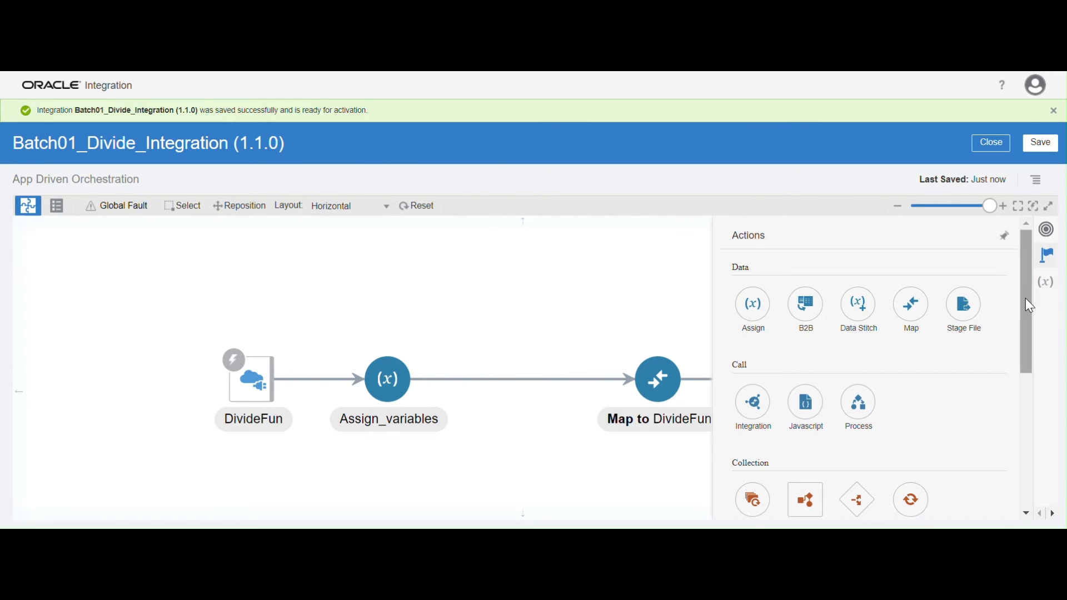
pyautogui.moveTo(1025, 298); pyautogui.dragTo(1040, 387)
pyautogui.scroll(-3, 922, 369)
pyautogui.moveTo(820, 313); pyautogui.dragTo(511, 360)
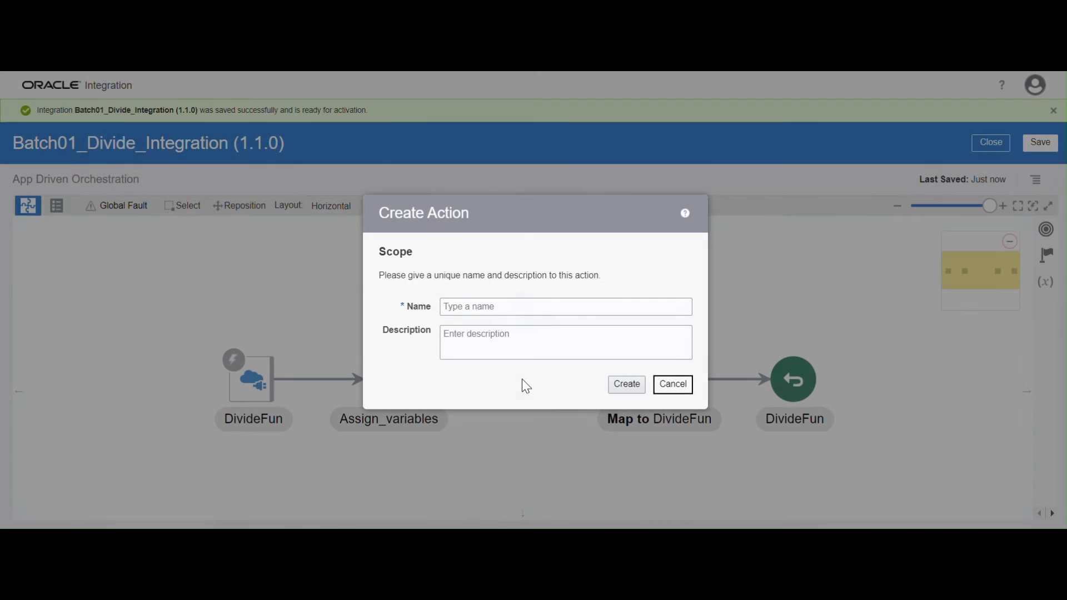
pyautogui.click(490, 307)
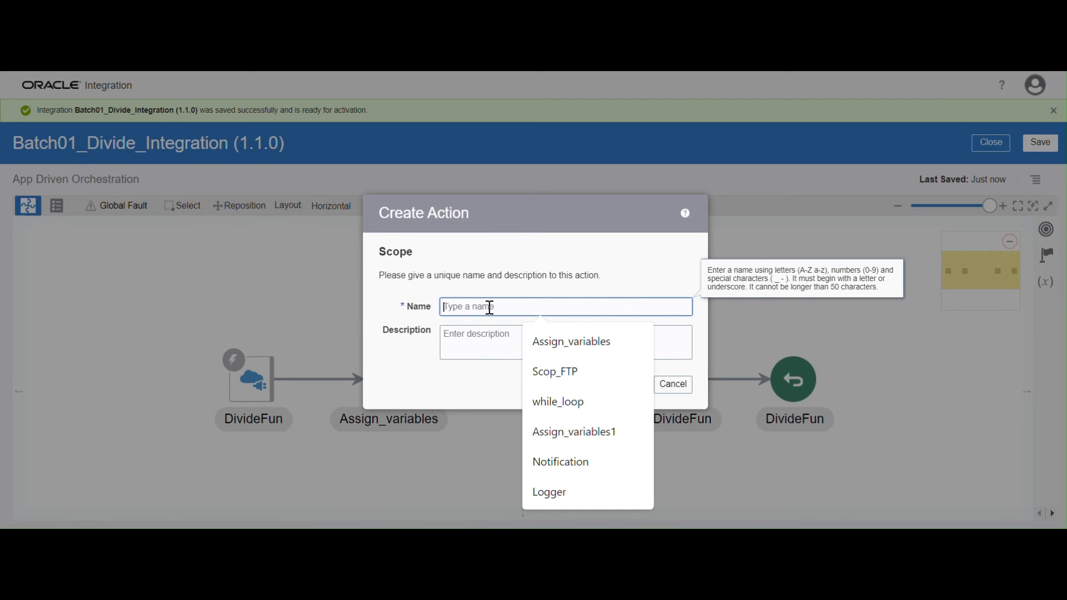
pyautogui.write('scope_calculation')
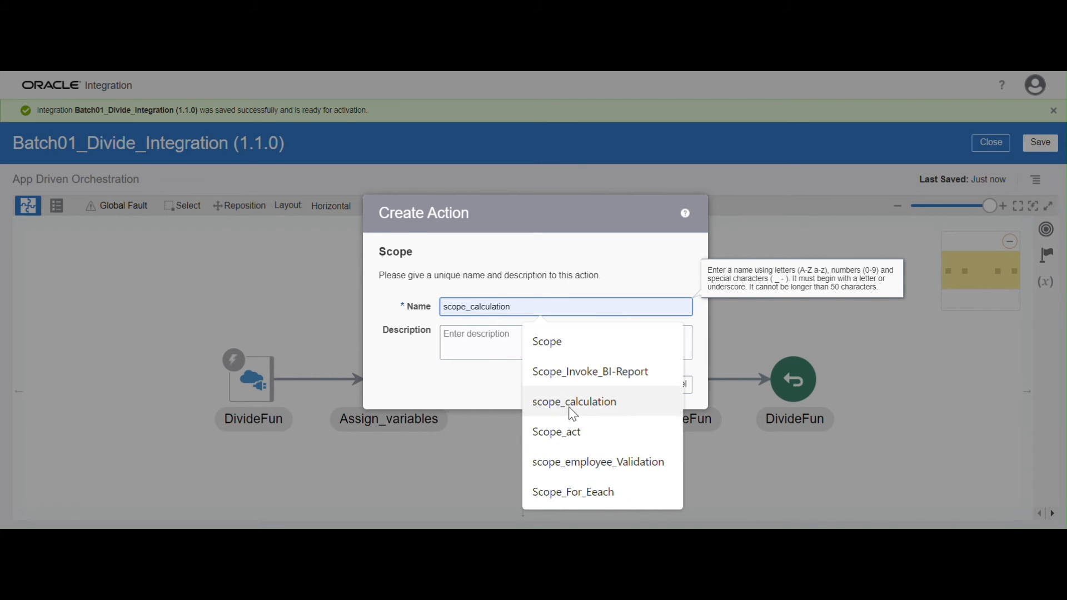
pyautogui.click(556, 401)
pyautogui.click(628, 385)
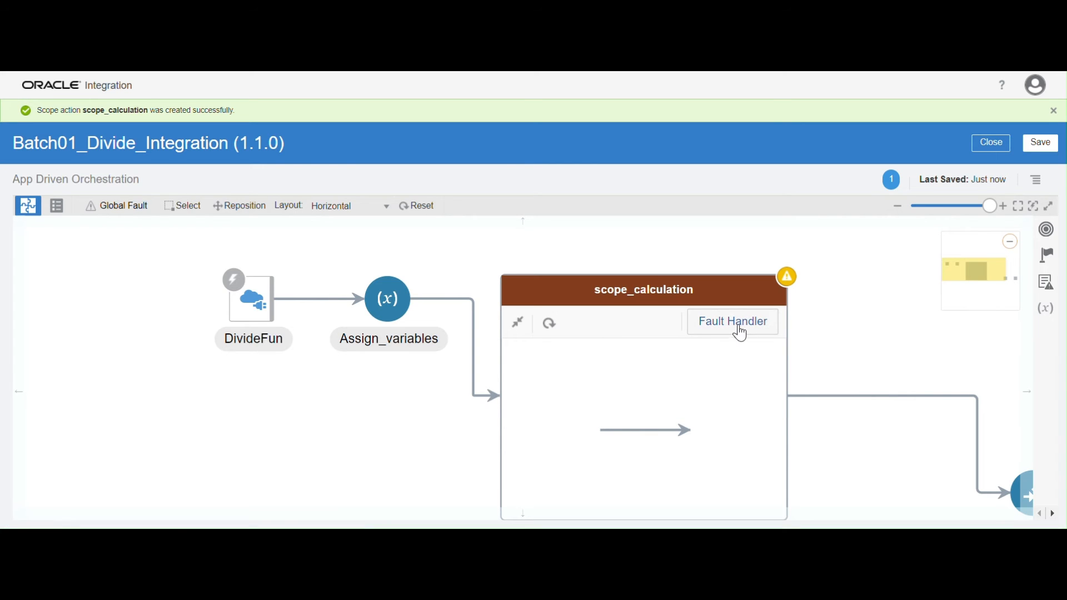
pyautogui.click(1041, 143)
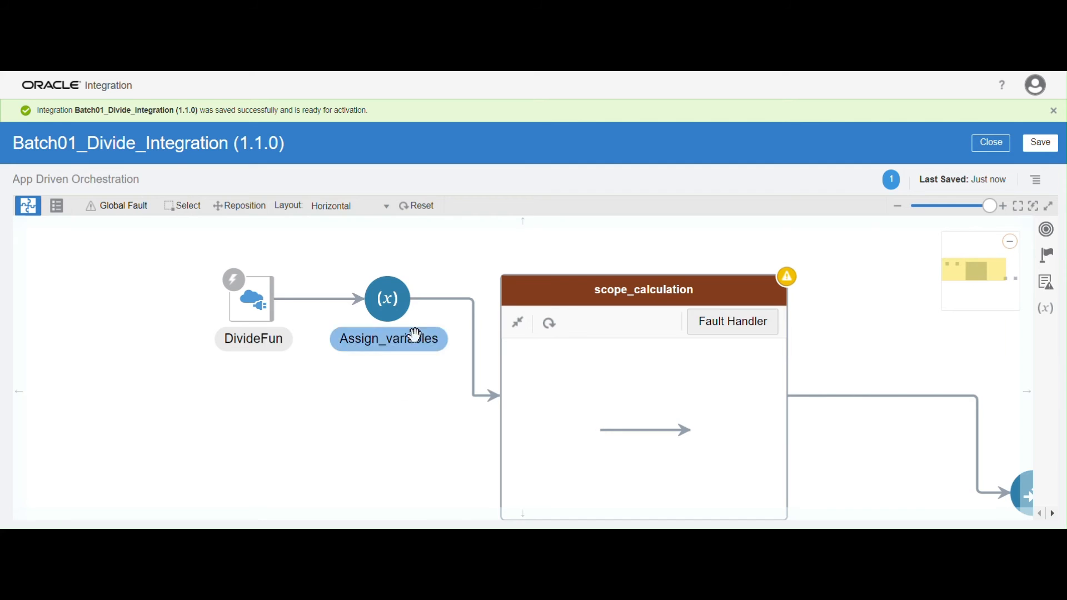
# Add a string variable named Var_Status below var_Result in the Assign_variables action
pyautogui.click(395, 305)
pyautogui.click(426, 273)
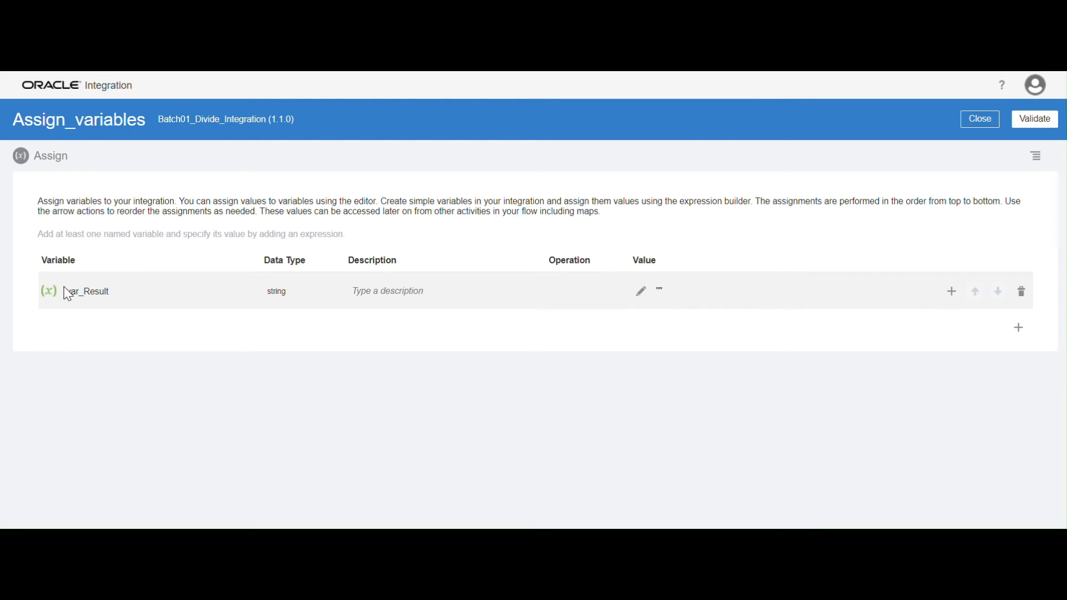
pyautogui.moveTo(66, 290); pyautogui.dragTo(156, 290)
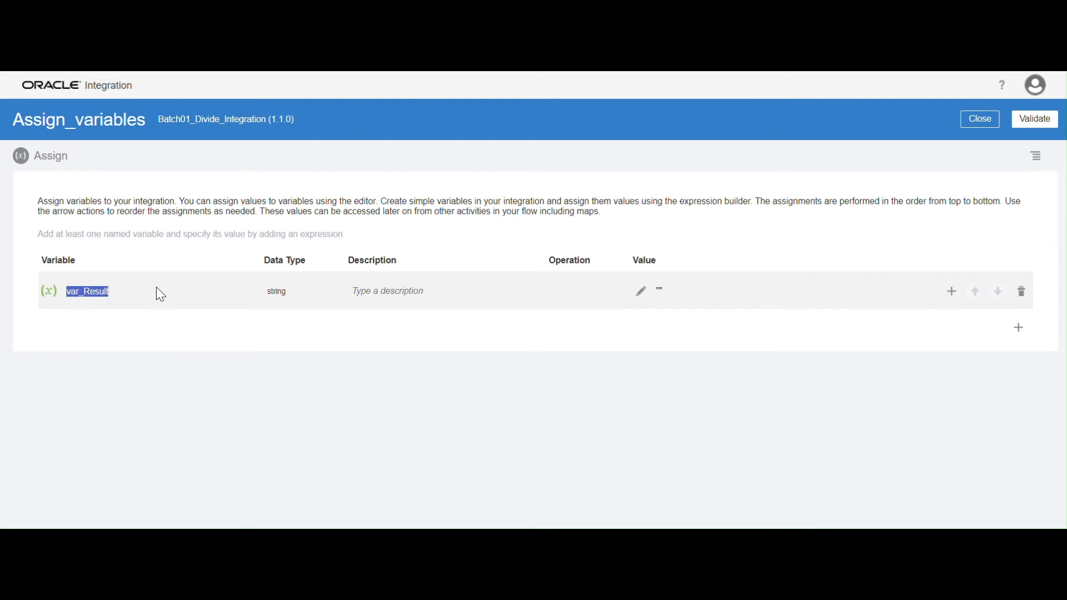
pyautogui.click(1020, 329)
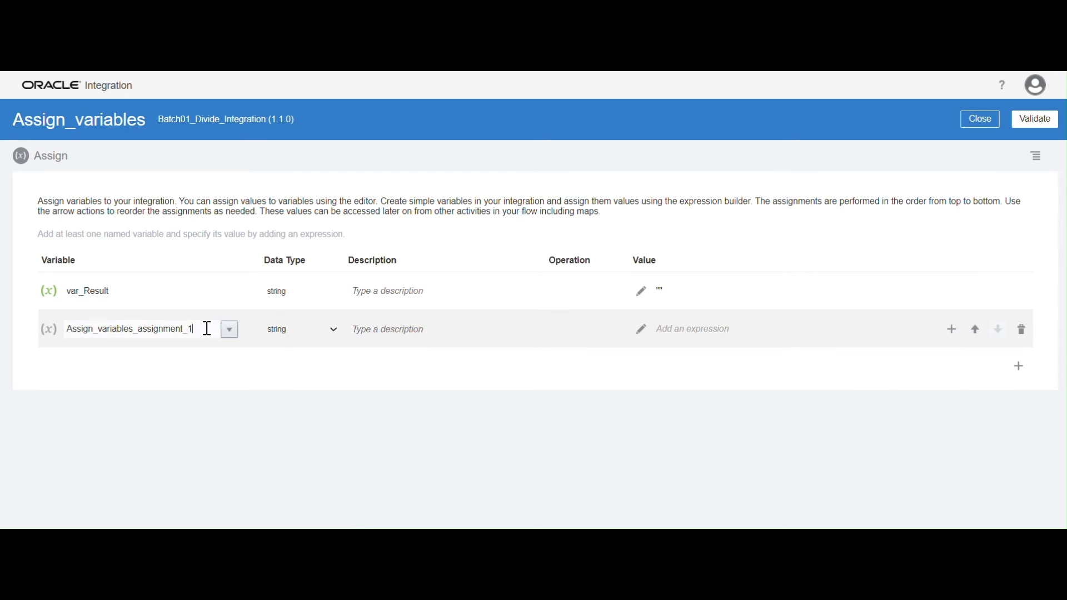
pyautogui.moveTo(205, 328); pyautogui.dragTo(11, 333)
pyautogui.write('Var_Status')
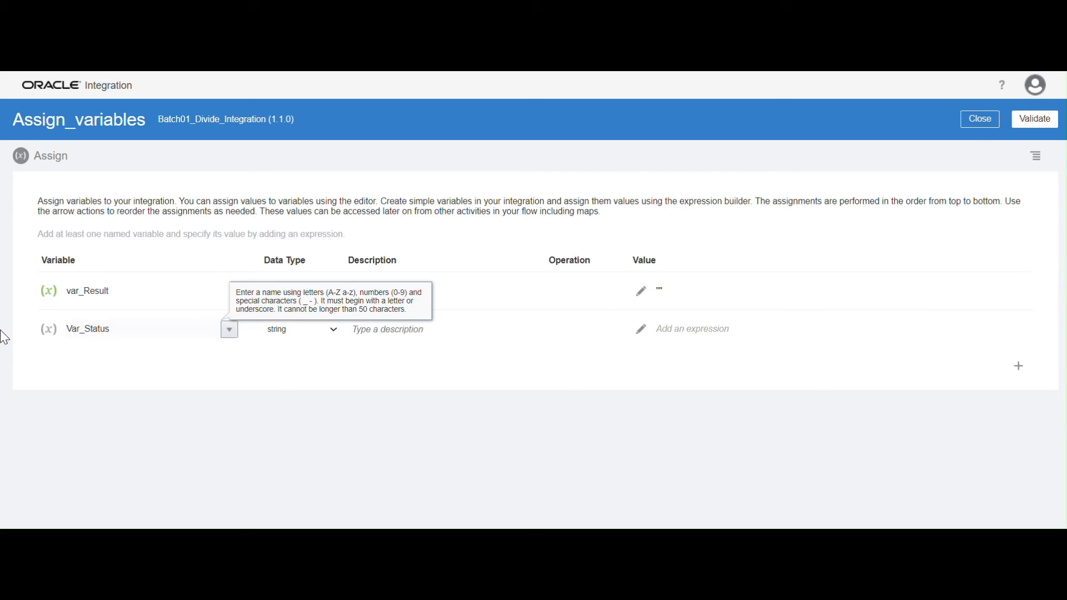
pyautogui.click(123, 407)
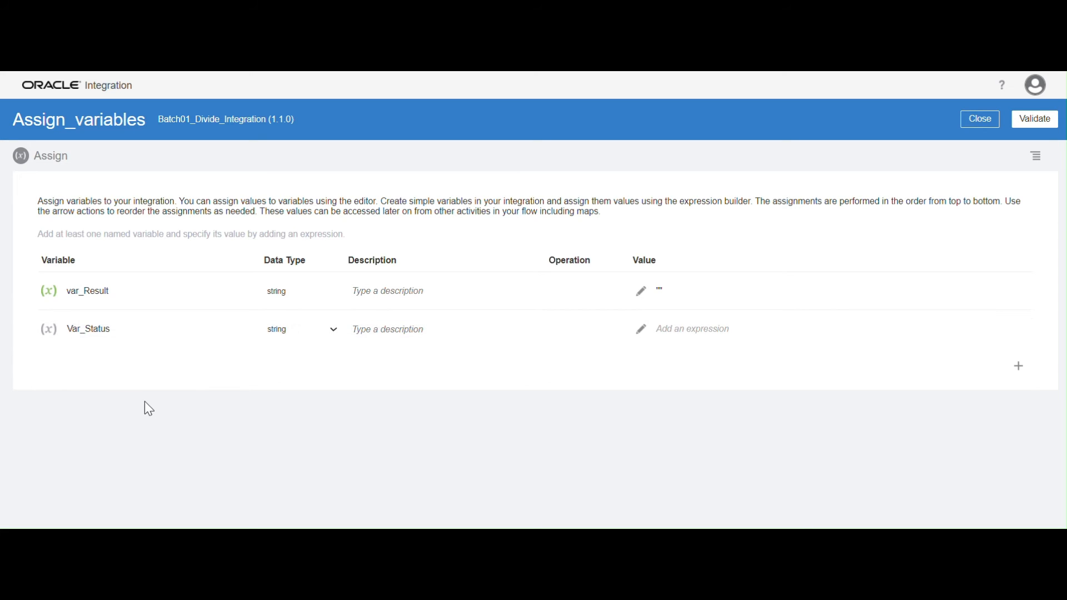
# Set the value of Var_Status to the expression "Sucess", then validate and close the Assign_variables action
pyautogui.click(642, 329)
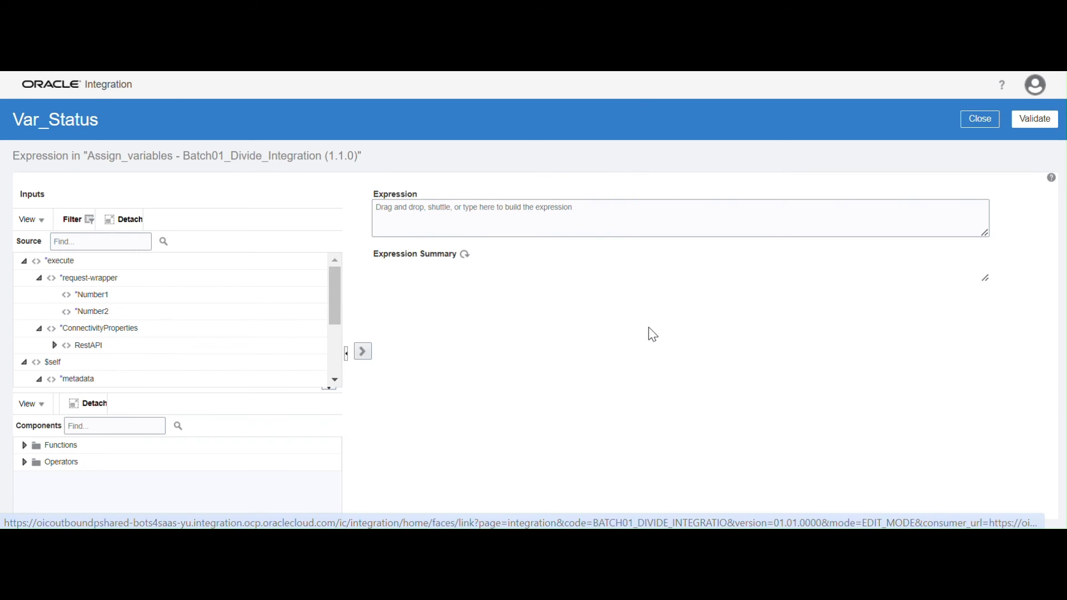
pyautogui.click(454, 214)
pyautogui.write("'")
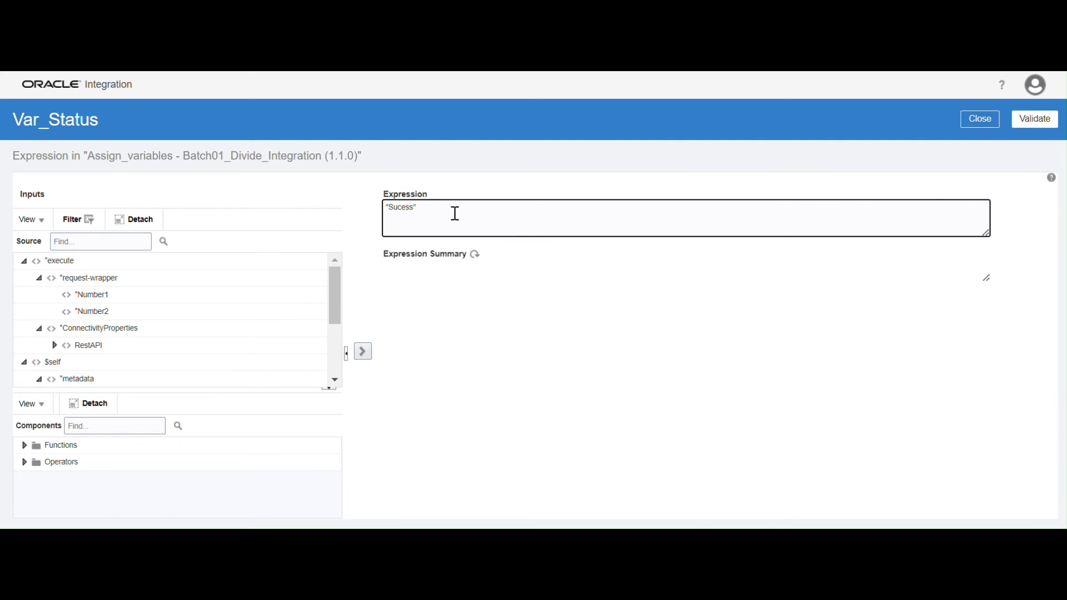
pyautogui.click(1037, 119)
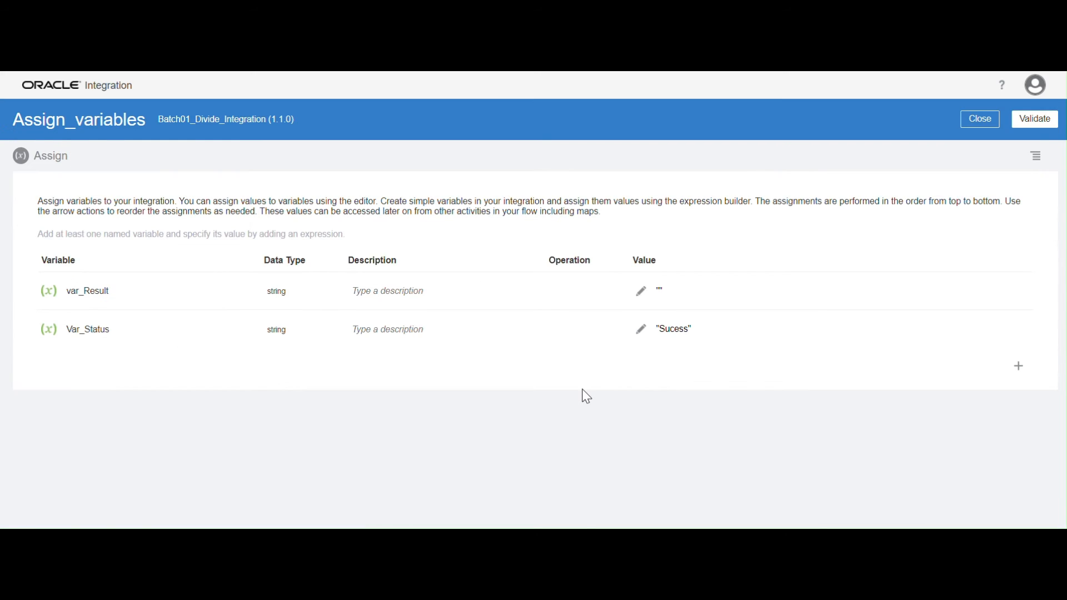
pyautogui.click(1035, 119)
pyautogui.click(980, 142)
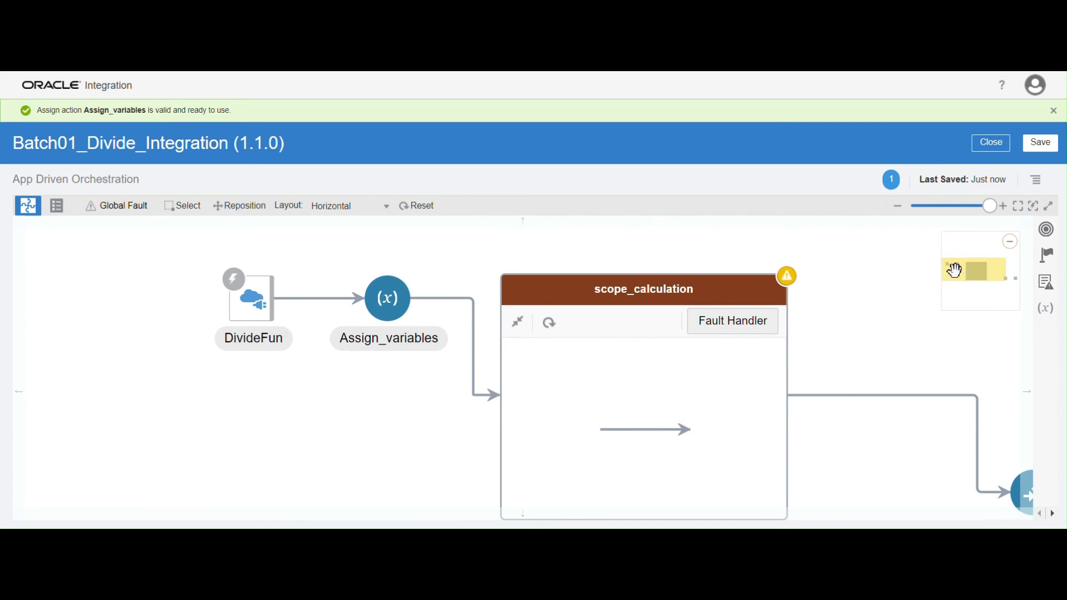
# Place an Assign action inside scope_calculation and try to create it under the name Assign_variables
pyautogui.click(1047, 230)
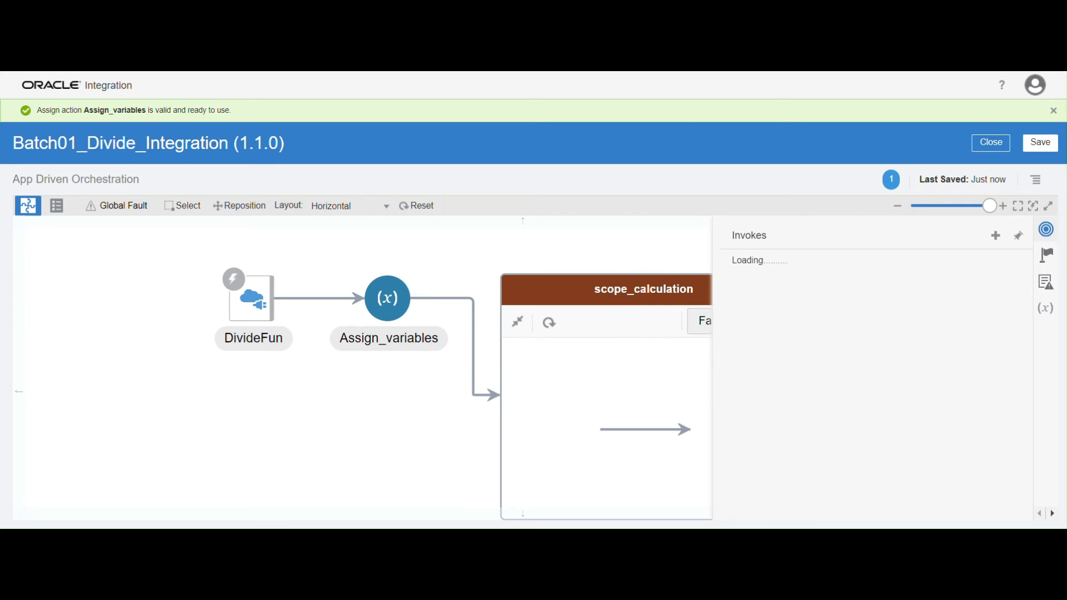
pyautogui.click(1047, 255)
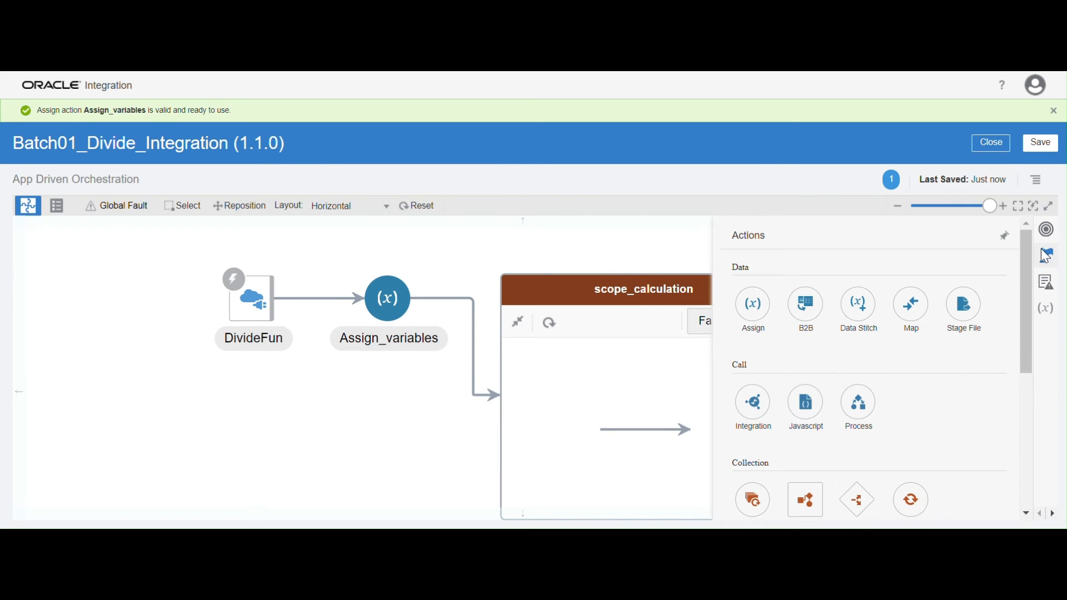
pyautogui.moveTo(774, 327); pyautogui.dragTo(633, 440)
pyautogui.click(516, 307)
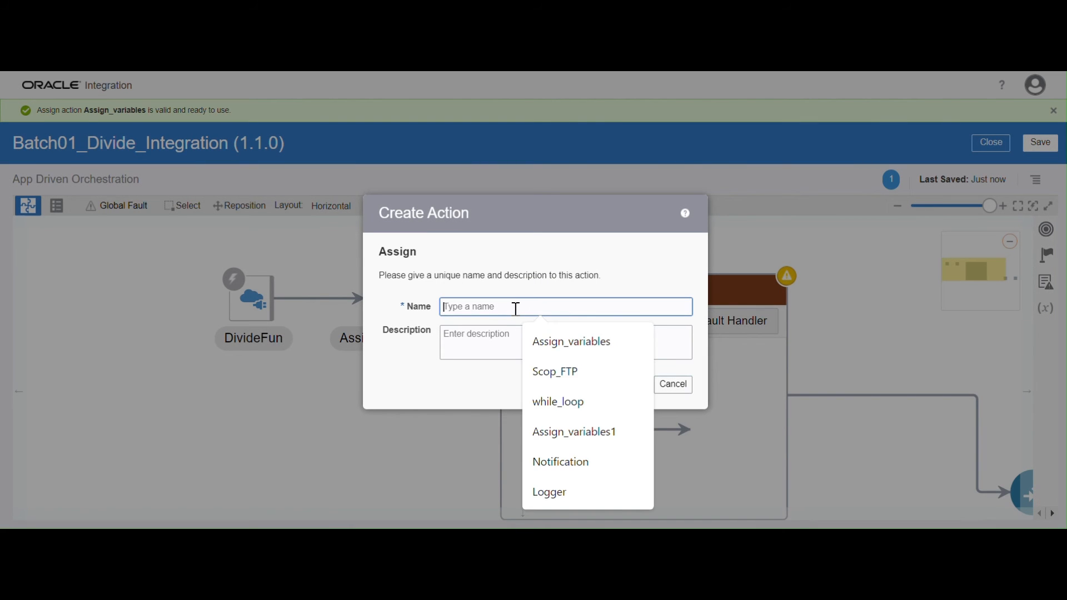
pyautogui.write('as')
pyautogui.click(620, 336)
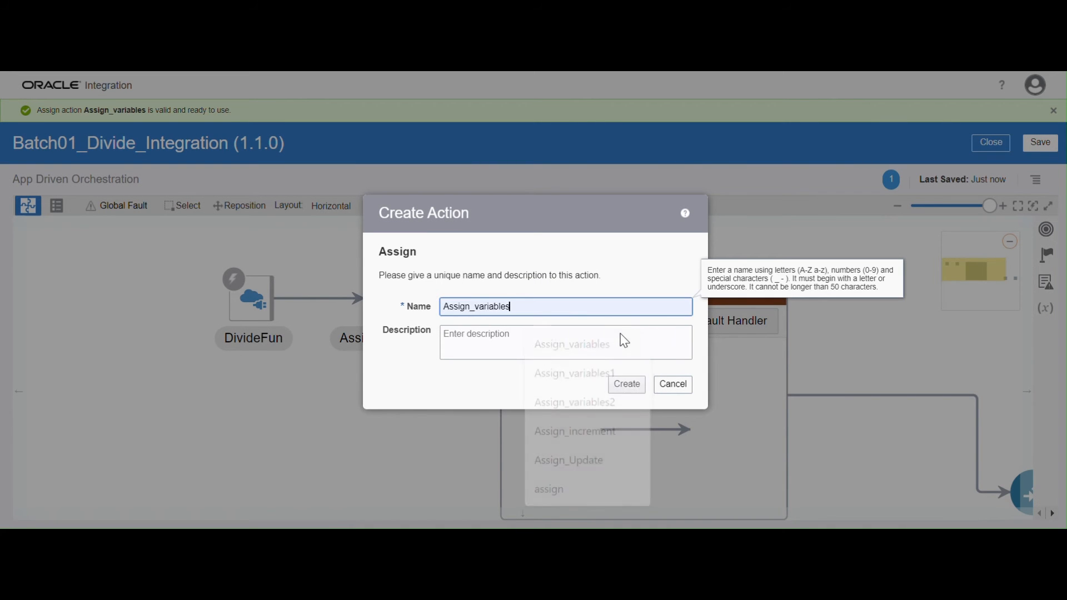
pyautogui.click(625, 389)
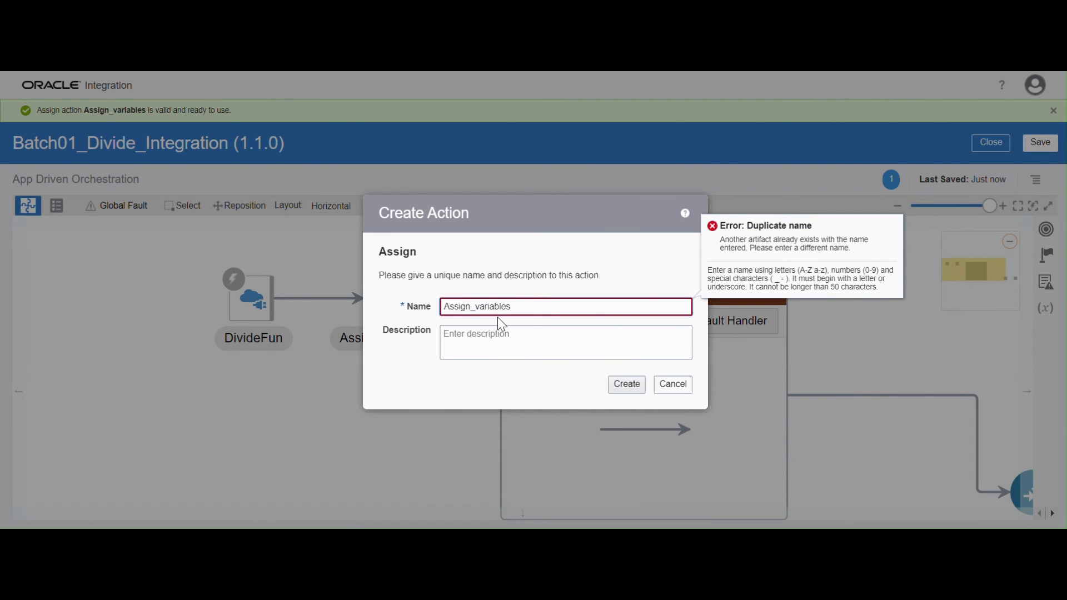
# Change the new Assign action's name to Assign_cal and create it
pyautogui.click(515, 307)
pyautogui.doubleClick(515, 307)
pyautogui.click(477, 307)
pyautogui.moveTo(477, 307); pyautogui.dragTo(547, 305)
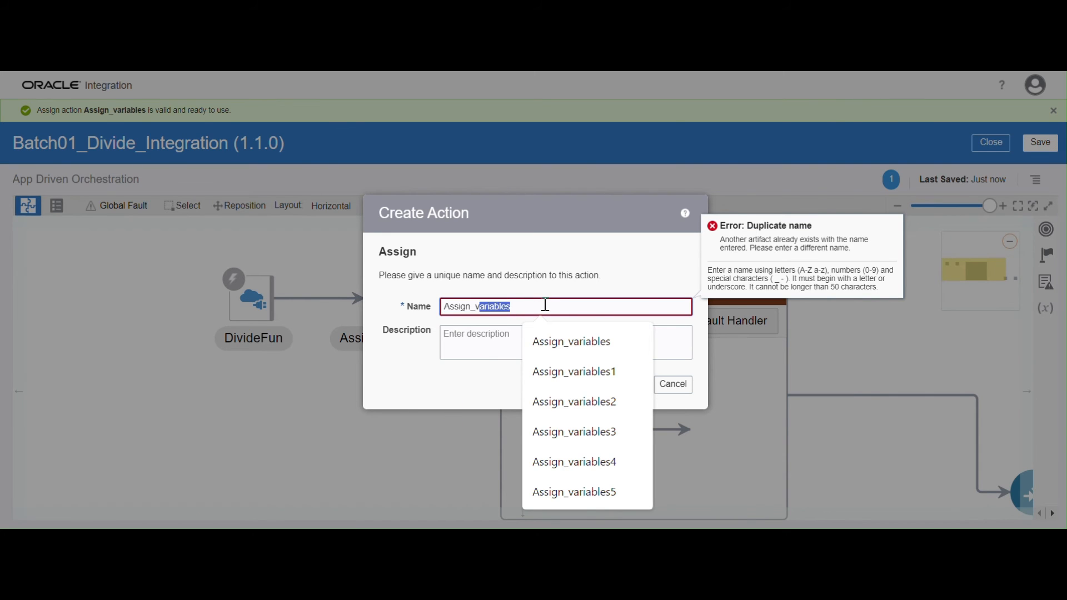
pyautogui.write('vca')
pyautogui.press('BackSpace')
pyautogui.press('BackSpace')
pyautogui.press('BackSpace')
pyautogui.write('ca')
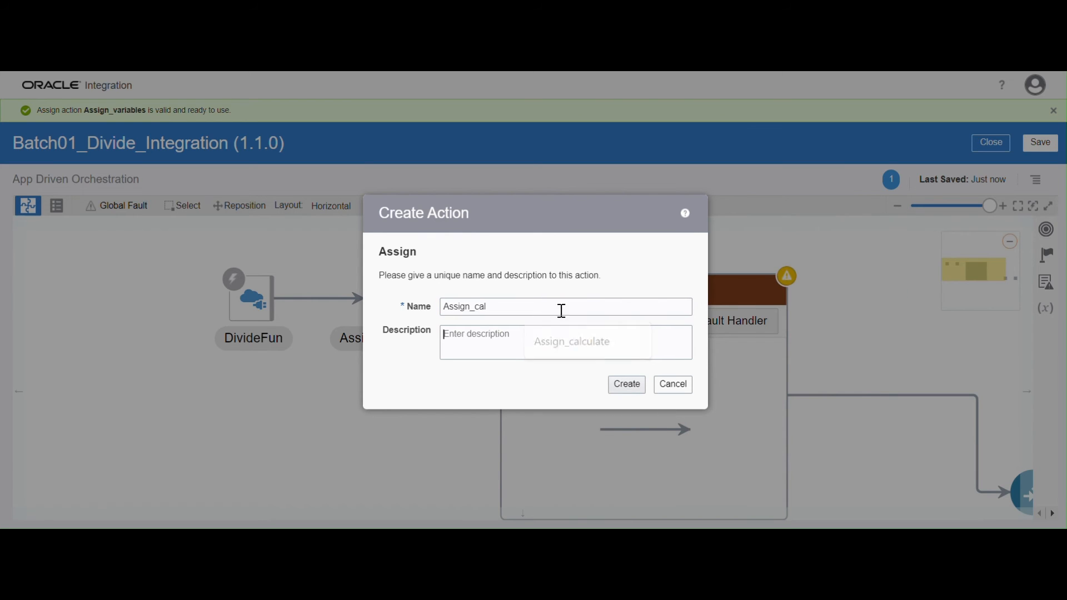
pyautogui.click(634, 386)
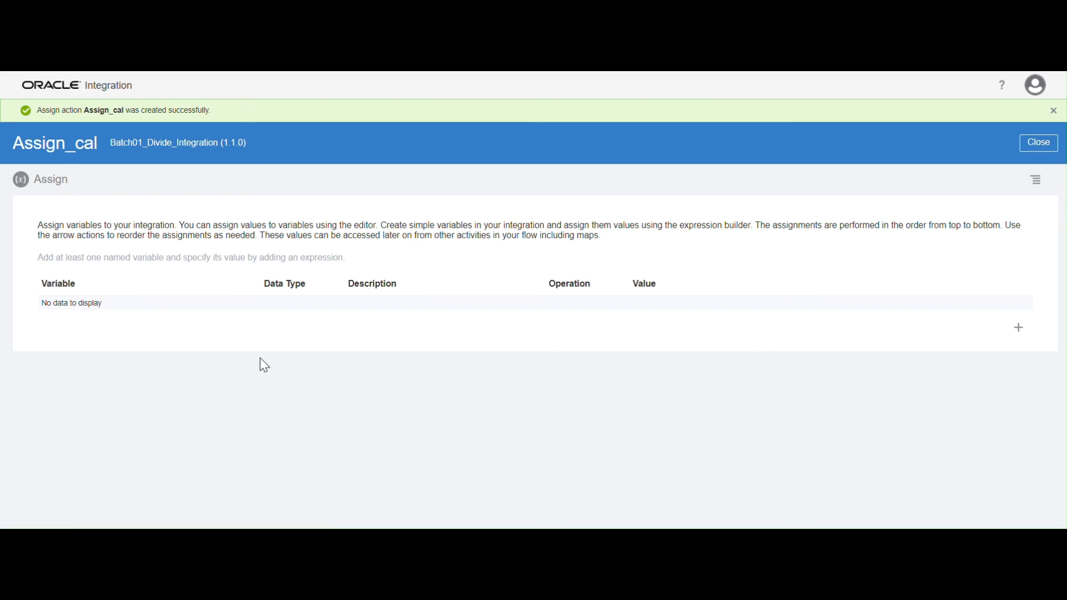
pyautogui.click(1018, 328)
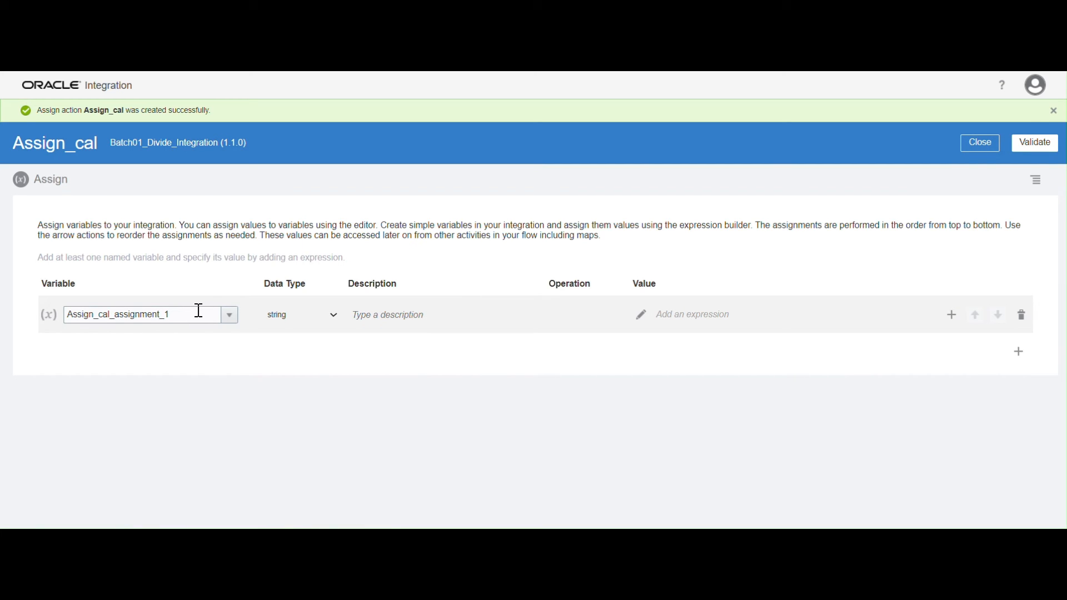
pyautogui.click(230, 315)
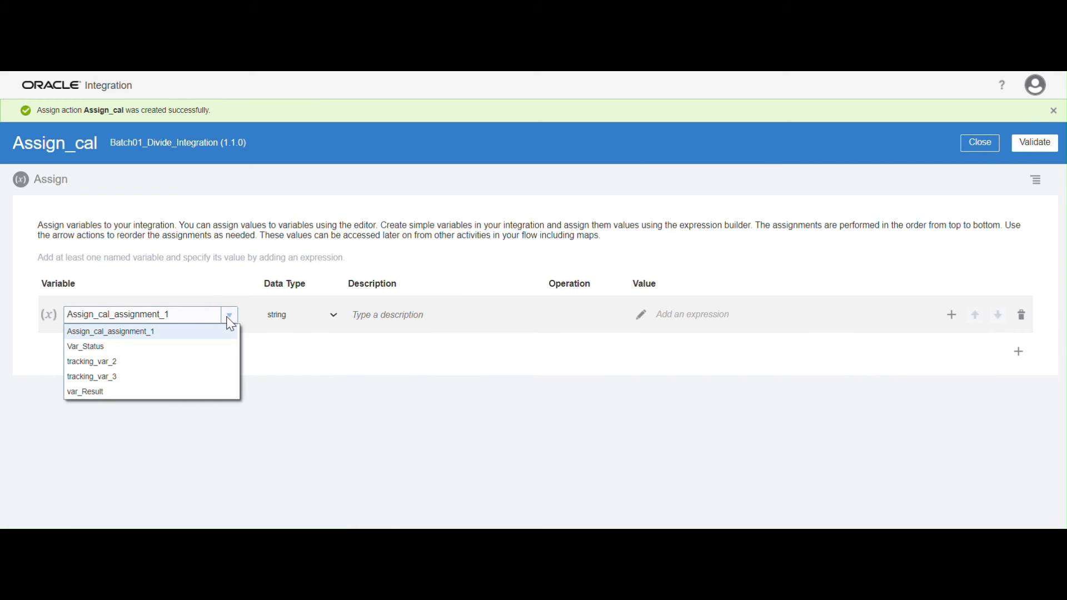
pyautogui.click(129, 382)
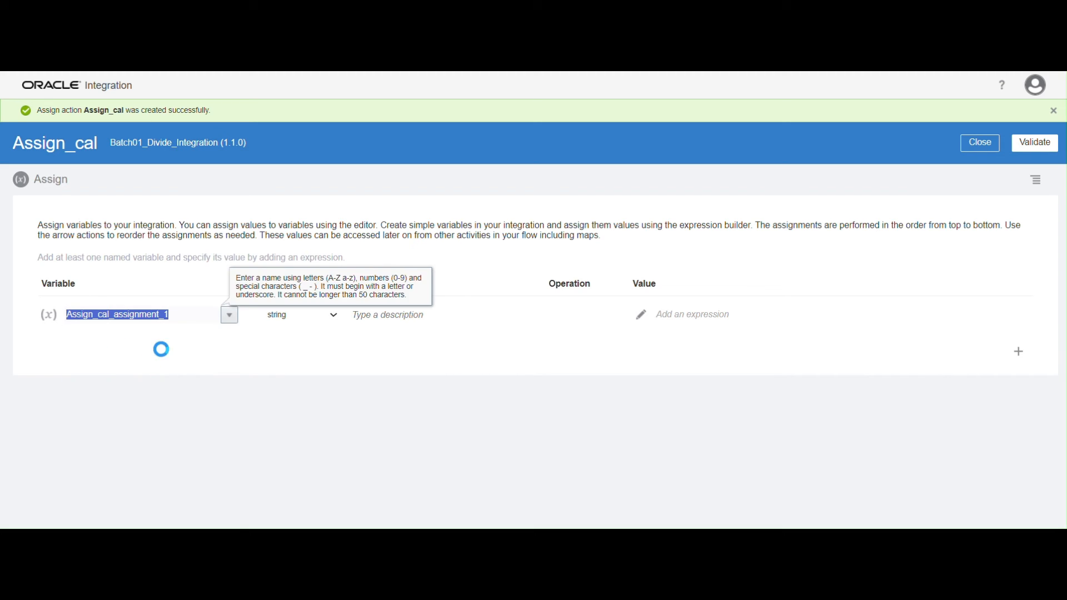
pyautogui.click(221, 316)
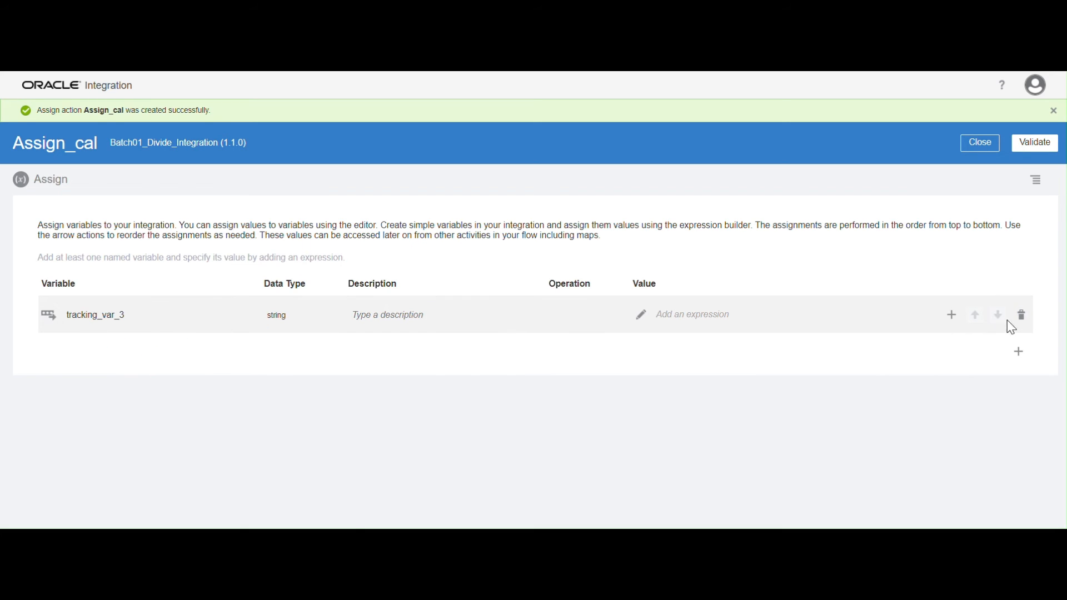
pyautogui.click(1022, 318)
pyautogui.click(633, 362)
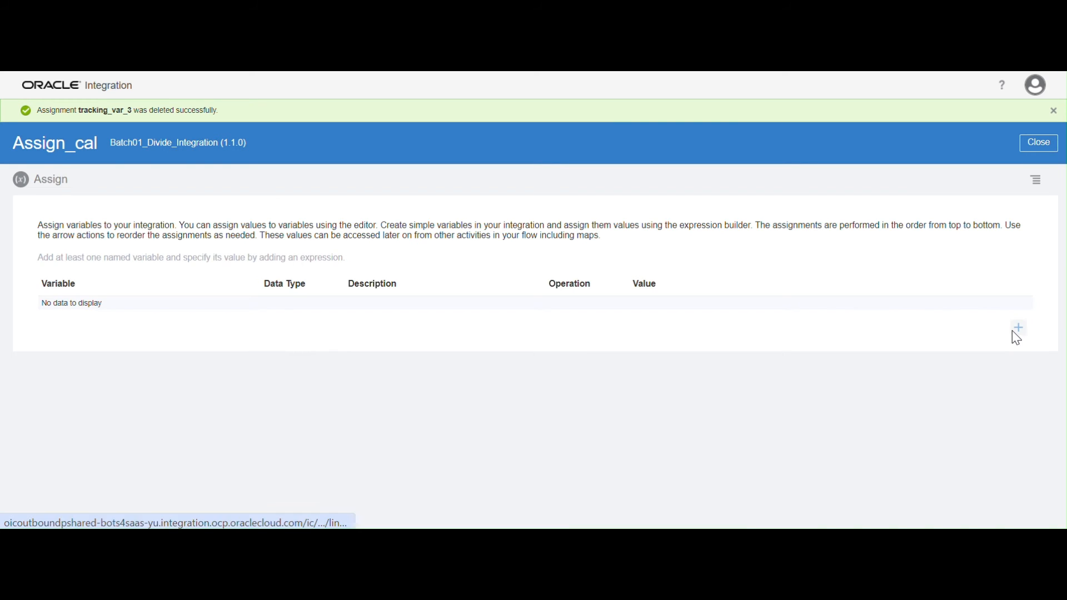
# Add an assignment row to Assign_cal that targets the existing variable var_Result
pyautogui.click(1018, 329)
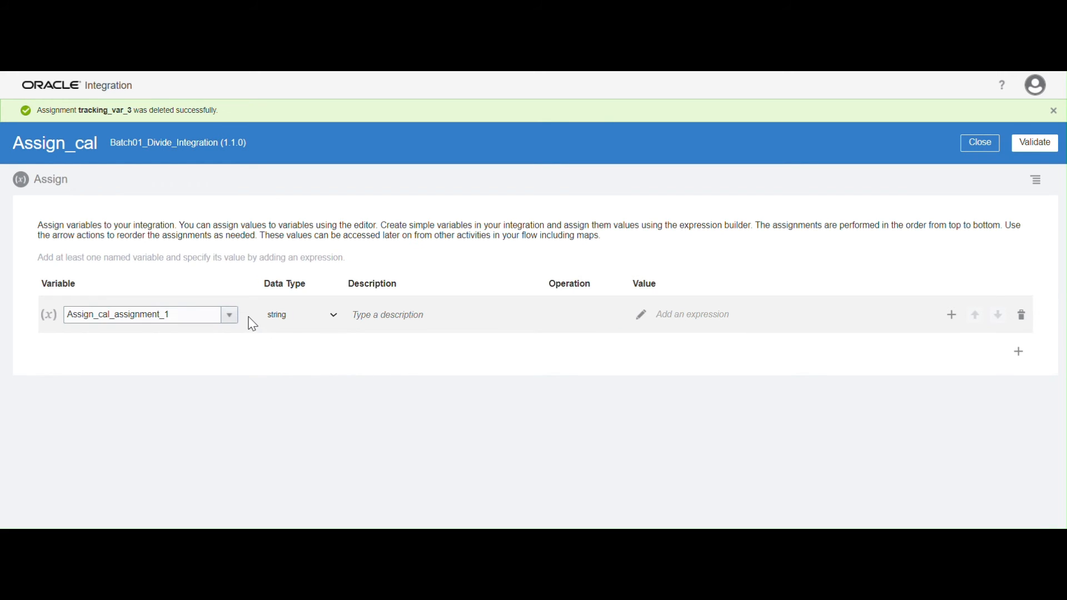
pyautogui.click(233, 313)
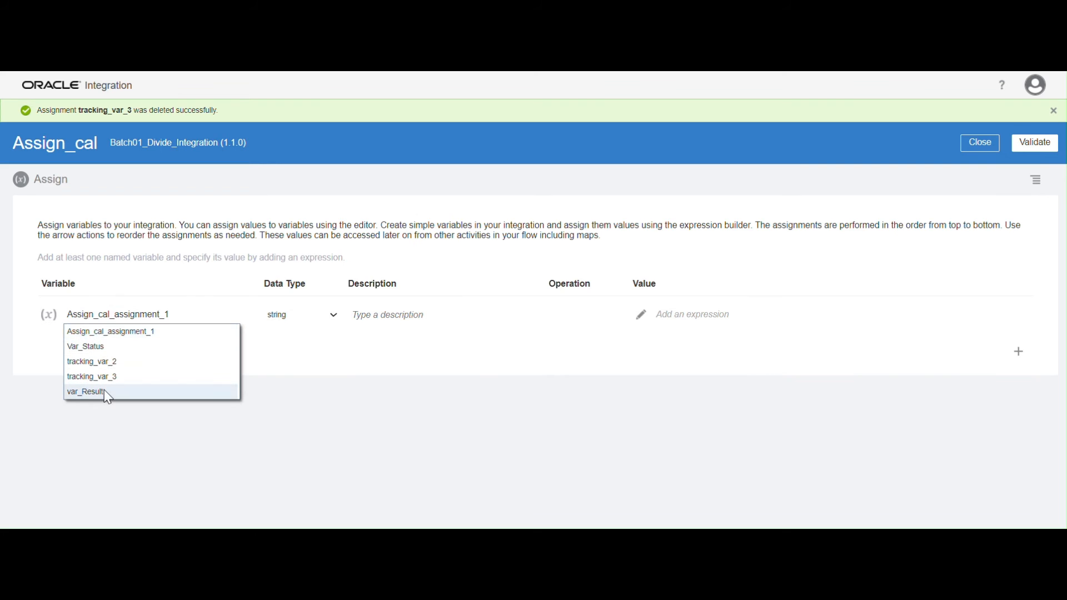
pyautogui.click(94, 392)
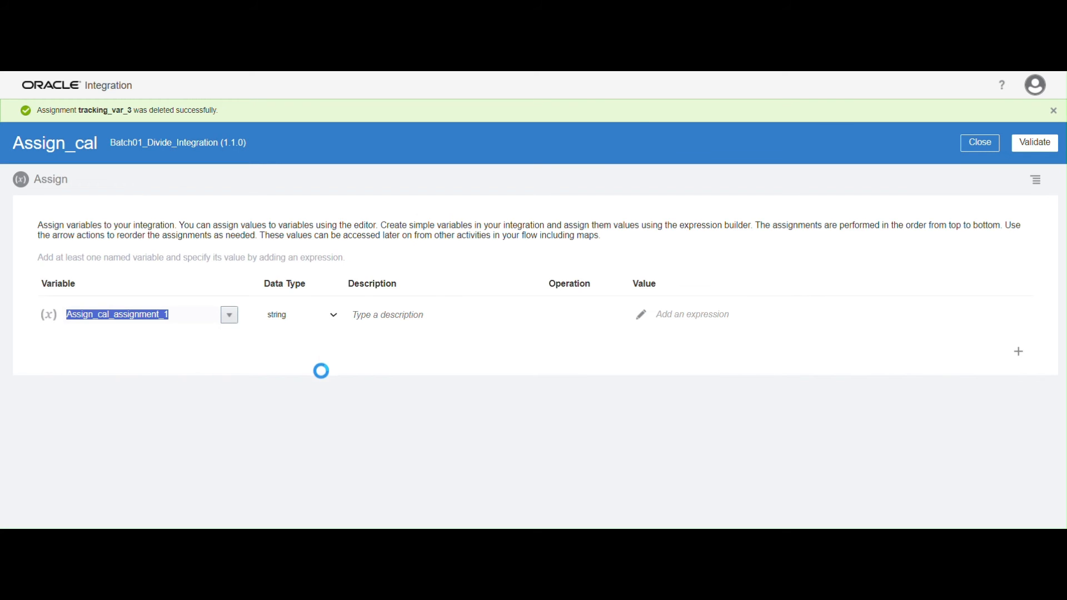
# Find the divide function among the expression components and insert it as the value expression of var_Result
pyautogui.click(642, 317)
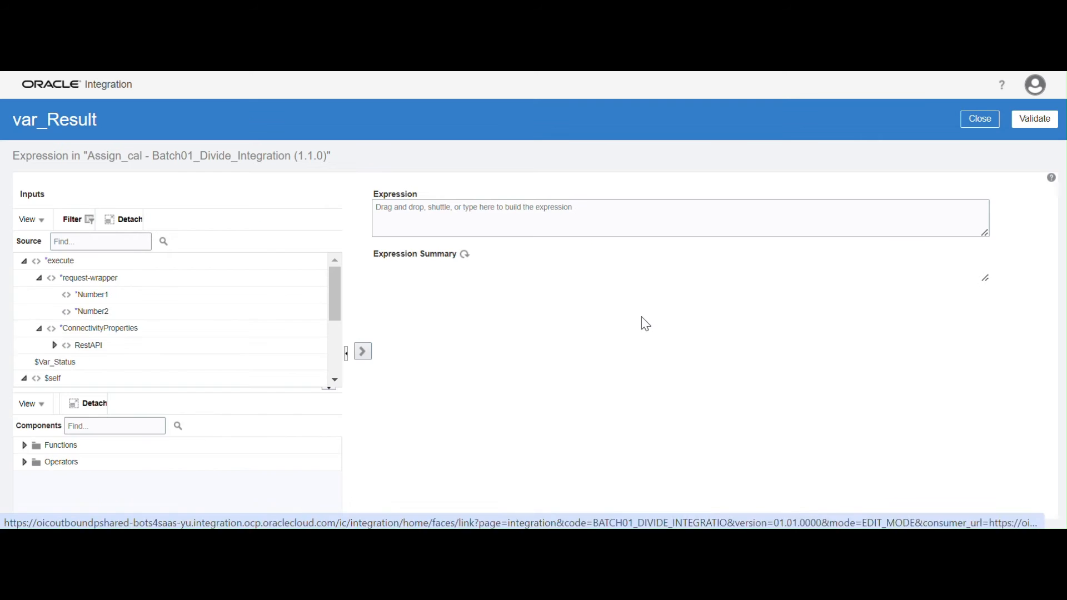
pyautogui.click(461, 218)
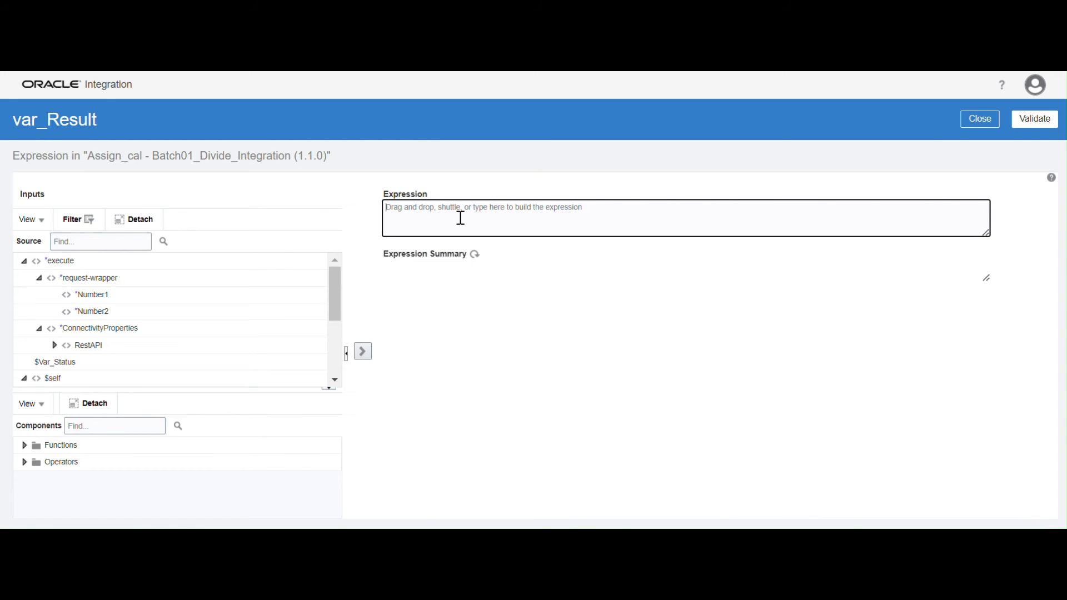
pyautogui.click(100, 428)
pyautogui.write('d')
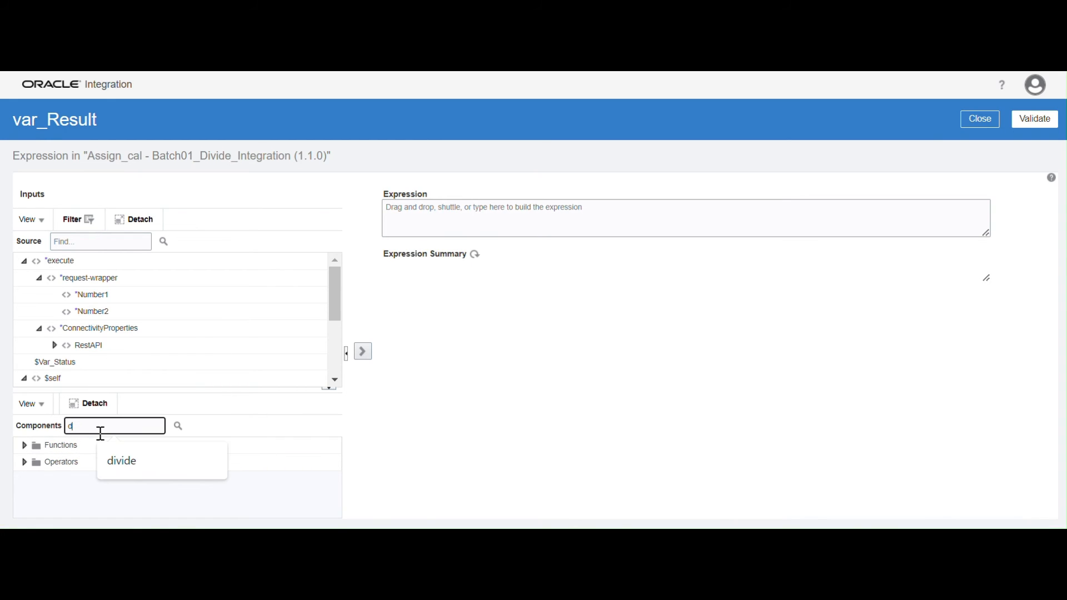
pyautogui.click(120, 462)
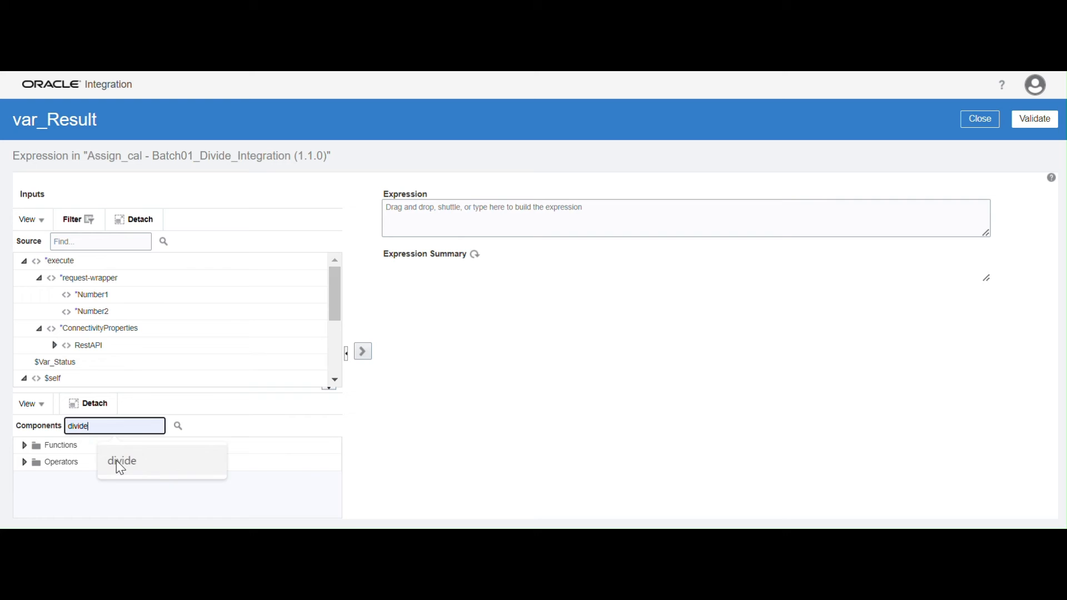
pyautogui.click(177, 428)
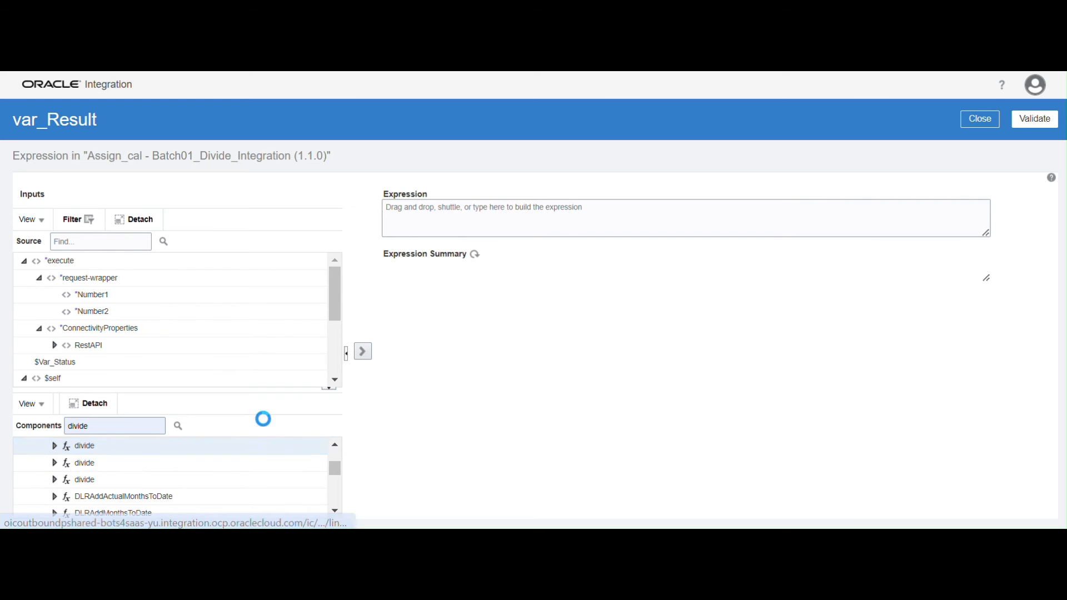
pyautogui.click(362, 351)
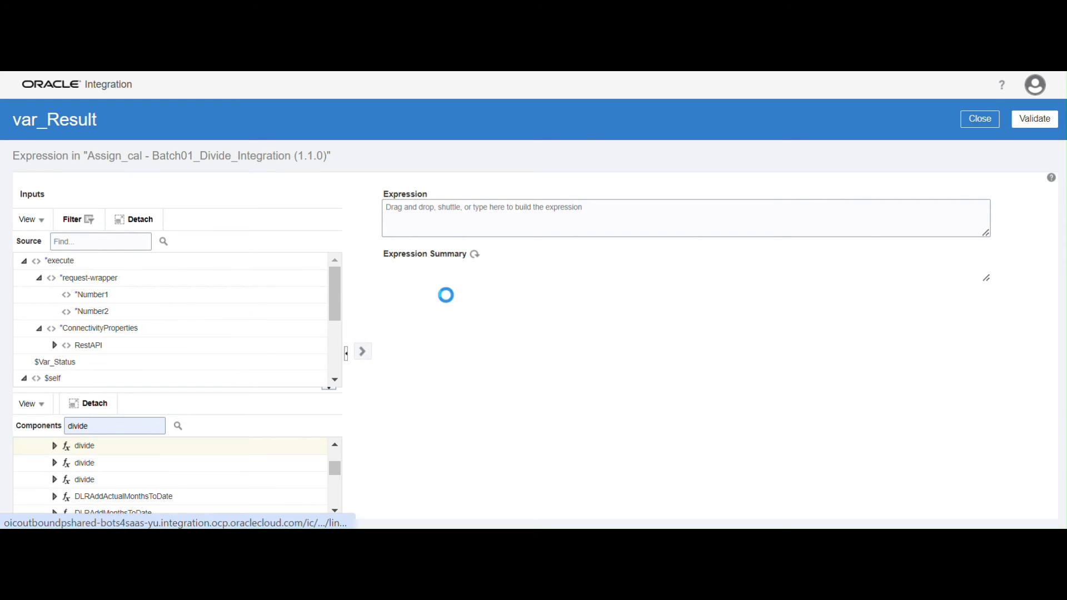
# Replace the divide function's arguments with number(Number1) and number(Number2), using the source fields from request-wrapper
pyautogui.doubleClick(443, 208)
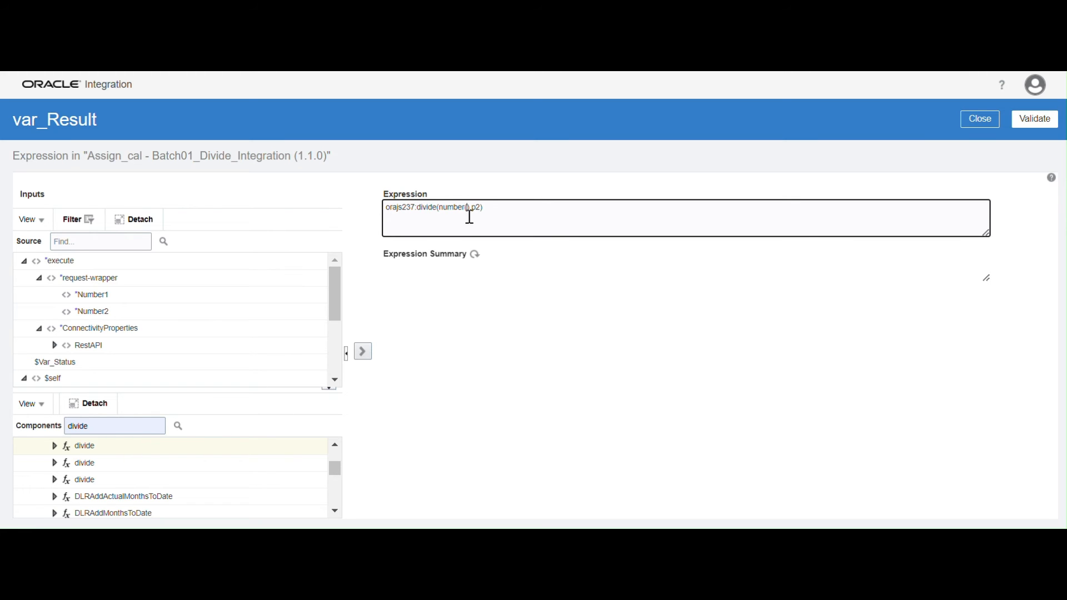
pyautogui.click(67, 294)
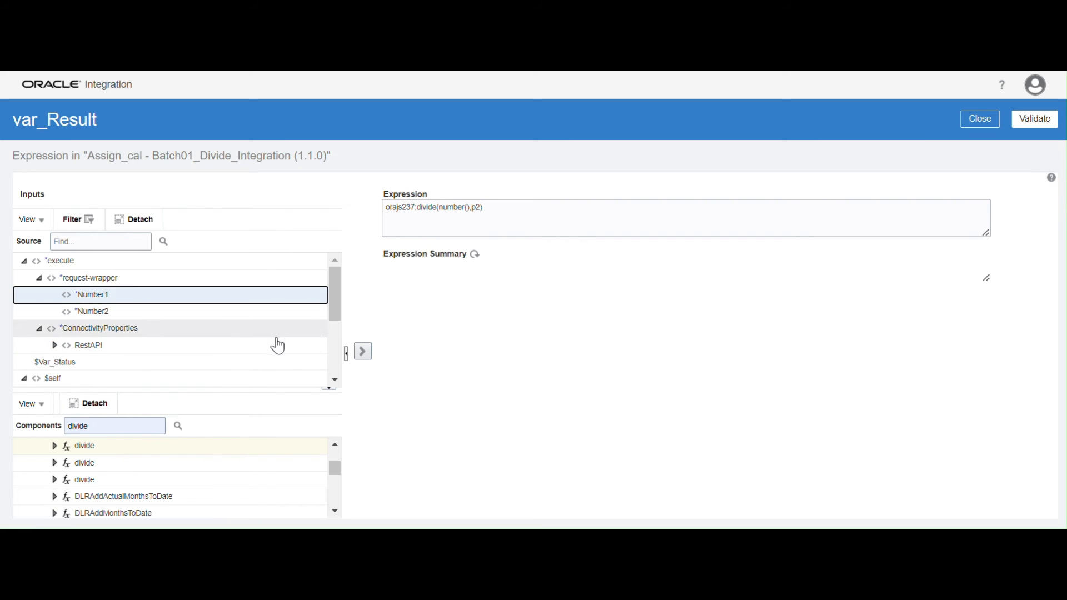
pyautogui.click(362, 352)
pyautogui.doubleClick(683, 211)
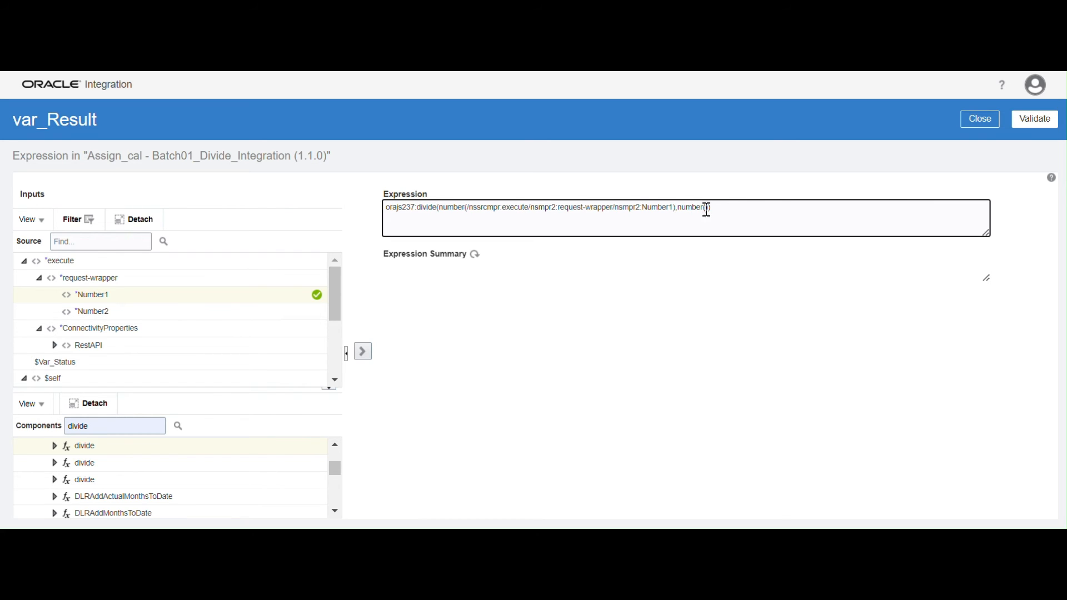
pyautogui.click(58, 310)
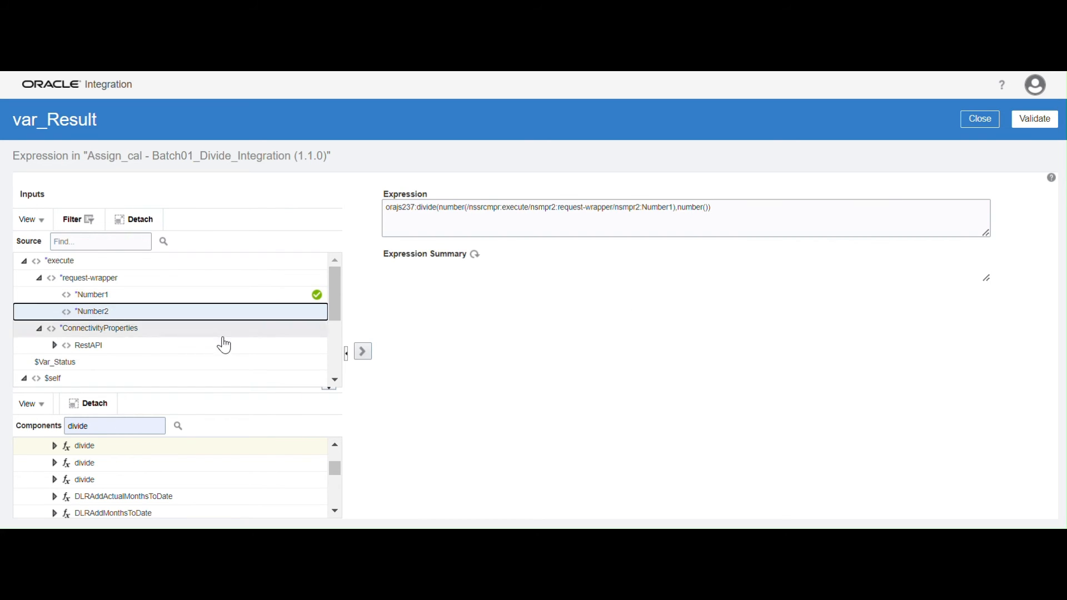
pyautogui.click(363, 352)
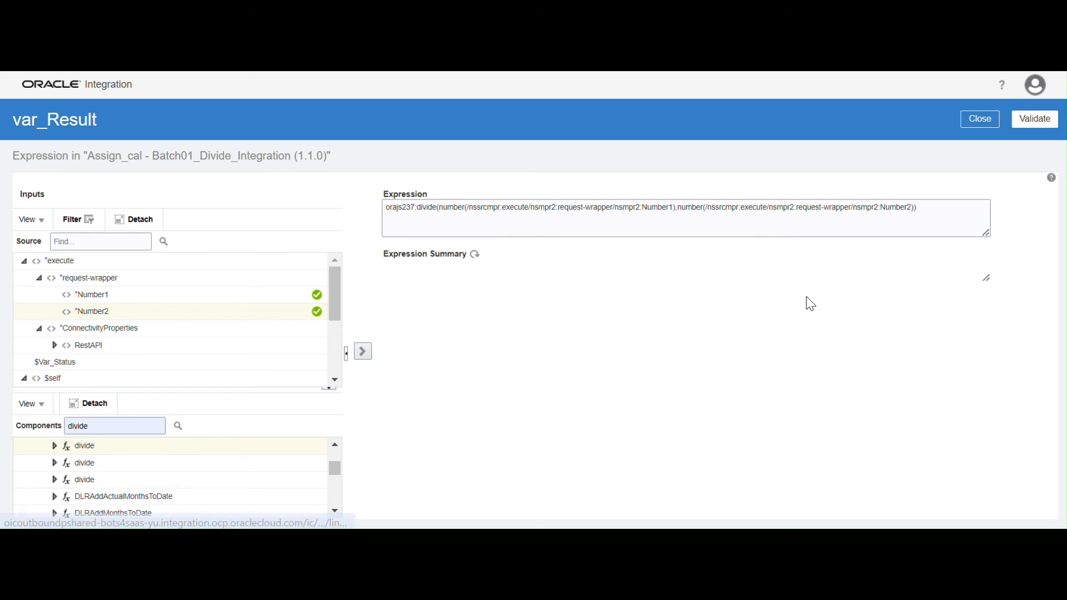
# Validate and close the var_Result expression and the Assign_cal action
pyautogui.click(1035, 119)
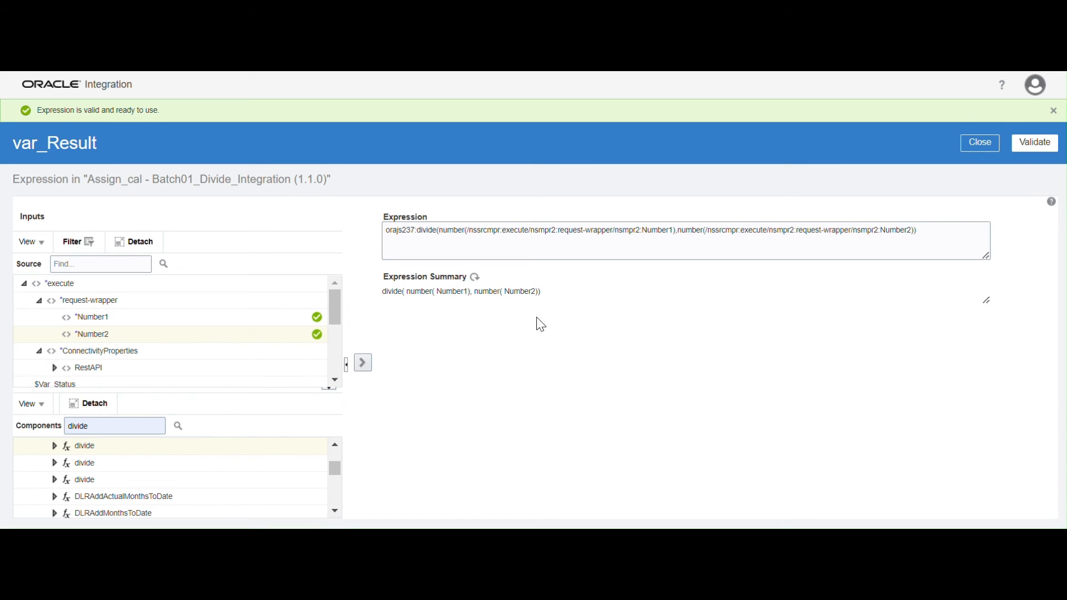
pyautogui.click(980, 143)
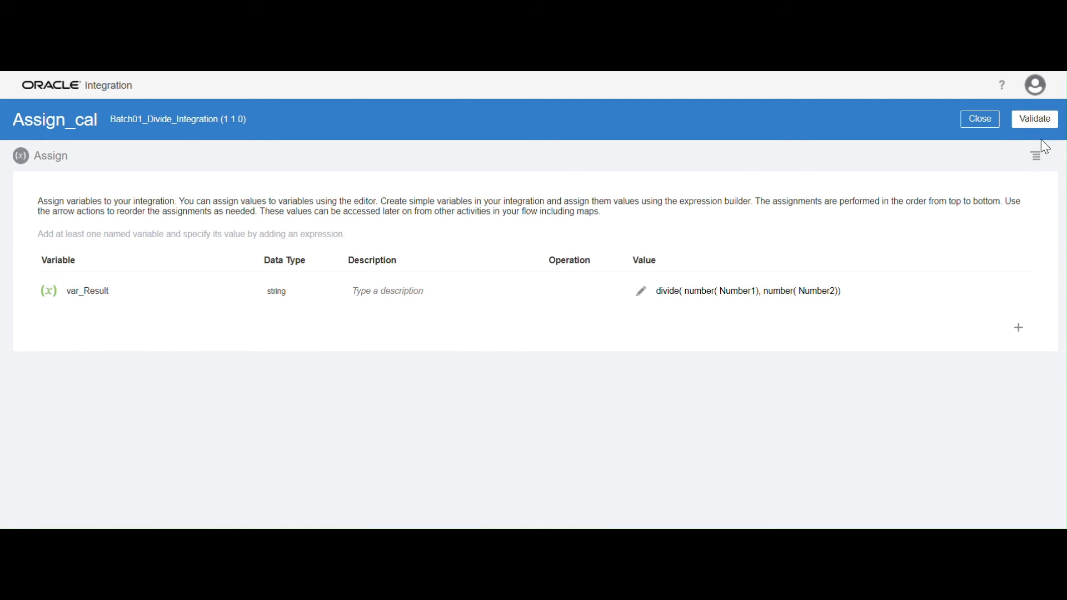
pyautogui.click(1035, 119)
pyautogui.click(985, 143)
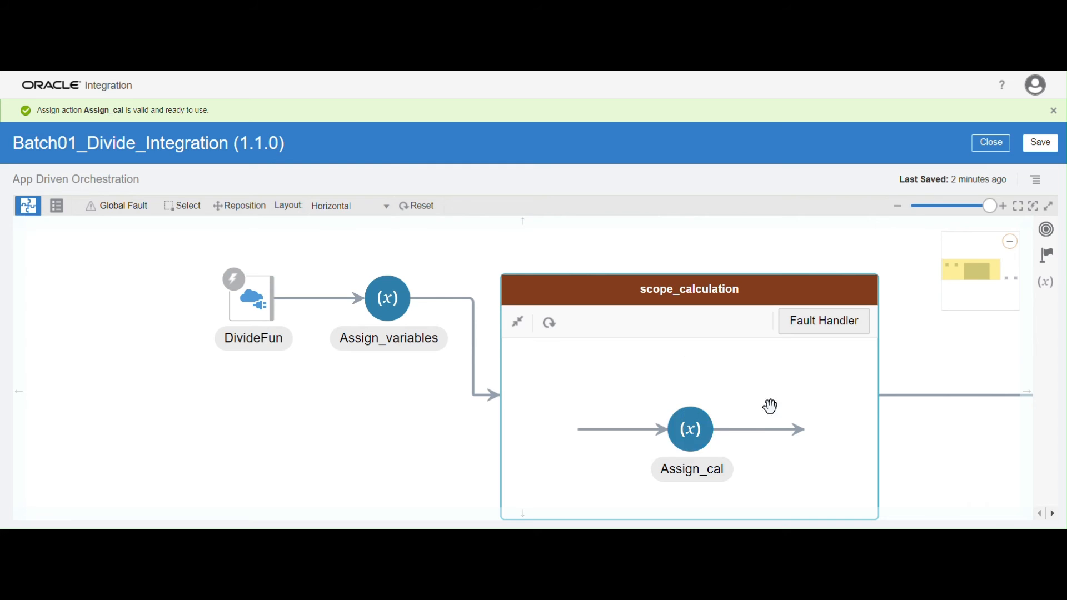
# Open the Default Handler among the fault handlers of scope_calculation
pyautogui.moveTo(479, 250); pyautogui.dragTo(436, 231)
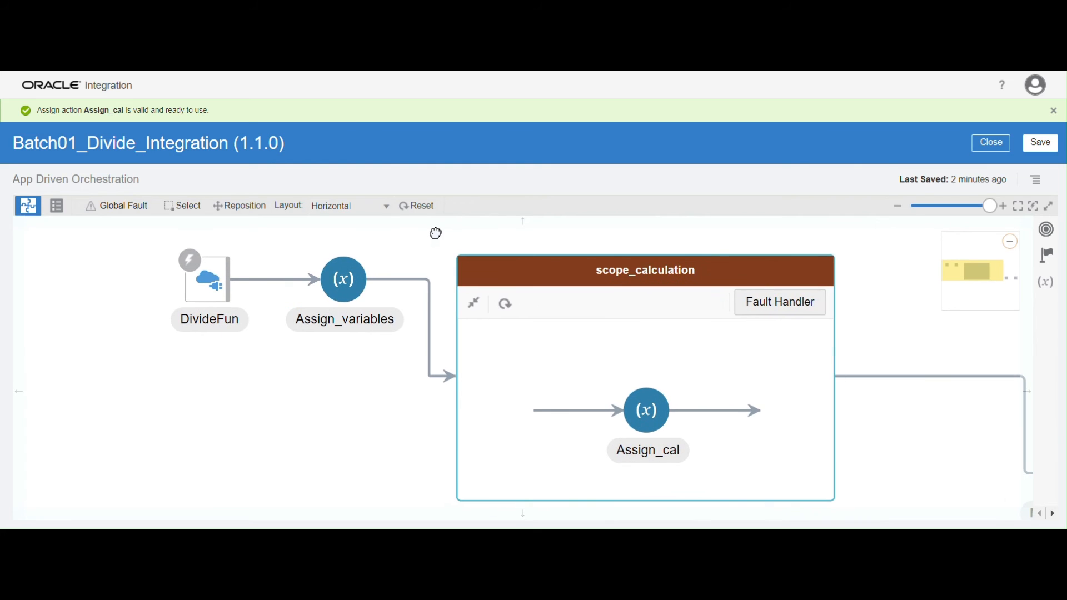
pyautogui.click(776, 318)
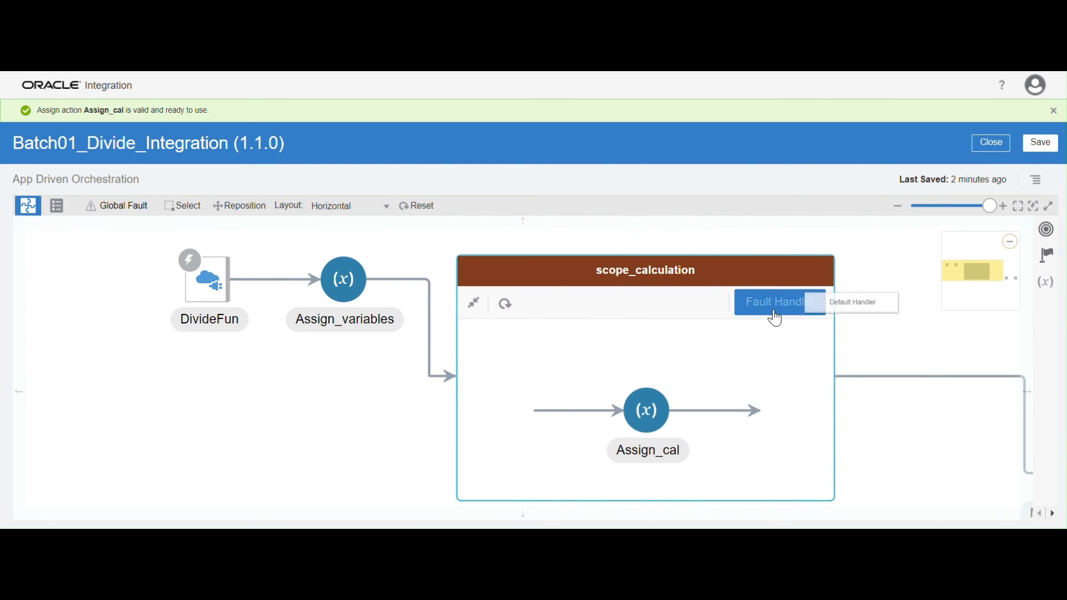
pyautogui.click(877, 307)
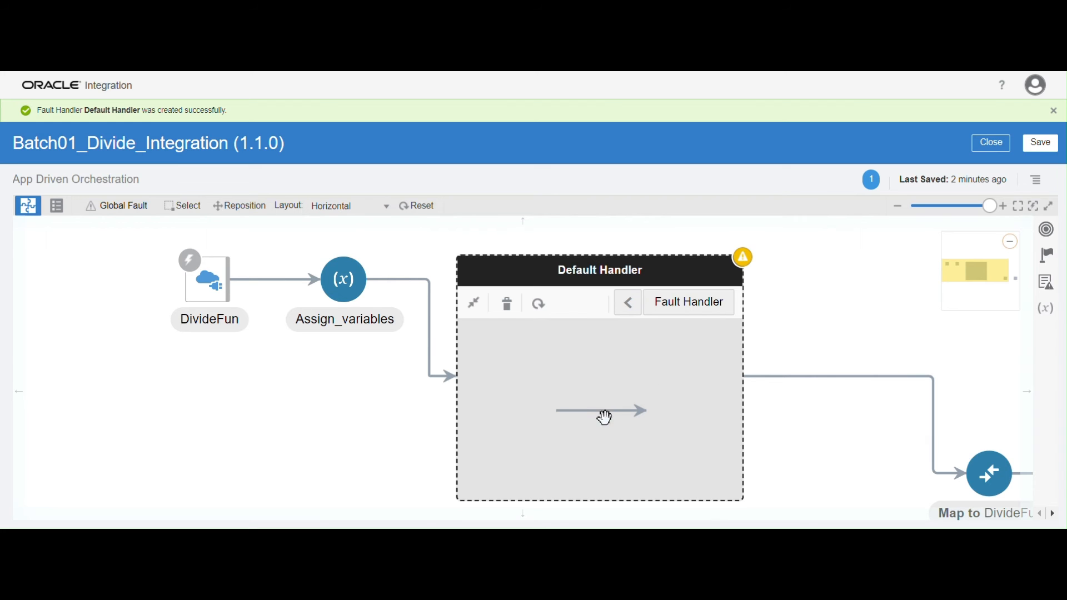
# Add an Assign action named assign_Exception to the Default Handler of scope_calculation
pyautogui.click(1048, 257)
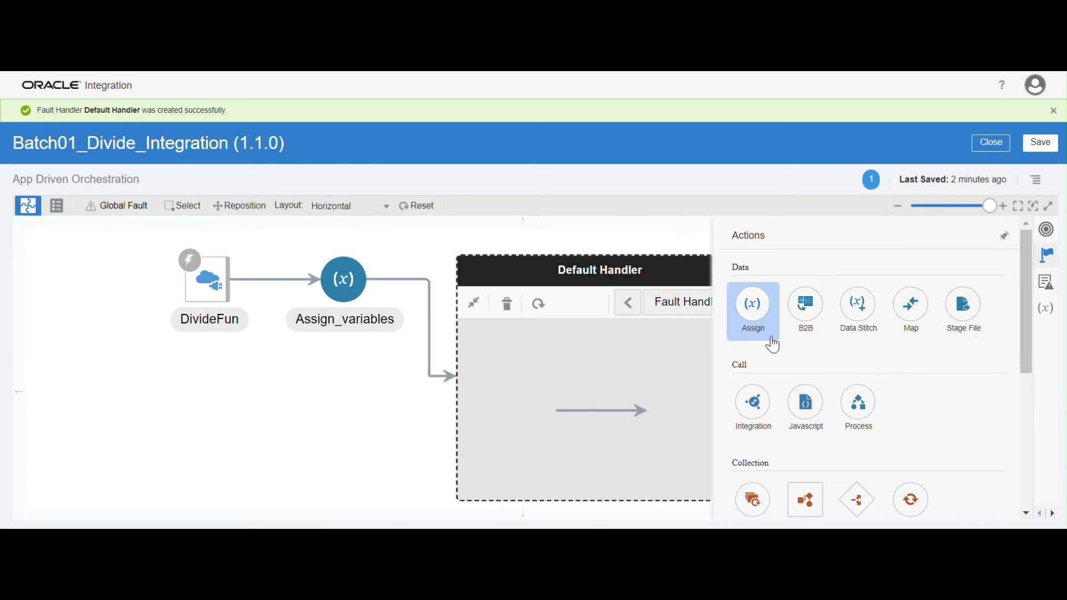
pyautogui.moveTo(756, 306); pyautogui.dragTo(568, 375)
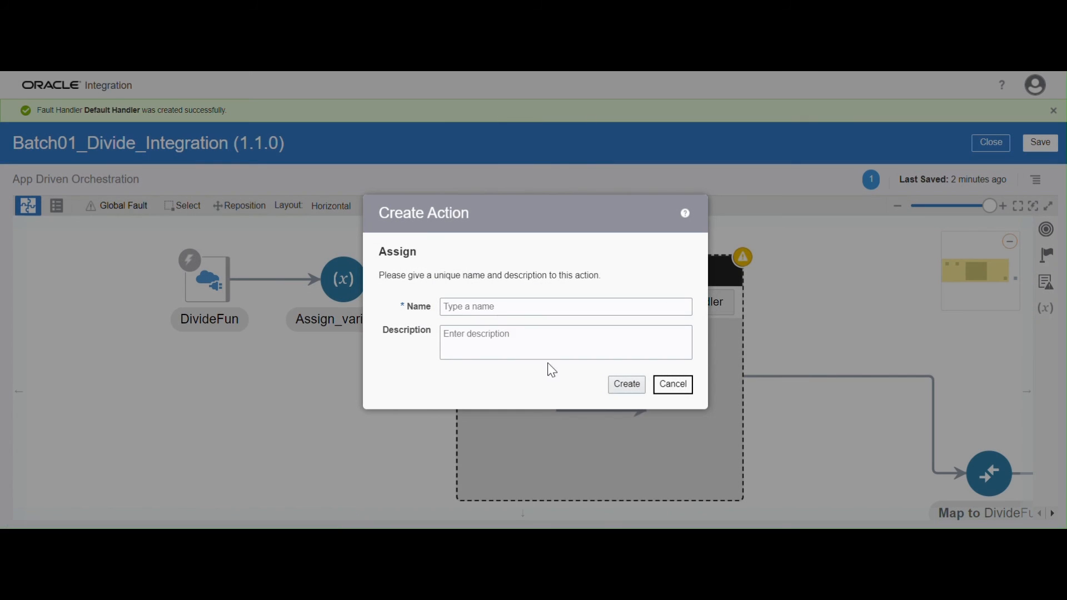
pyautogui.click(495, 307)
pyautogui.write('assin')
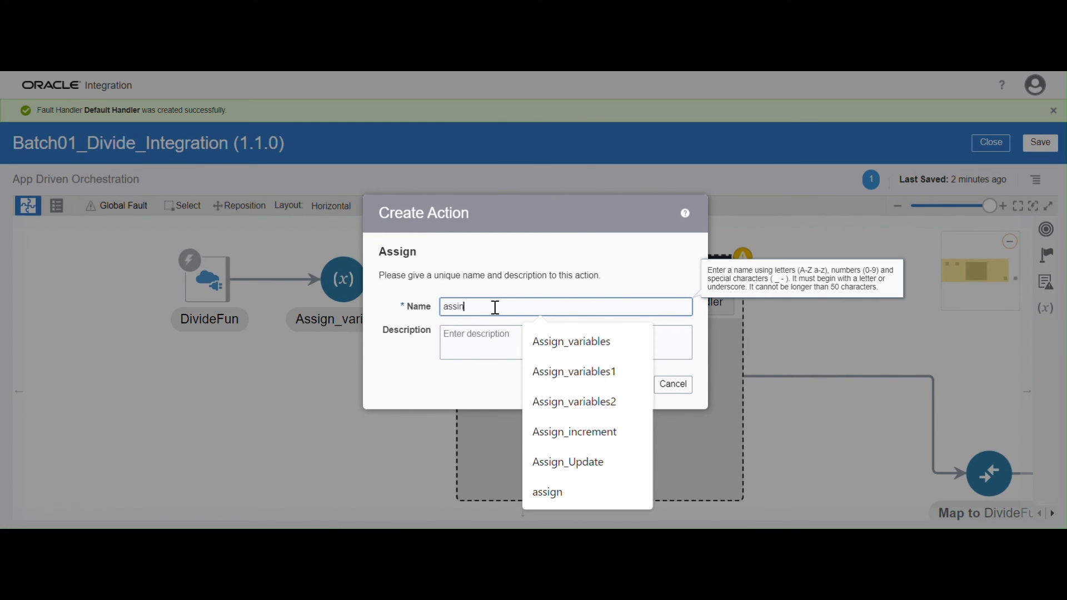
pyautogui.write('g')
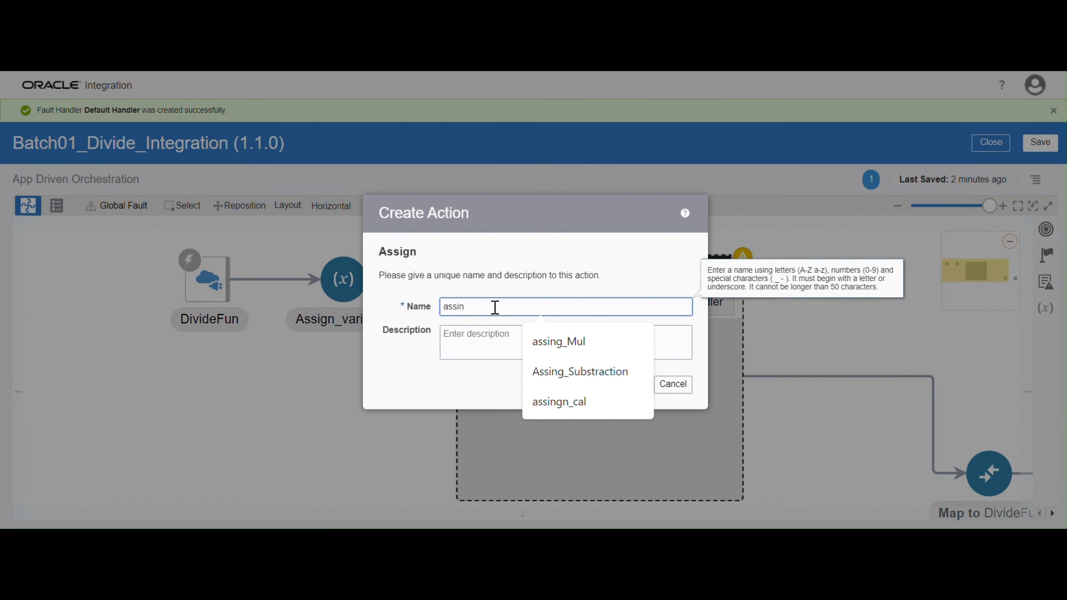
pyautogui.press('BackSpace')
pyautogui.press('BackSpace')
pyautogui.write('ign')
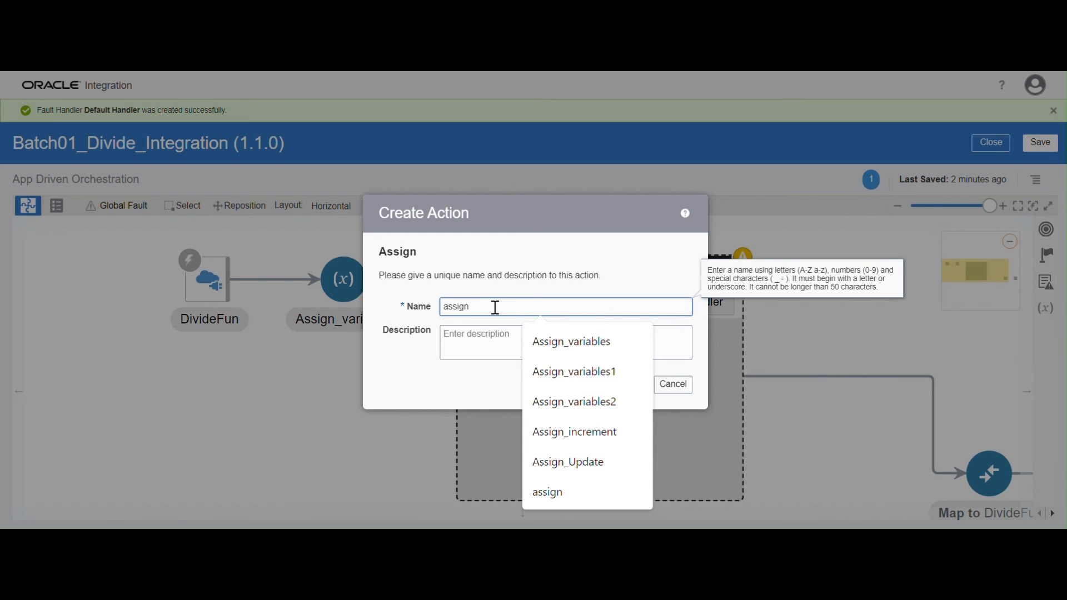
pyautogui.write('_Exception')
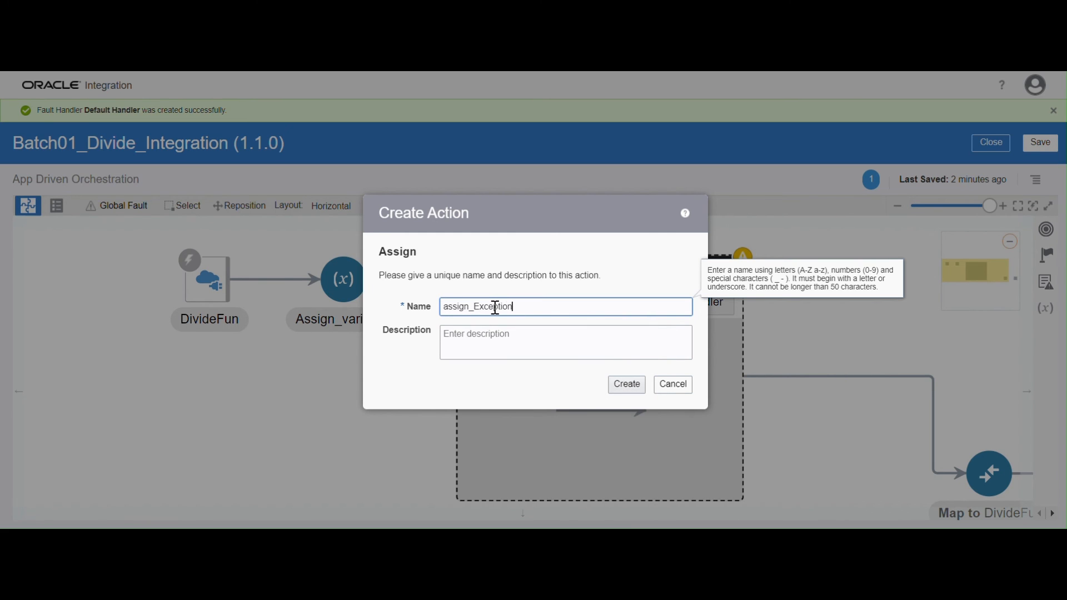
pyautogui.click(626, 384)
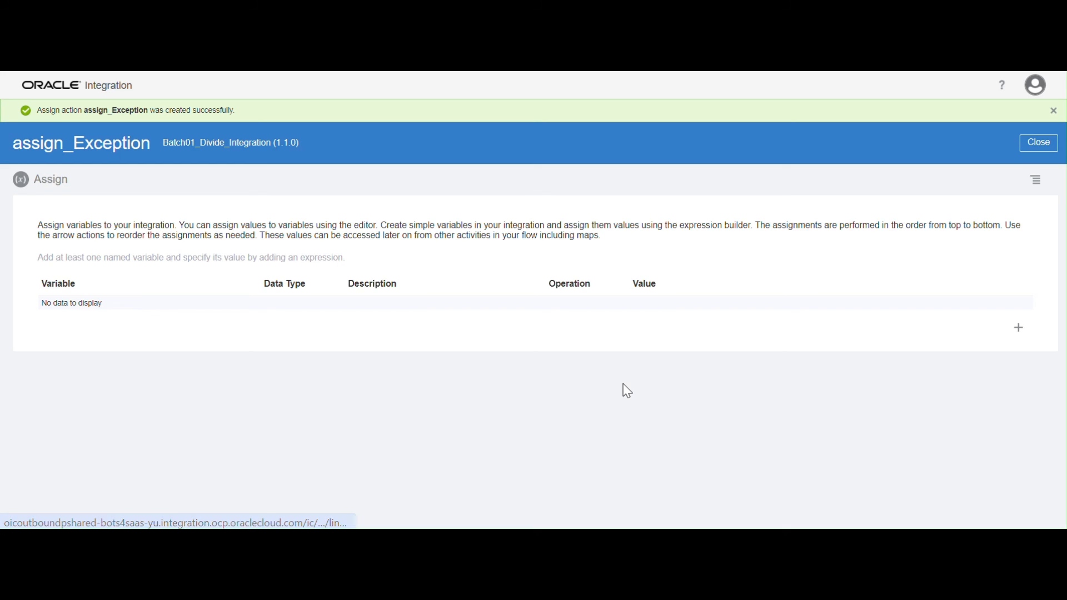
# Add a var_Result assignment to assign_Exception with the expression 0, then validate and close the expression
pyautogui.click(1019, 328)
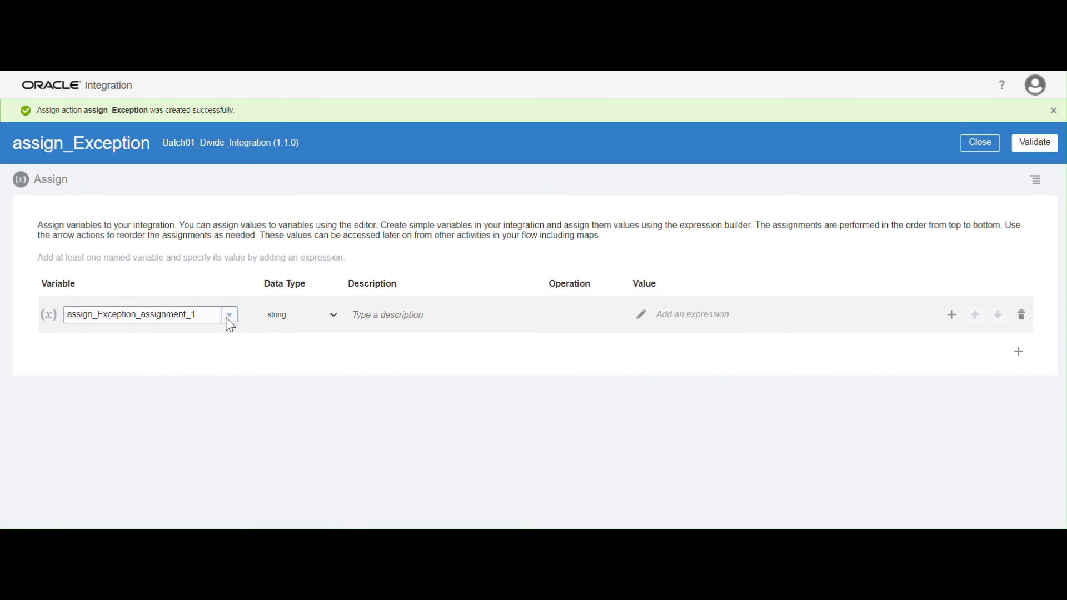
pyautogui.click(229, 316)
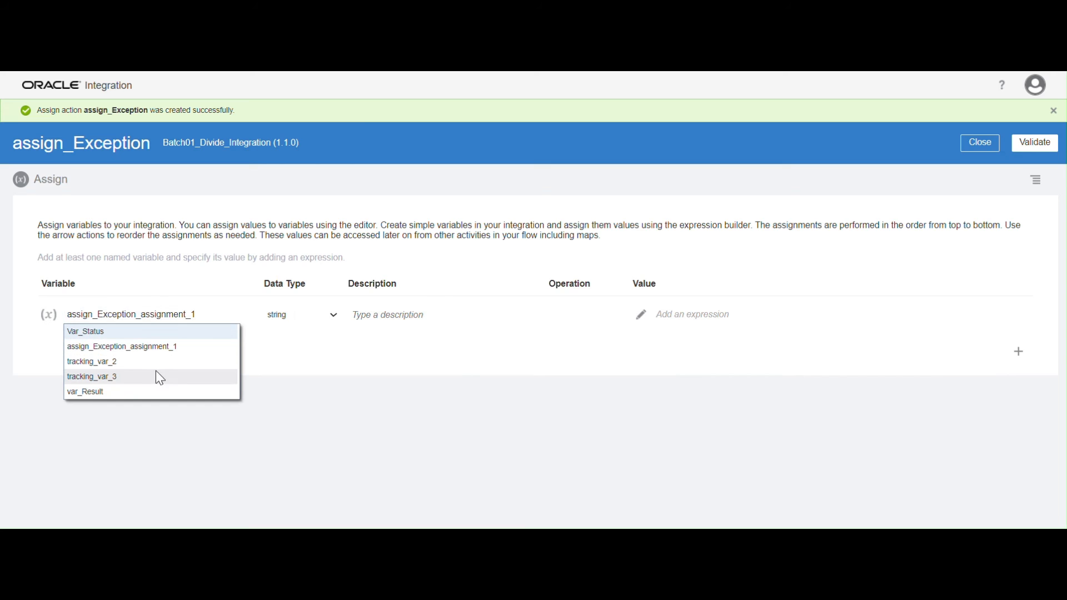
pyautogui.click(107, 389)
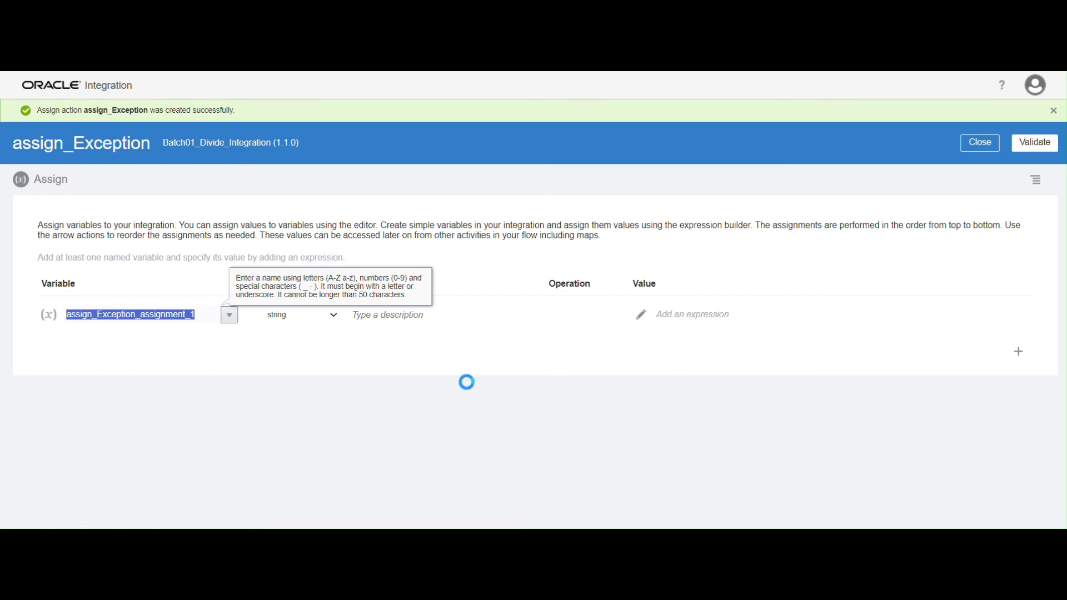
pyautogui.click(644, 316)
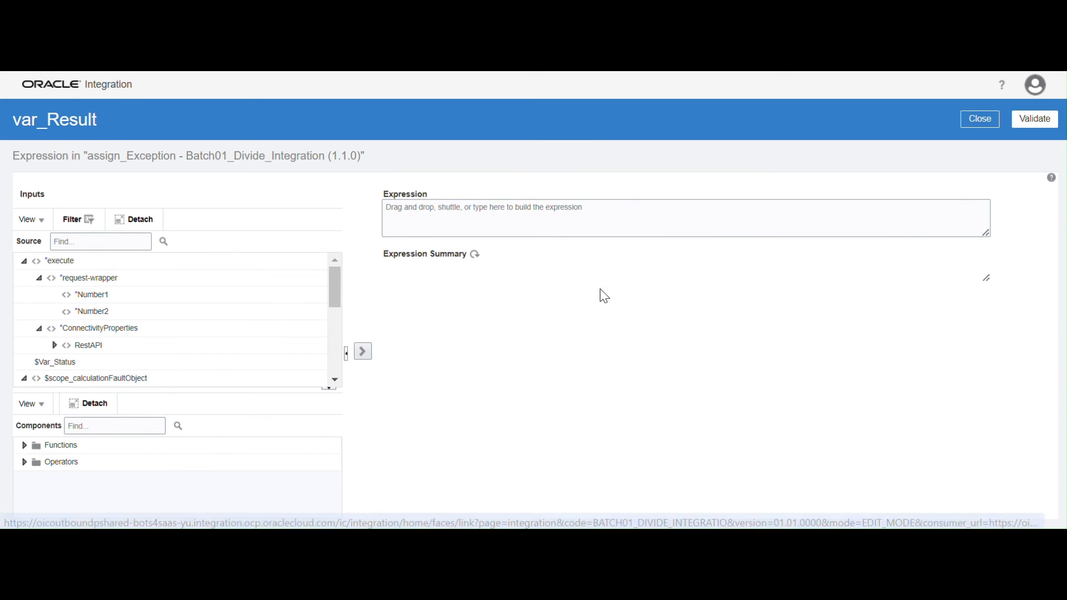
pyautogui.click(527, 221)
pyautogui.write('0')
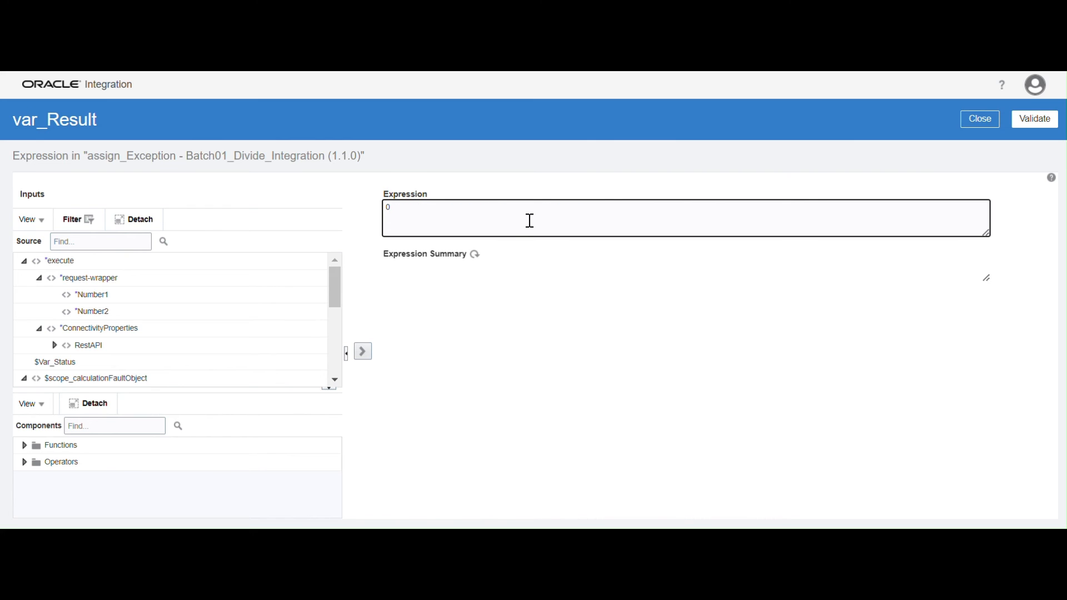
pyautogui.press('BackSpace')
pyautogui.write('0')
pyautogui.click(1027, 124)
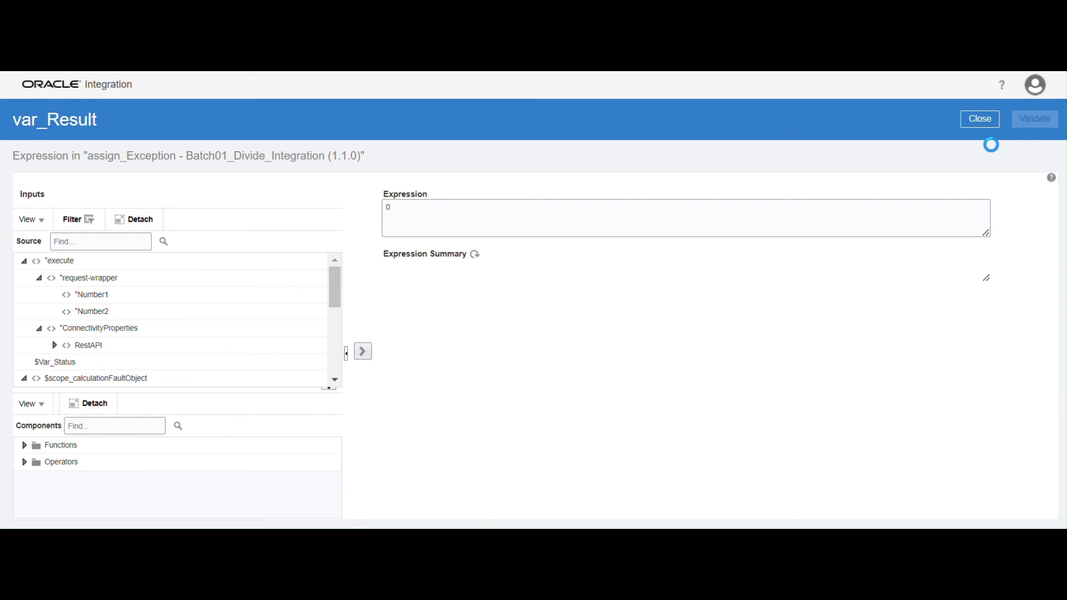
pyautogui.click(979, 146)
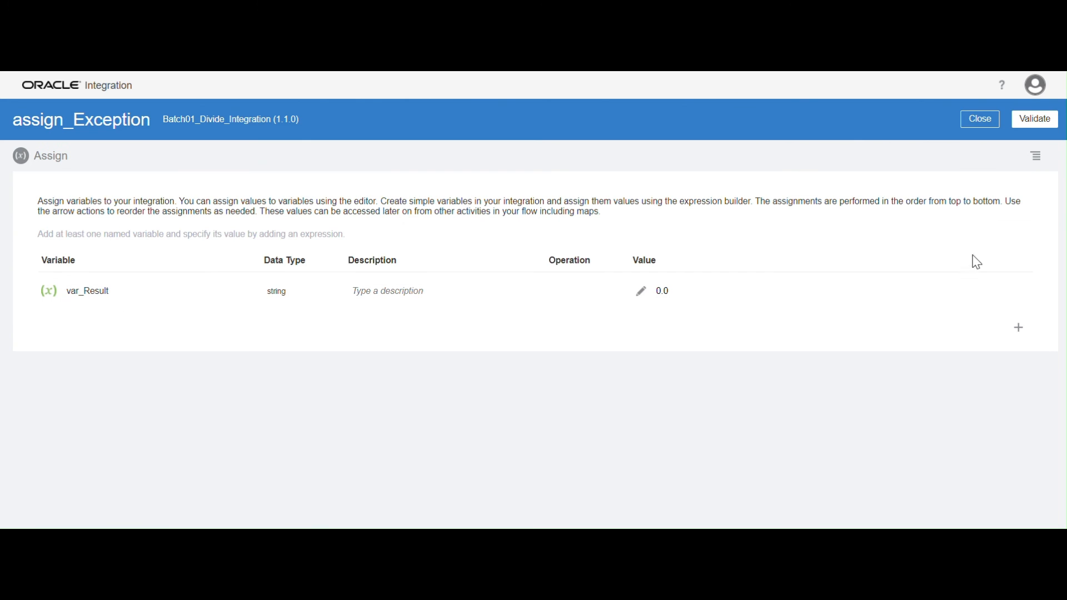
# Add a Var_Status assignment to assign_Exception with the expression "Error Generated", then validate and close the expression
pyautogui.click(1020, 333)
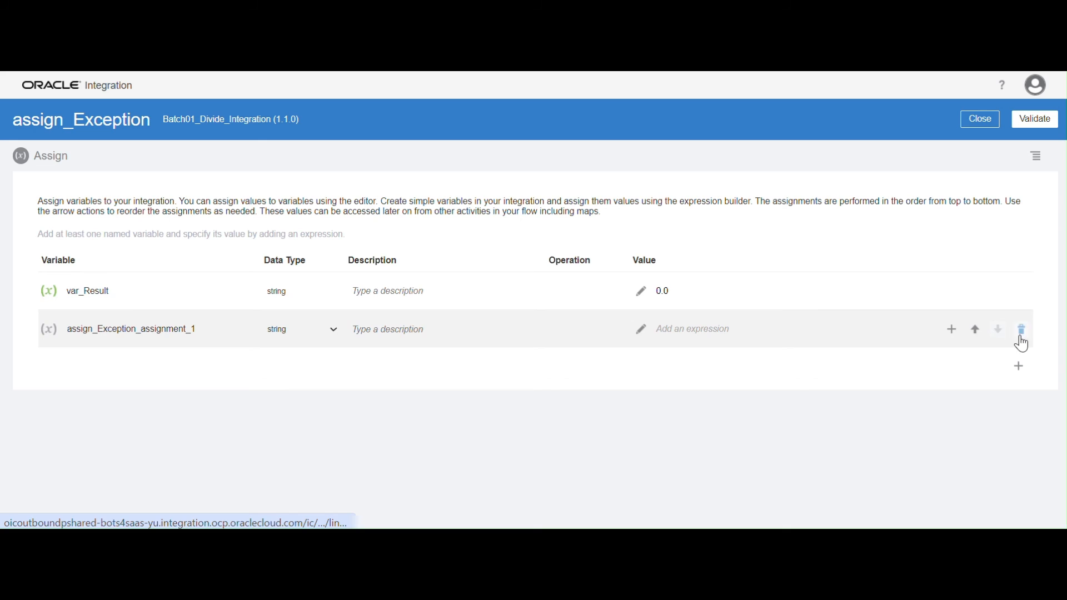
pyautogui.click(230, 332)
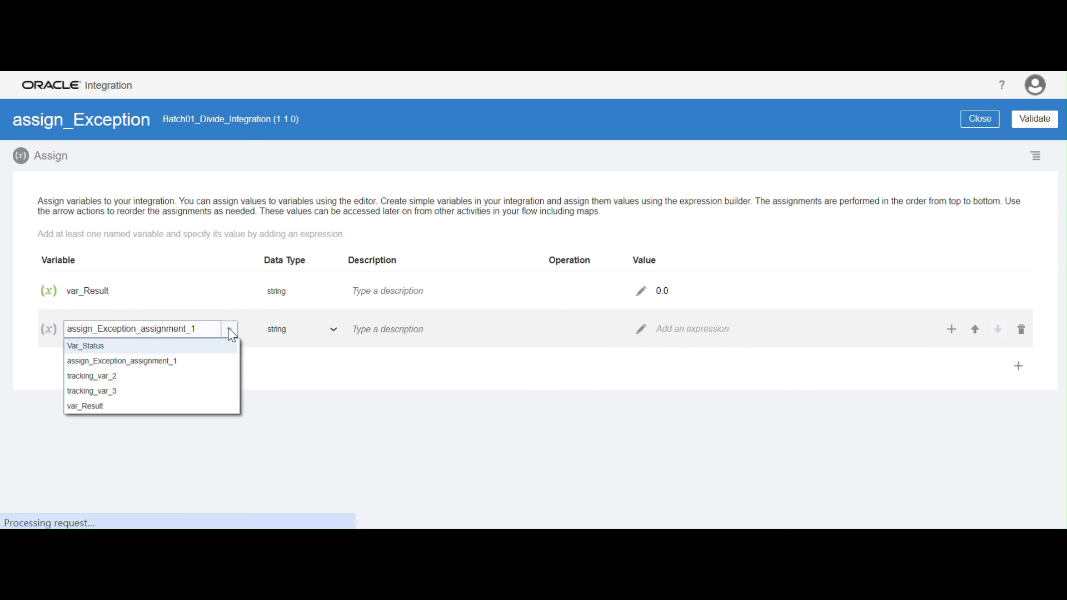
pyautogui.click(95, 346)
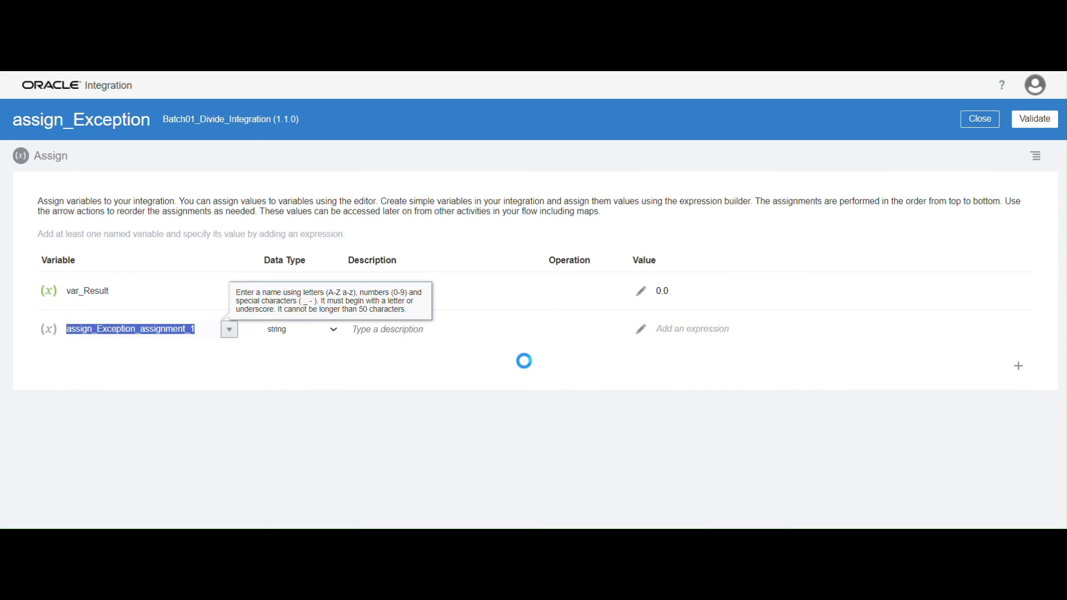
pyautogui.click(642, 333)
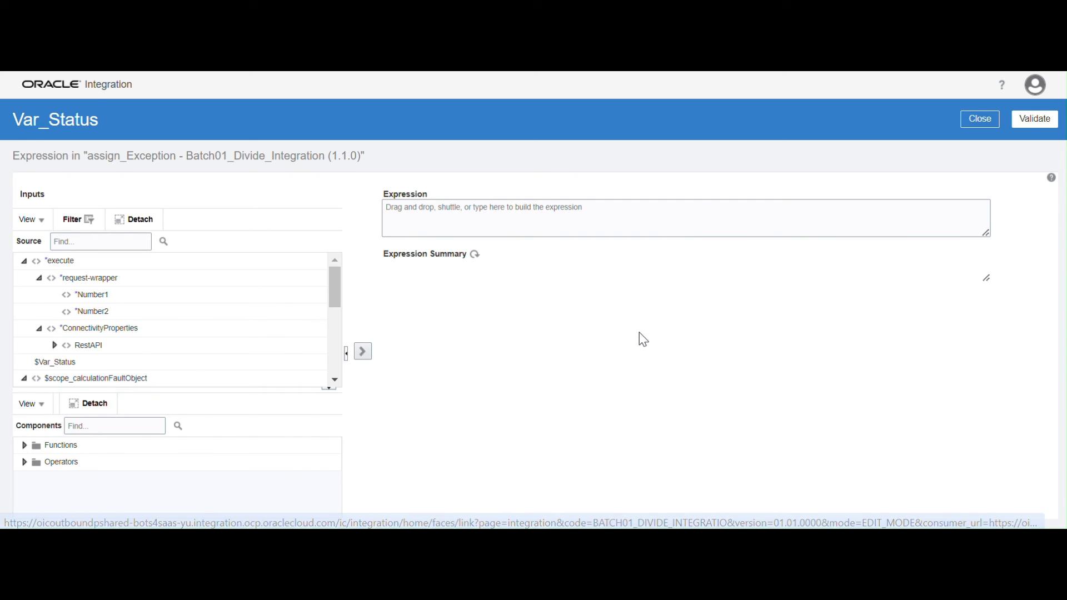
pyautogui.click(513, 216)
pyautogui.write('"Error Generated')
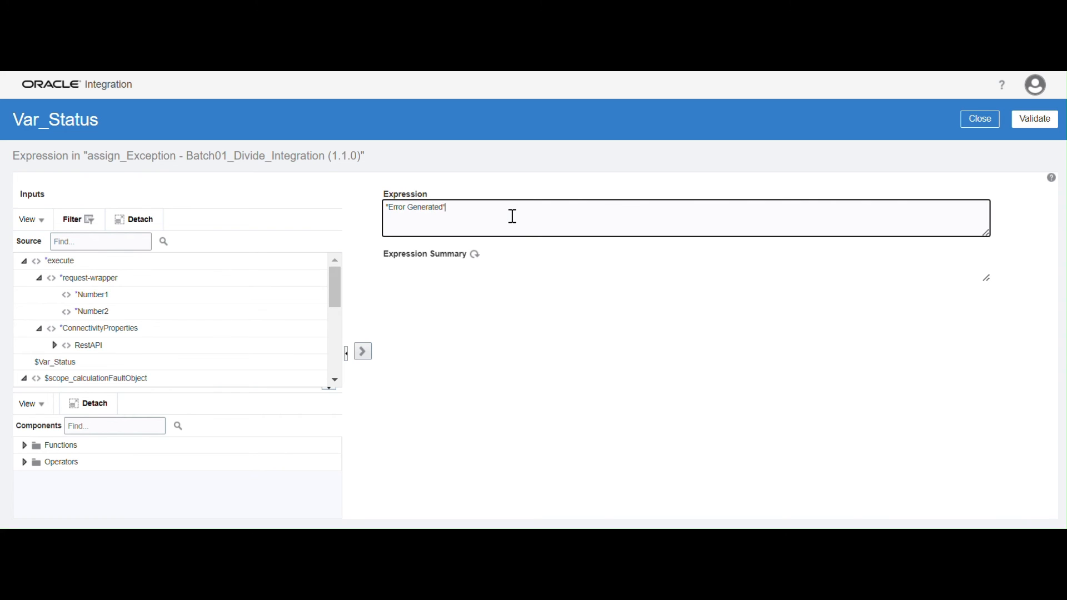
pyautogui.click(1033, 124)
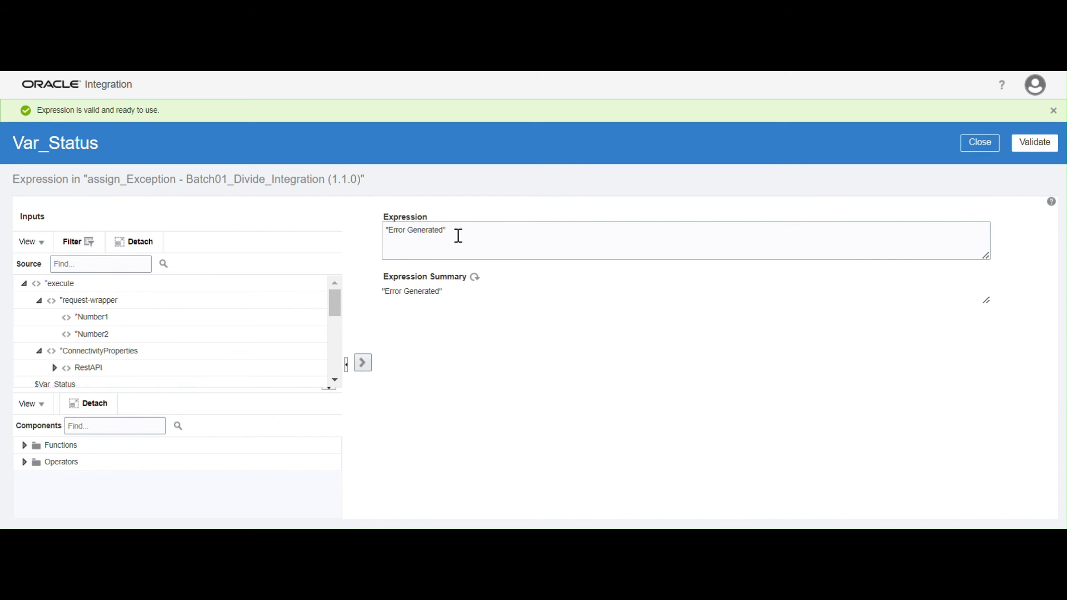
pyautogui.click(980, 146)
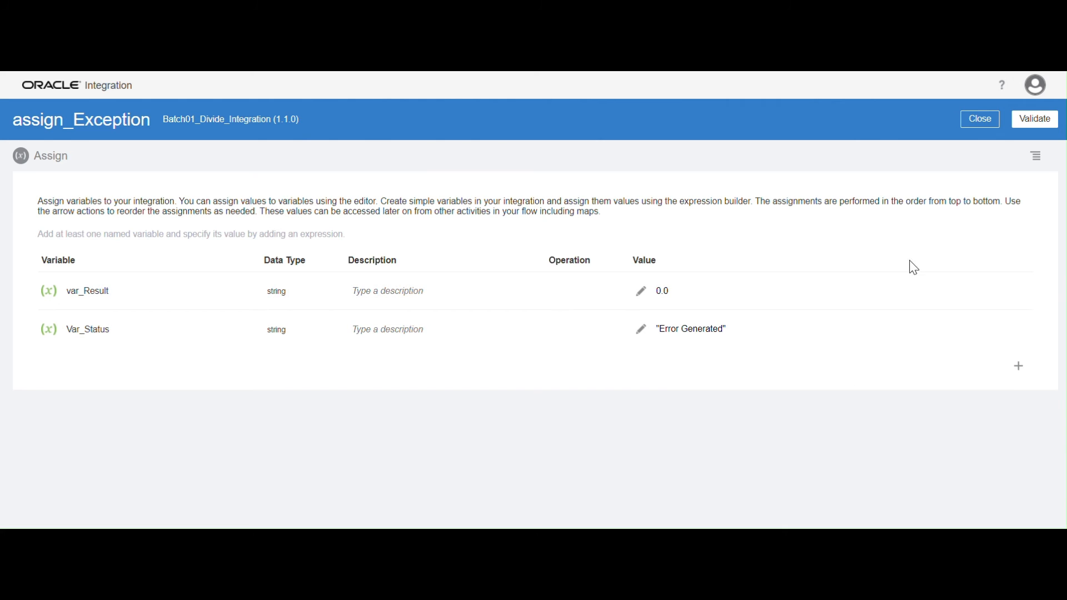
# Validate and close the assign_Exception action and return from the Default Handler to the scope_calculation flow
pyautogui.click(1029, 123)
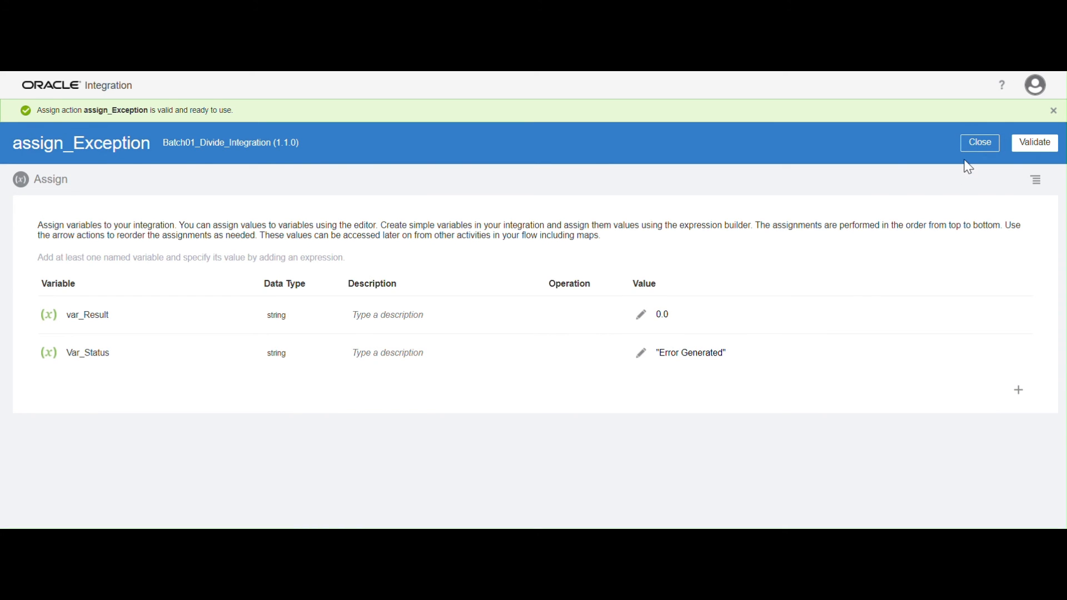
pyautogui.click(973, 143)
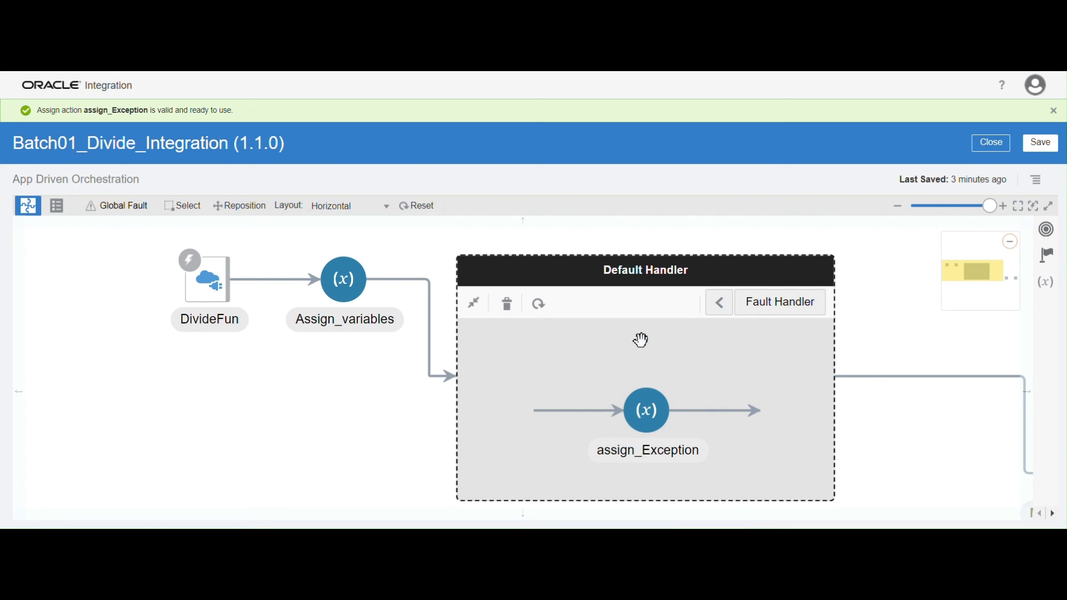
pyautogui.click(719, 304)
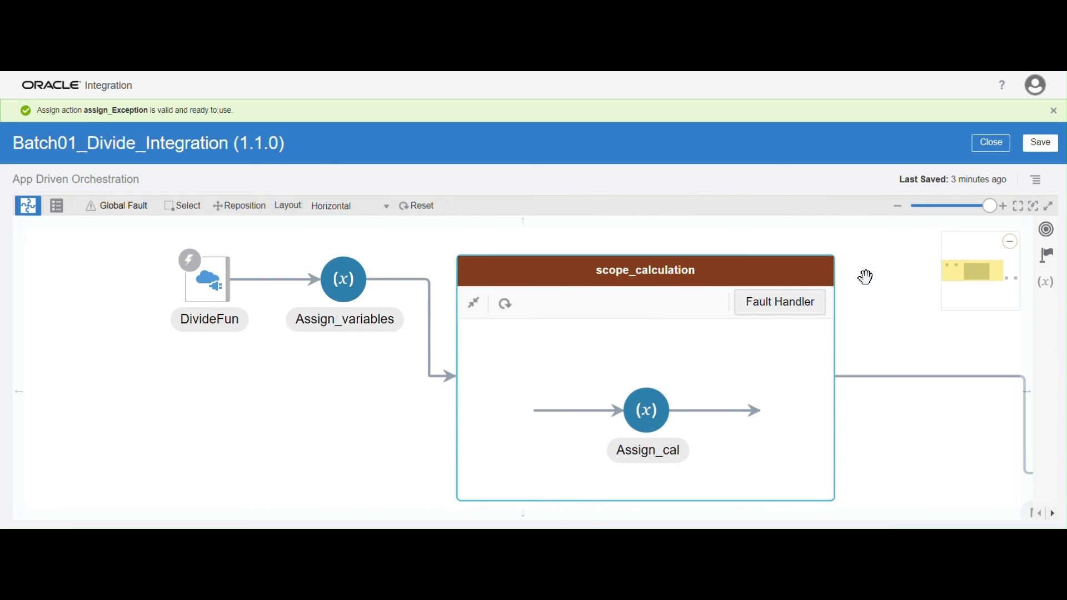
# Open the Map to DivideFun mapping for editing and clear the fixed text expression of the response's Status field
pyautogui.moveTo(869, 295); pyautogui.dragTo(565, 260)
pyautogui.moveTo(800, 316); pyautogui.dragTo(745, 281)
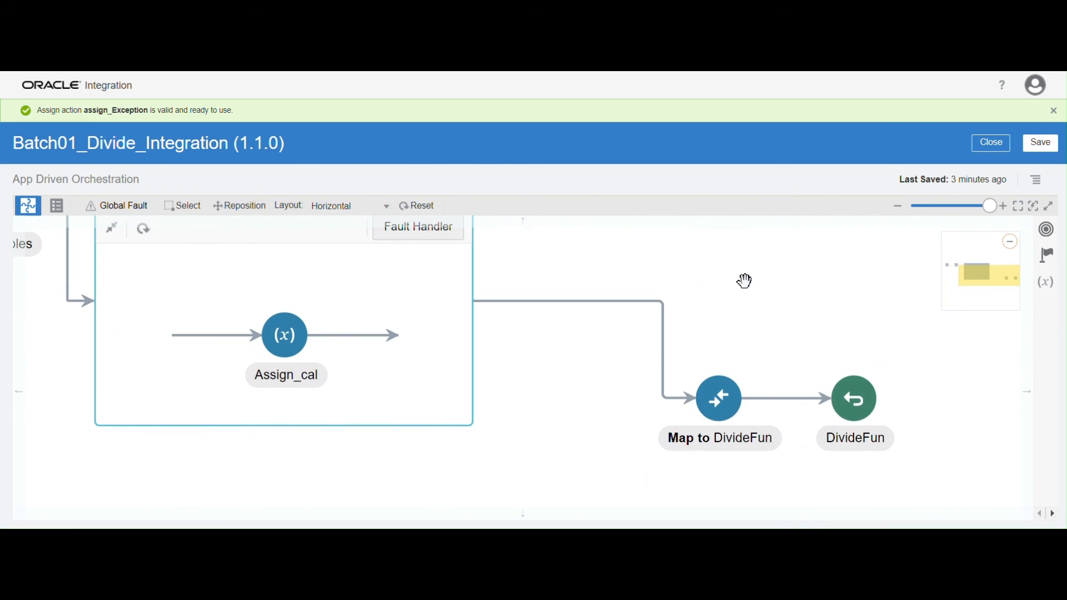
pyautogui.click(719, 396)
pyautogui.click(758, 383)
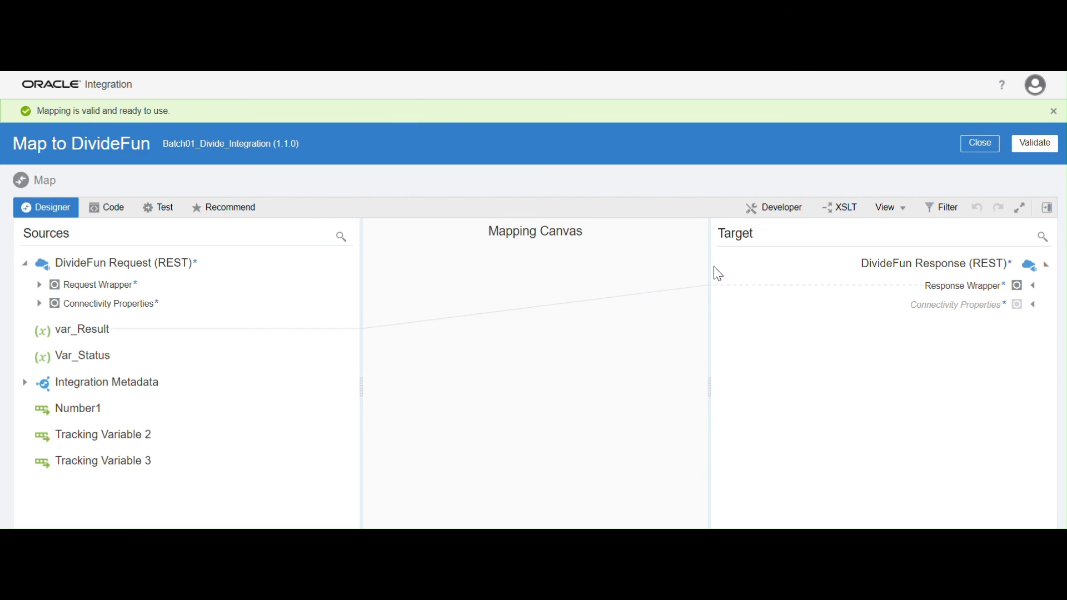
pyautogui.click(1034, 286)
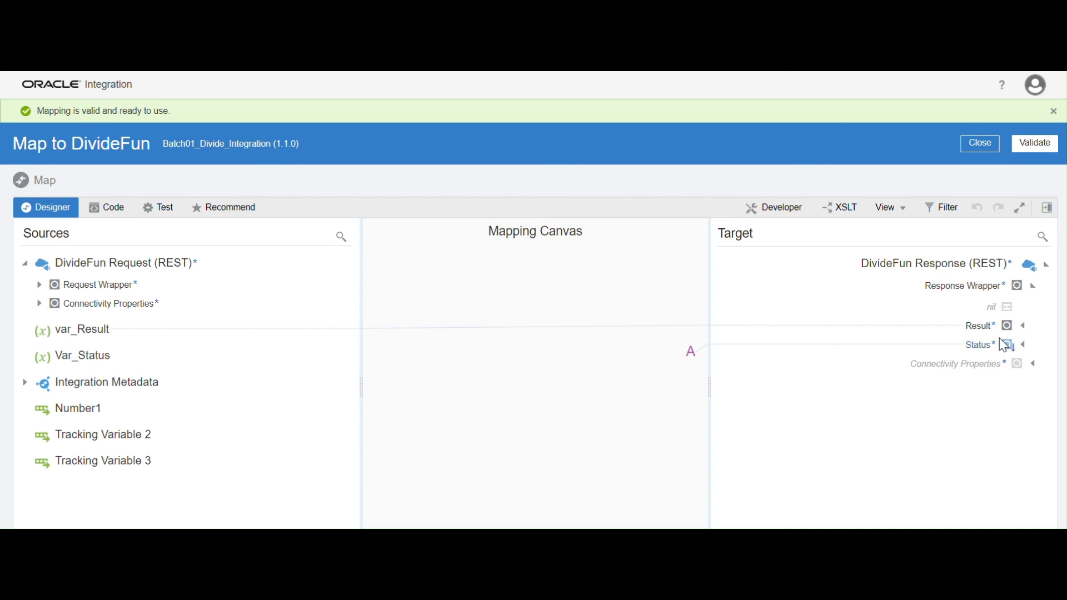
pyautogui.click(971, 350)
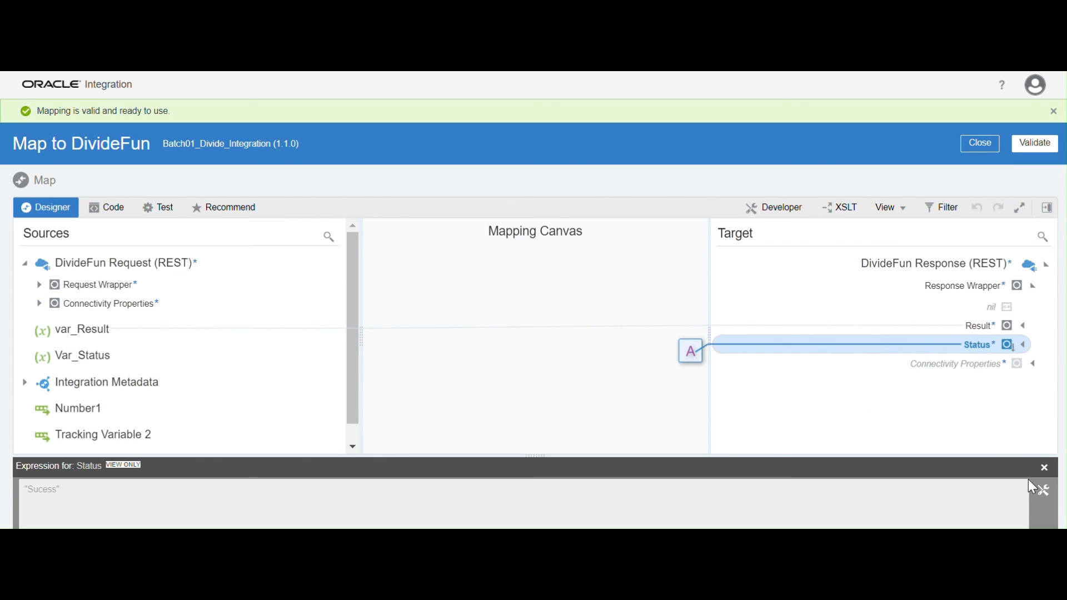
pyautogui.click(1044, 491)
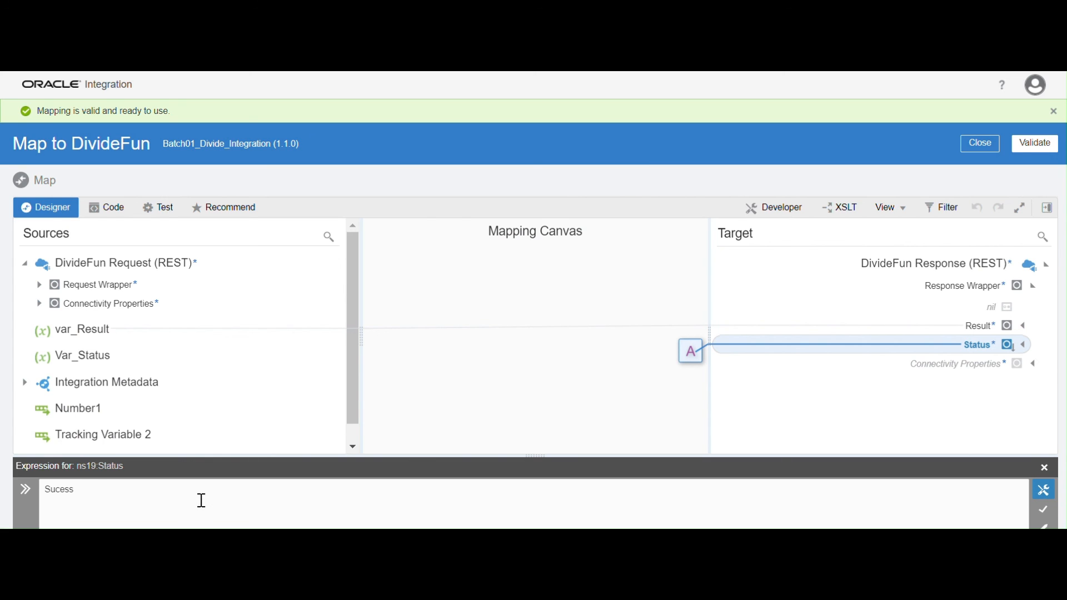
pyautogui.moveTo(201, 500); pyautogui.dragTo(3, 502)
pyautogui.press('BackSpace')
pyautogui.click(1046, 507)
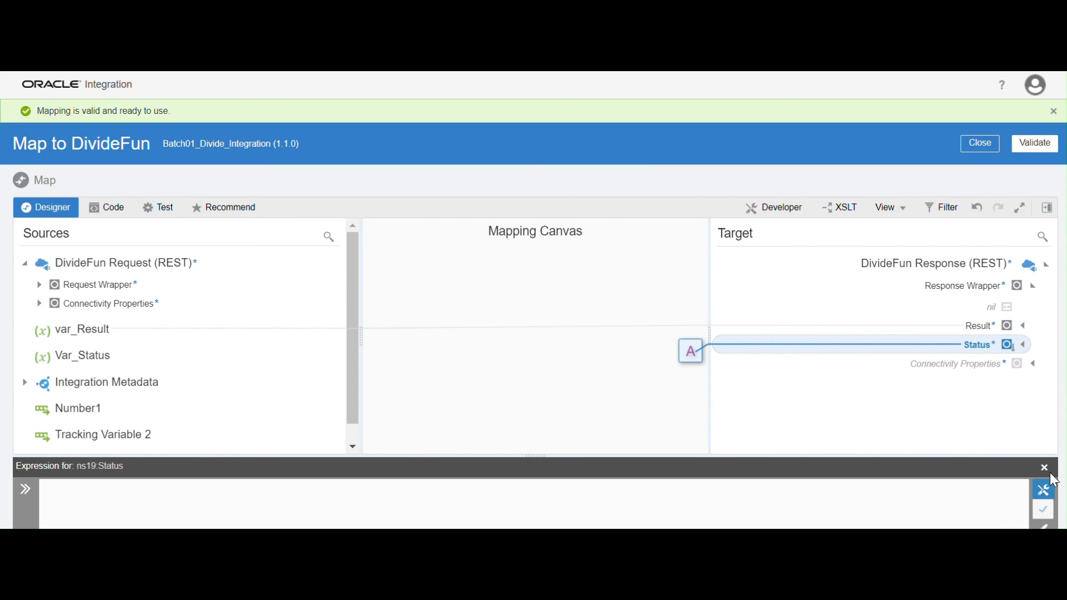
# Map Var_Status to the Status field of the Response Wrapper, then validate and close the mapping
pyautogui.scroll(-1, 323, 414)
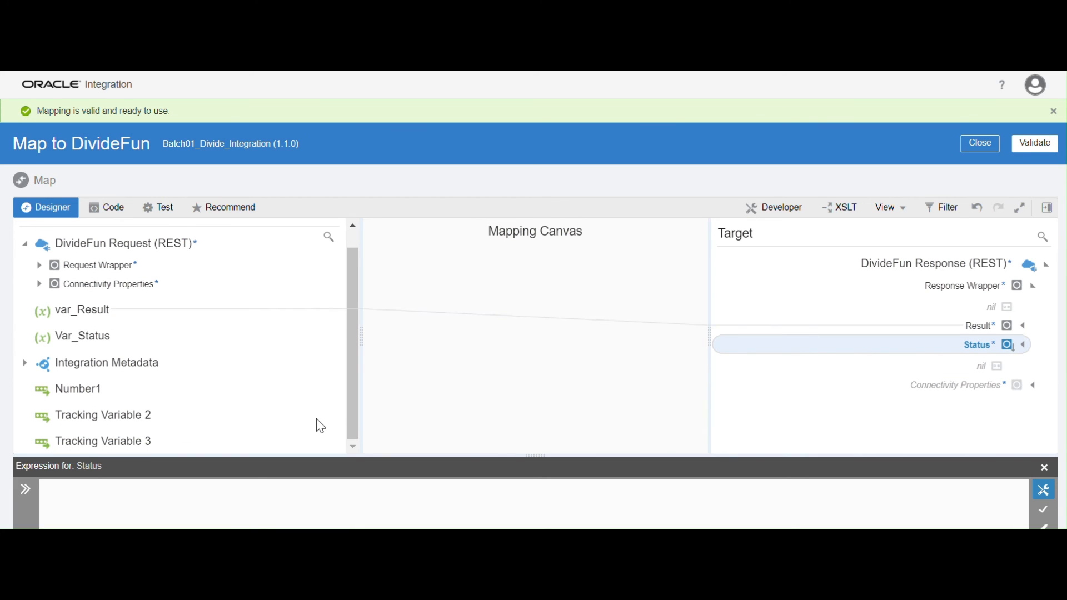
pyautogui.scroll(1, 316, 419)
pyautogui.moveTo(97, 363); pyautogui.dragTo(967, 351)
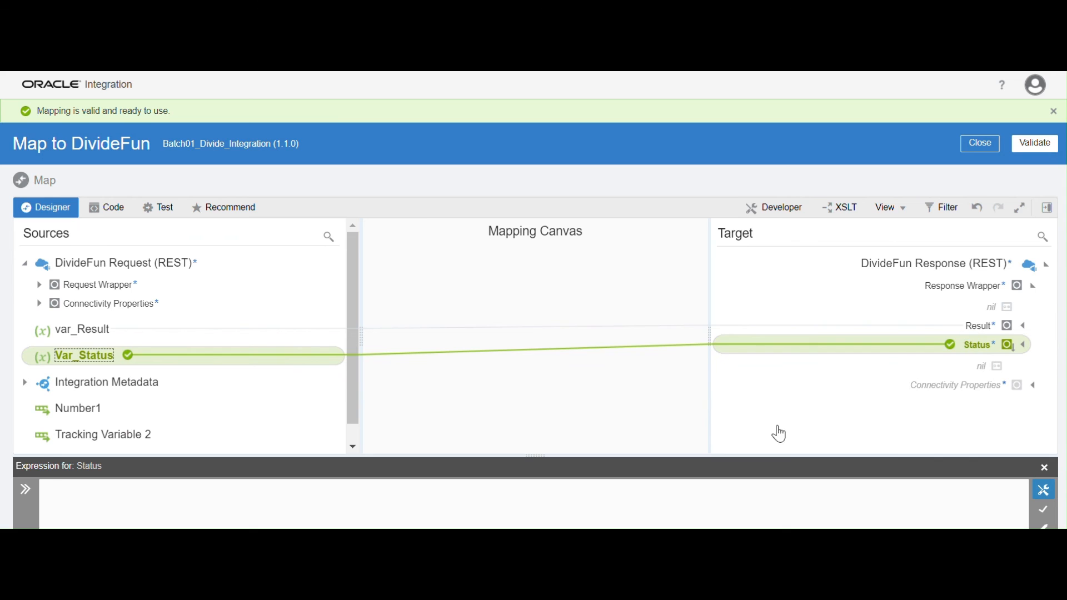
pyautogui.click(1028, 144)
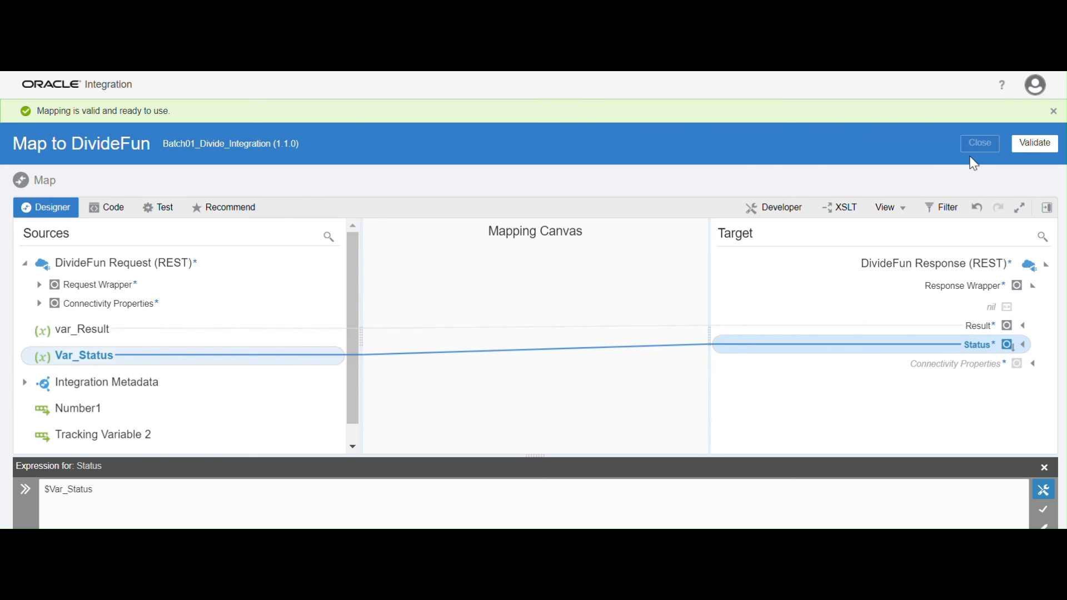
pyautogui.click(990, 150)
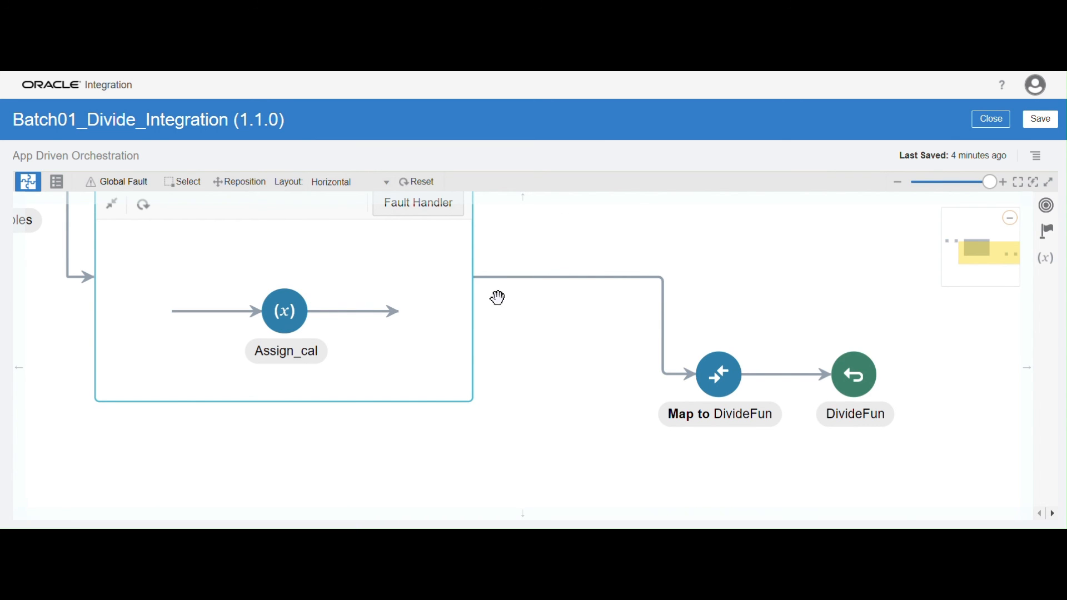
pyautogui.click(425, 183)
pyautogui.moveTo(599, 396)
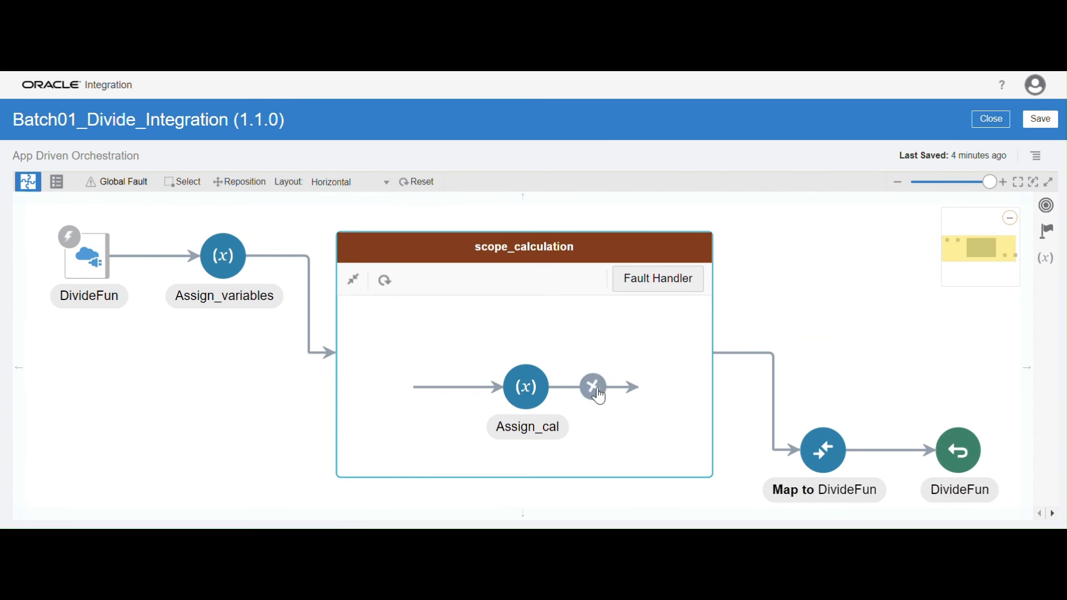
# Save Batch01_Divide_Integration 1.1.0 and close it to return to the integrations list
pyautogui.moveTo(899, 368); pyautogui.dragTo(799, 358)
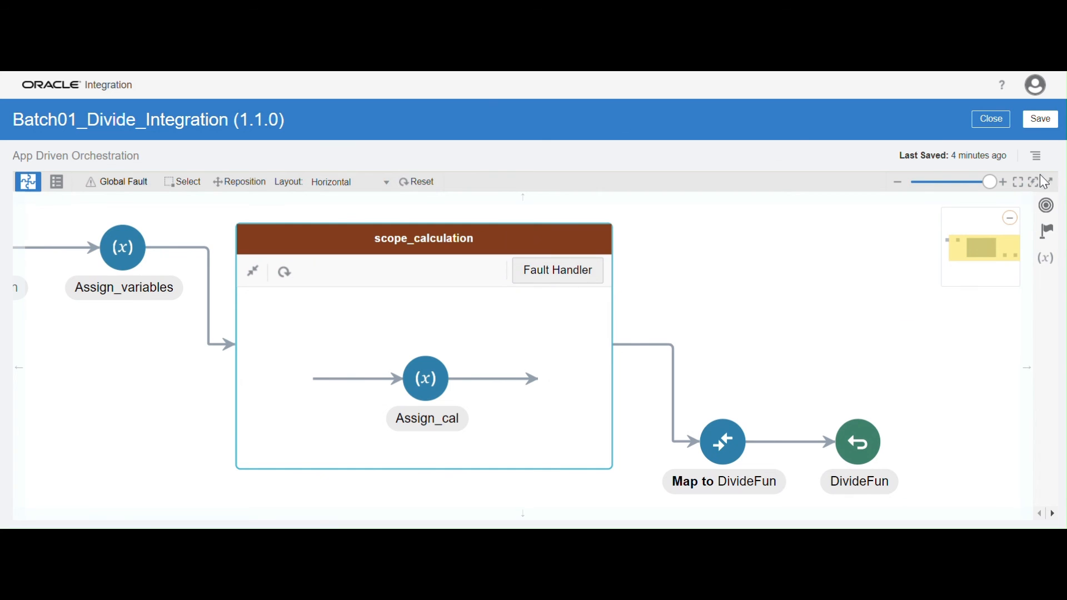
pyautogui.click(1041, 119)
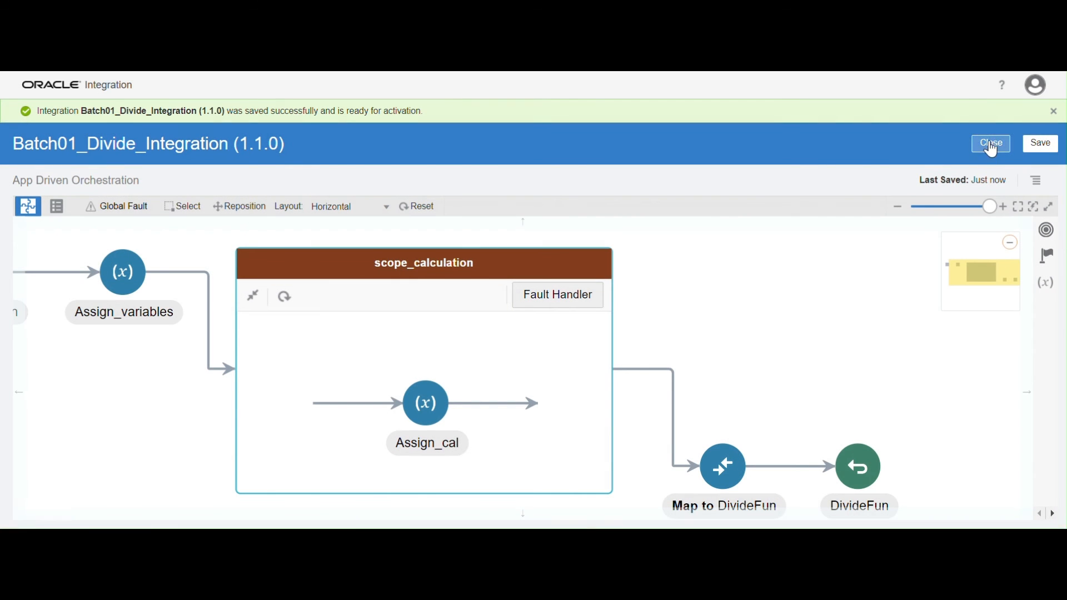
pyautogui.click(992, 146)
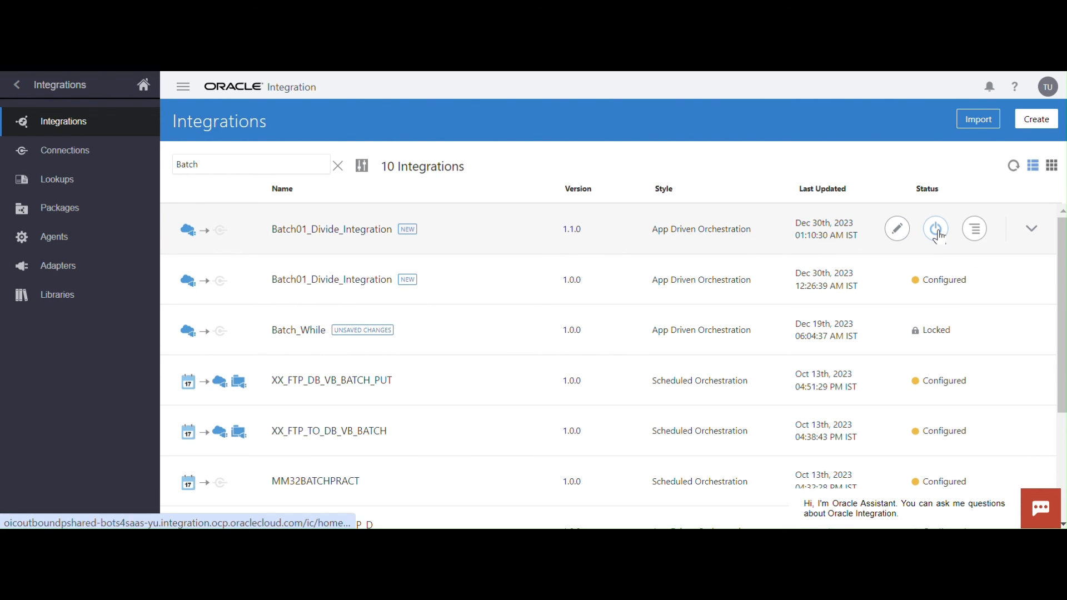
# Activate version 1.1.0 of Batch01_Divide_Integration and open its test page
pyautogui.click(937, 229)
pyautogui.click(771, 458)
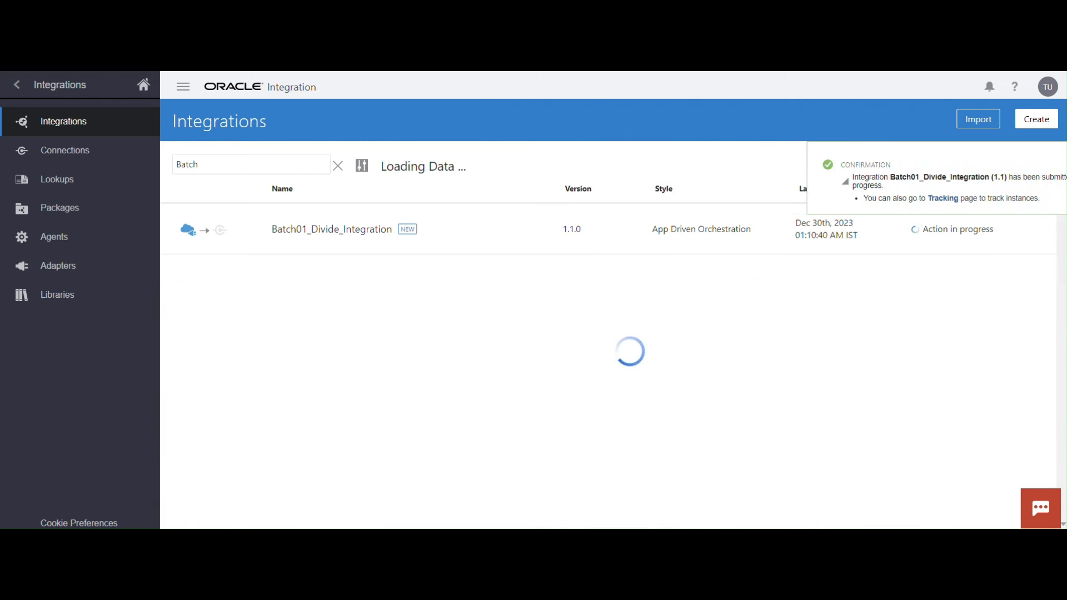
pyautogui.click(893, 232)
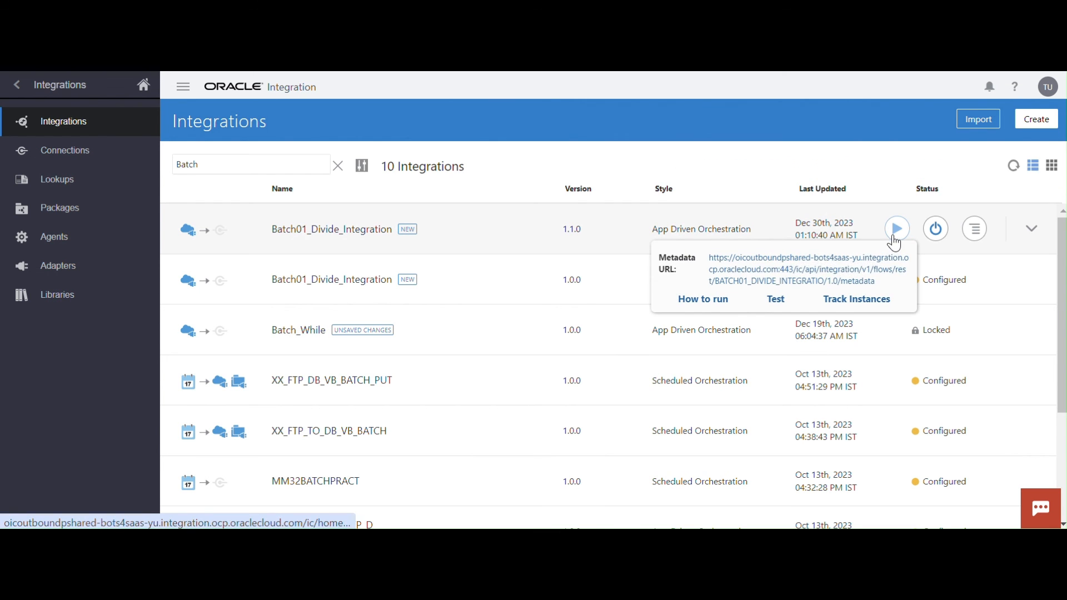
pyautogui.click(777, 301)
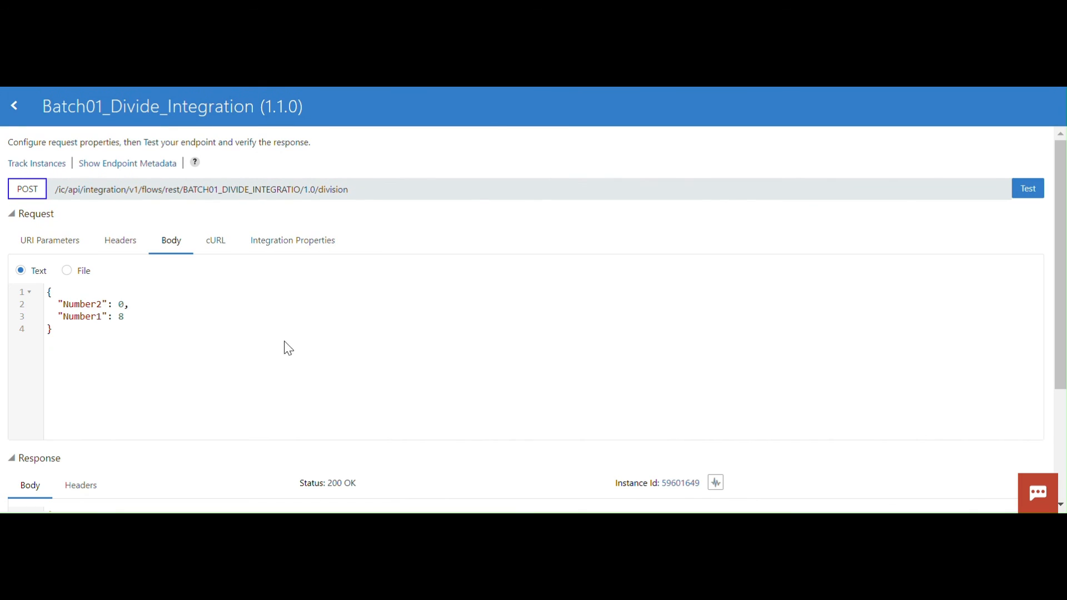
# Test the division endpoint with Number2 as 0 and Number1 as 8, and bring up the response body
pyautogui.moveTo(61, 305); pyautogui.dragTo(151, 308)
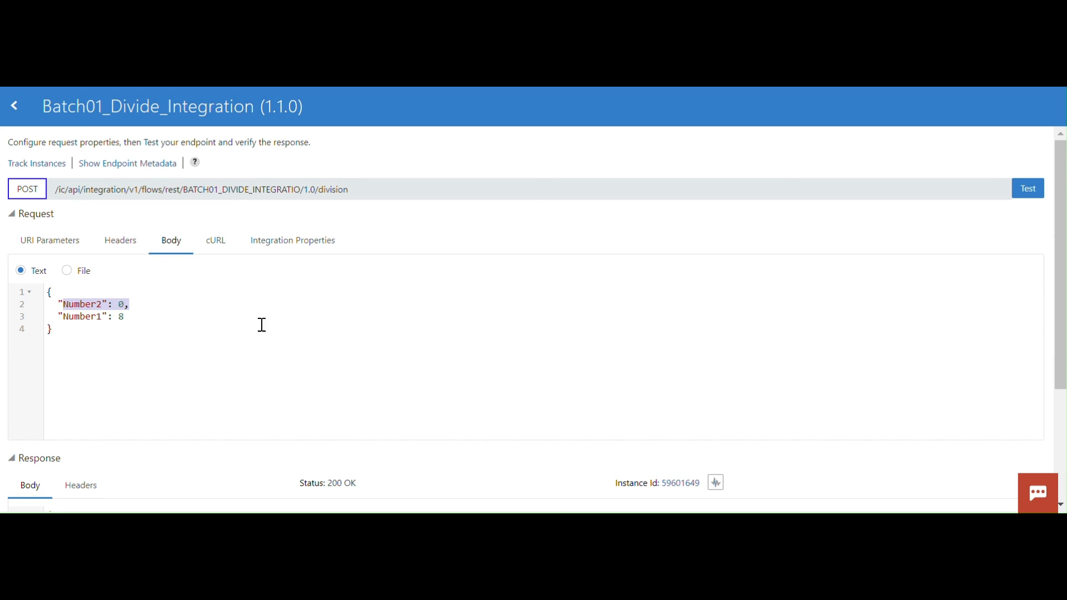
pyautogui.click(1013, 194)
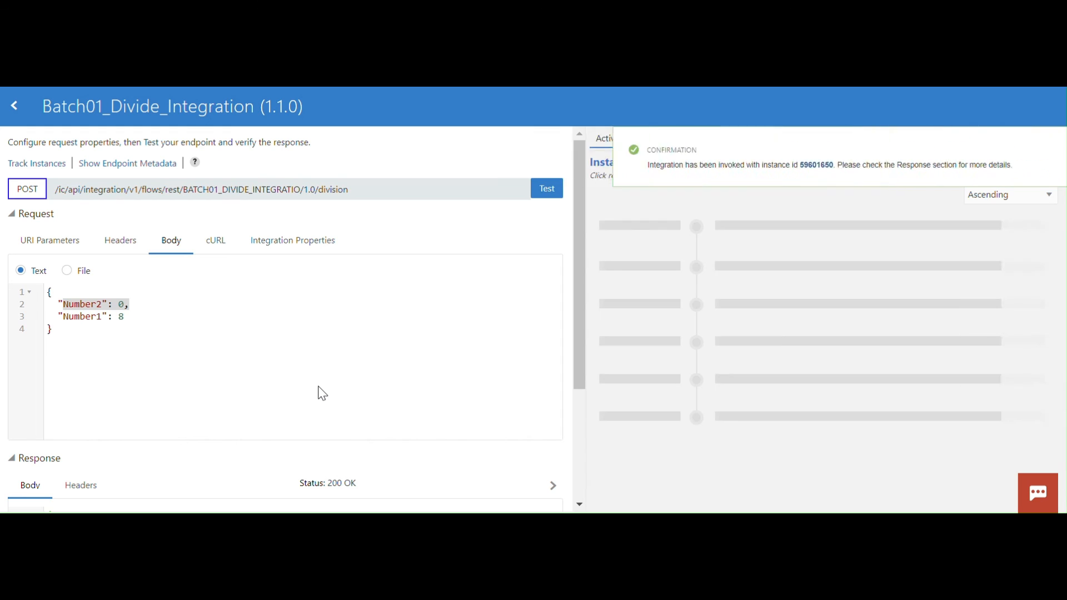
pyautogui.scroll(-2, 328, 389)
pyautogui.scroll(-1, 336, 376)
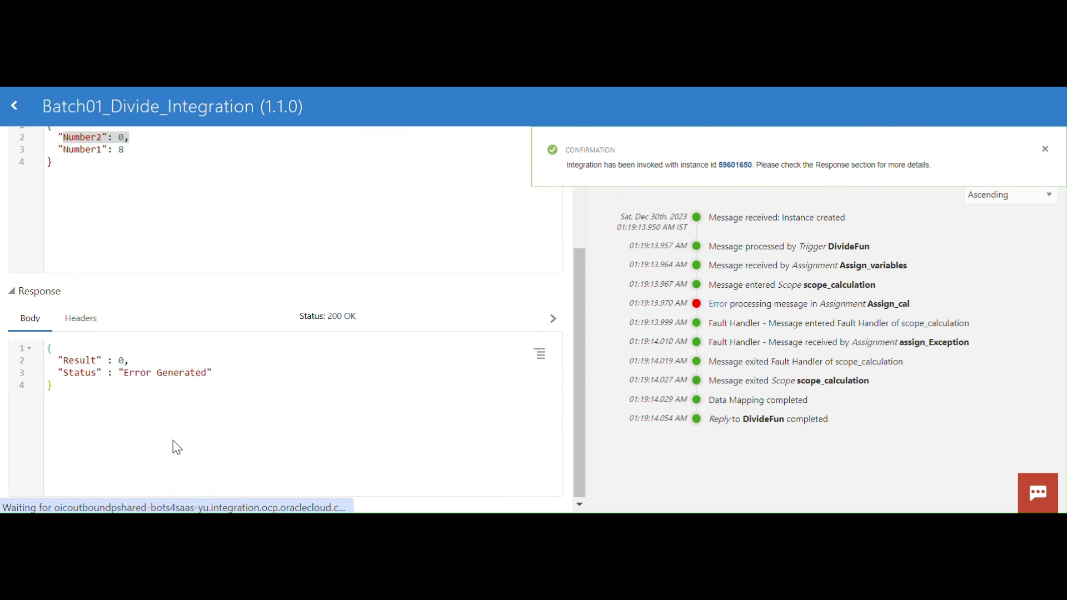
# Examine the Status value in the response and expand the Assign_cal error details in the activity stream
pyautogui.moveTo(124, 377); pyautogui.dragTo(243, 374)
pyautogui.moveTo(69, 373); pyautogui.dragTo(213, 372)
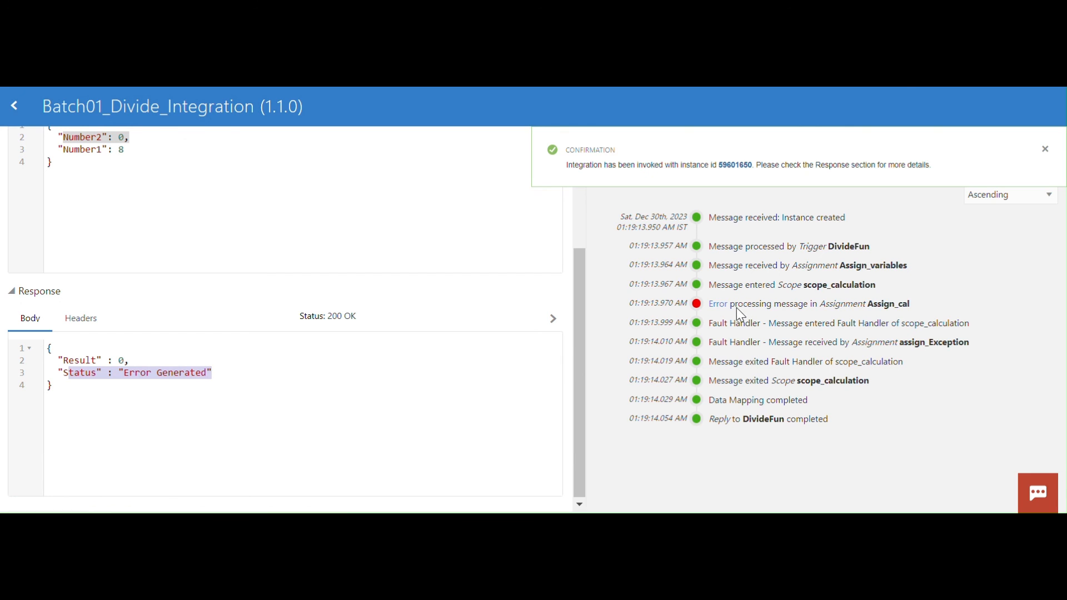
pyautogui.click(722, 306)
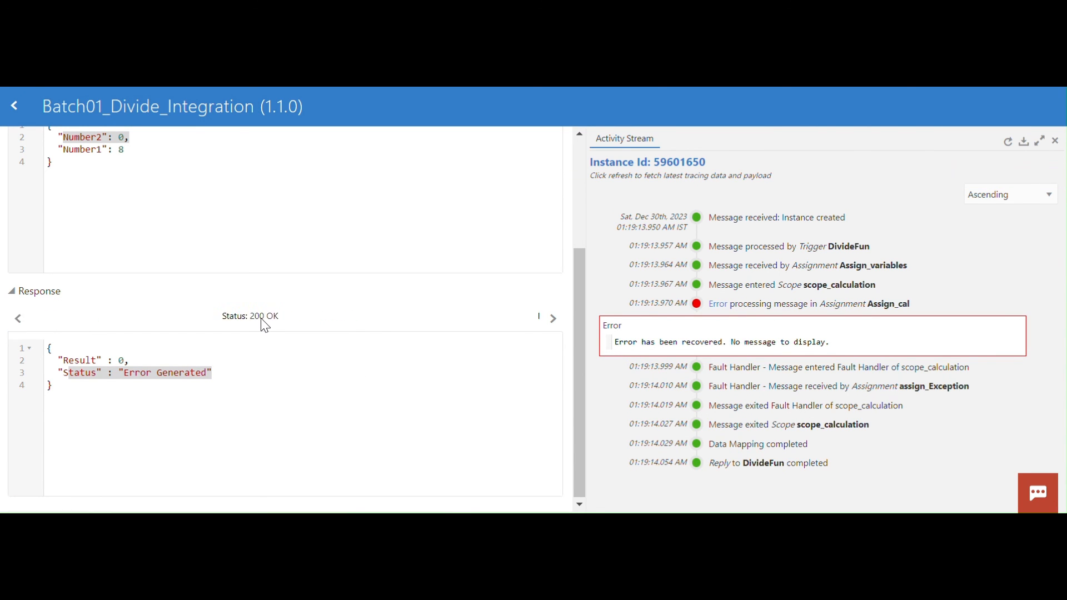
# Set Number2 to 10 in the request body, rerun the test and check the response
pyautogui.scroll(3, 231, 246)
pyautogui.click(125, 223)
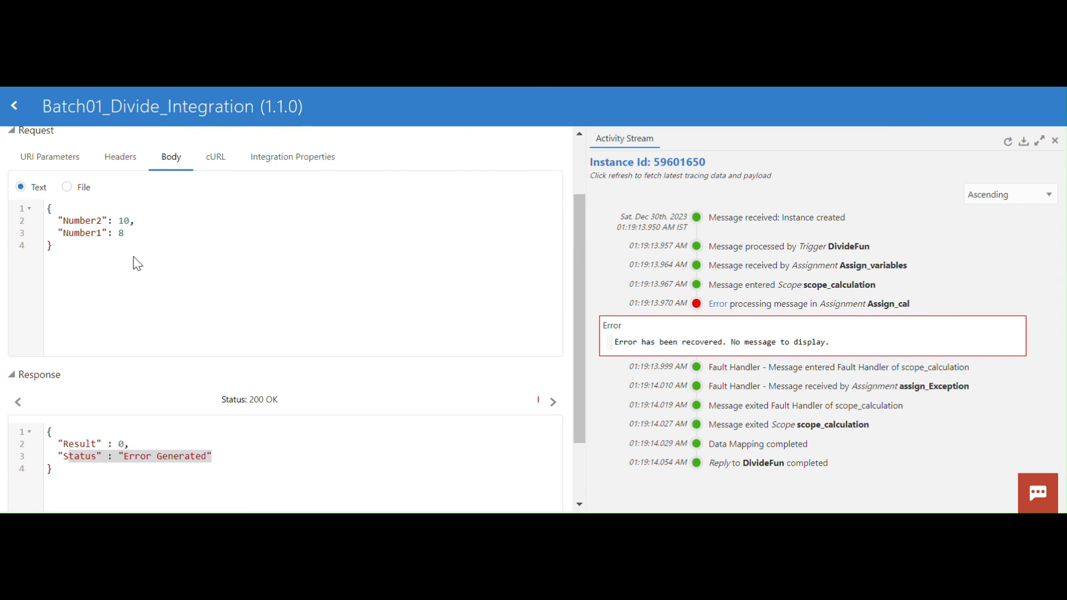
pyautogui.scroll(3, 174, 219)
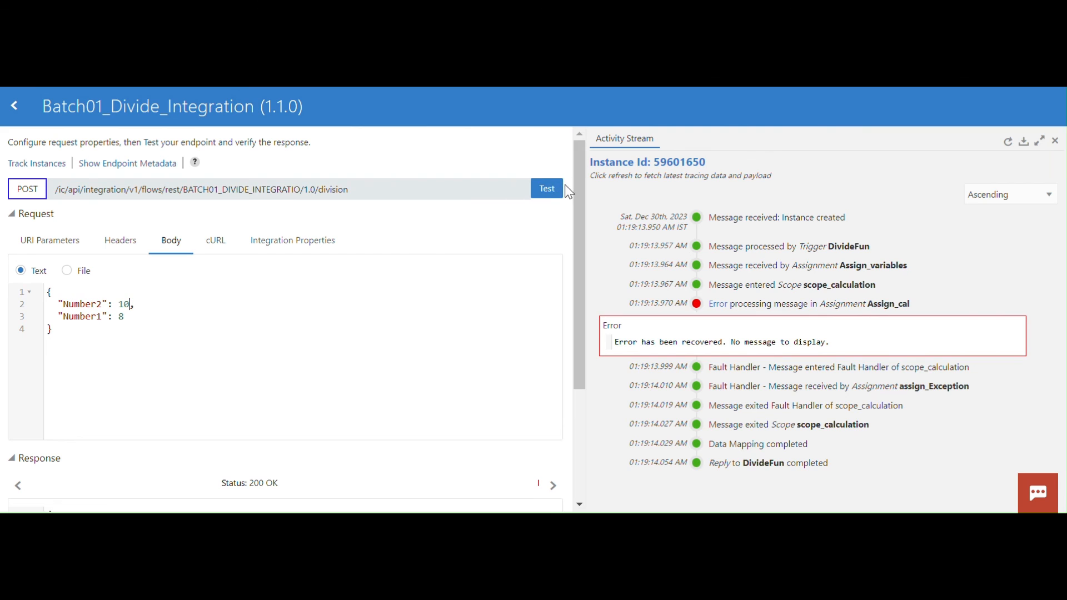
pyautogui.click(546, 189)
pyautogui.scroll(-3, 295, 341)
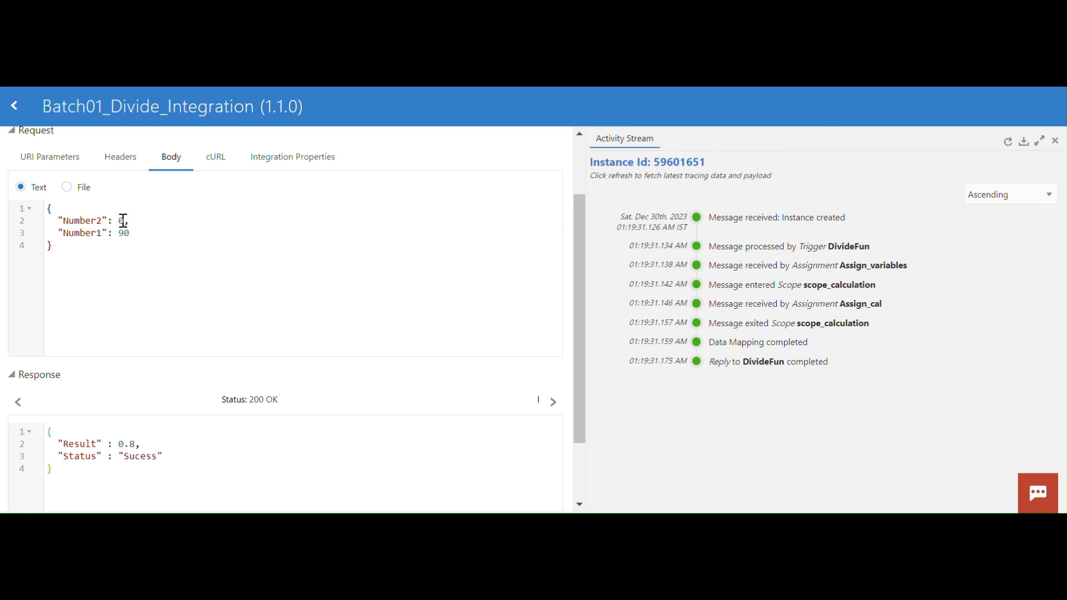
# Test the endpoint with Number2 as 0 and Number1 as 90, check the response, and return to the integrations list
pyautogui.scroll(2, 423, 234)
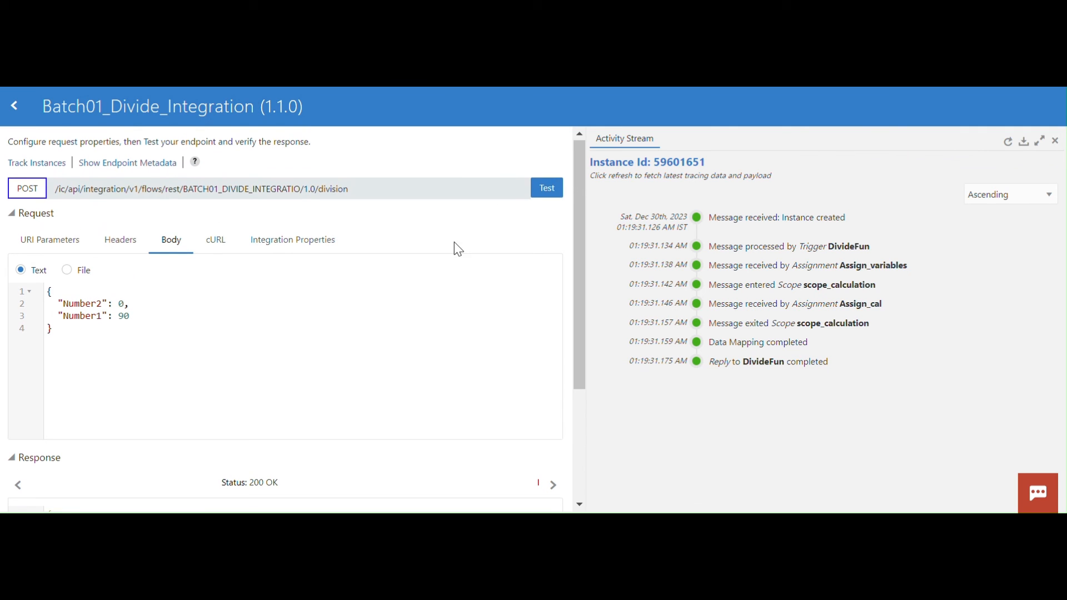
pyautogui.click(542, 189)
pyautogui.scroll(-3, 317, 364)
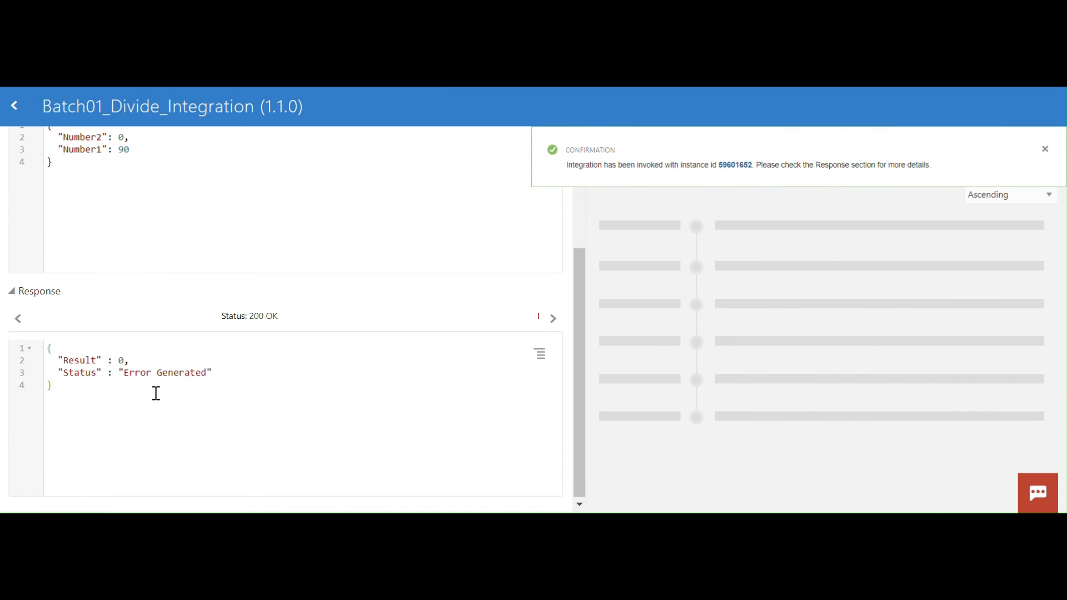
pyautogui.moveTo(63, 359); pyautogui.dragTo(228, 374)
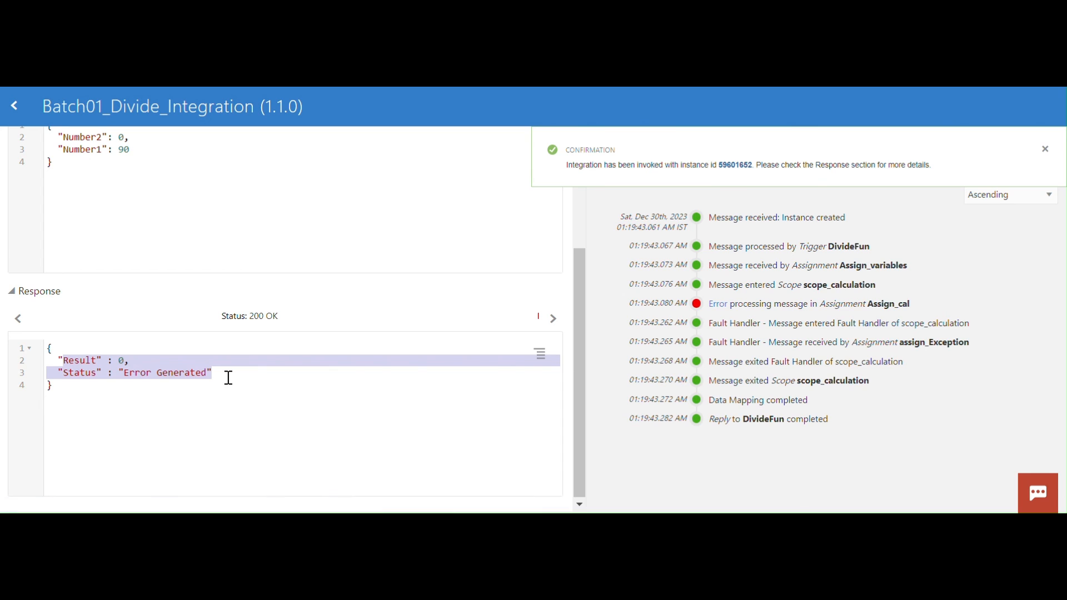
pyautogui.click(228, 378)
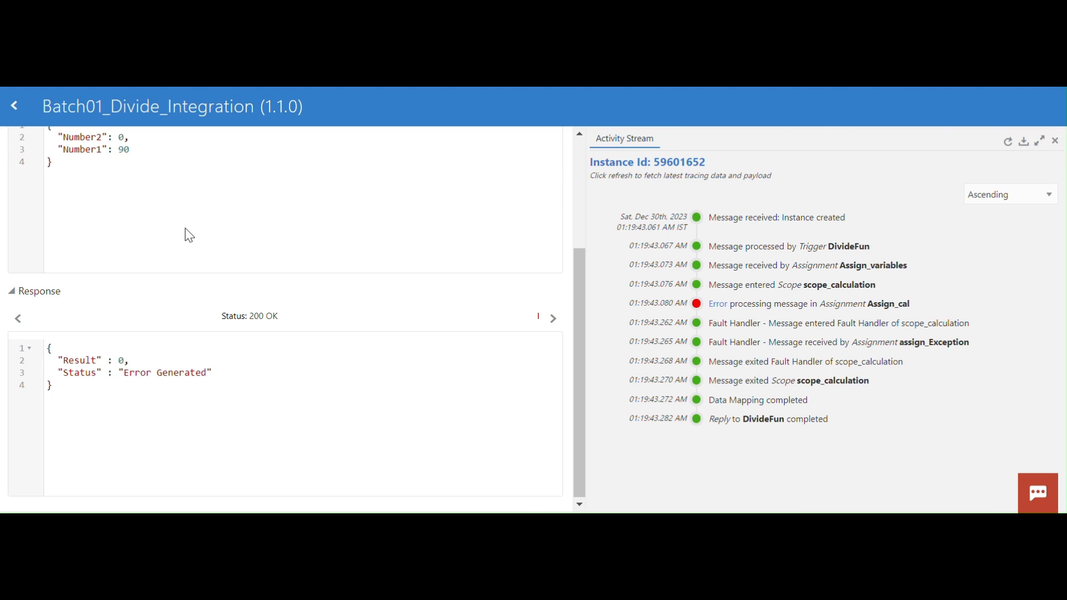
pyautogui.click(11, 107)
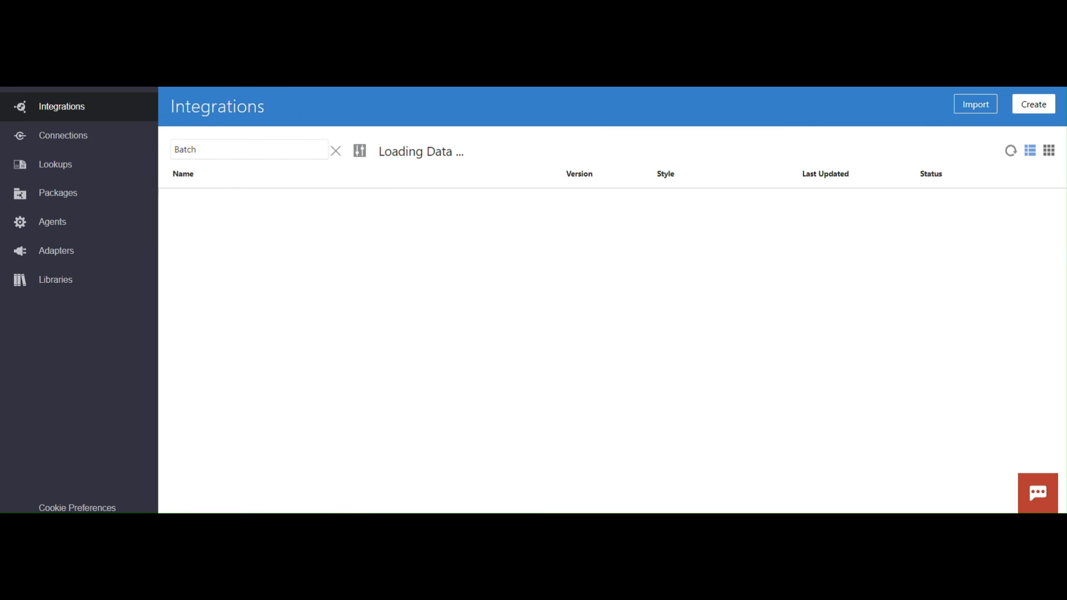